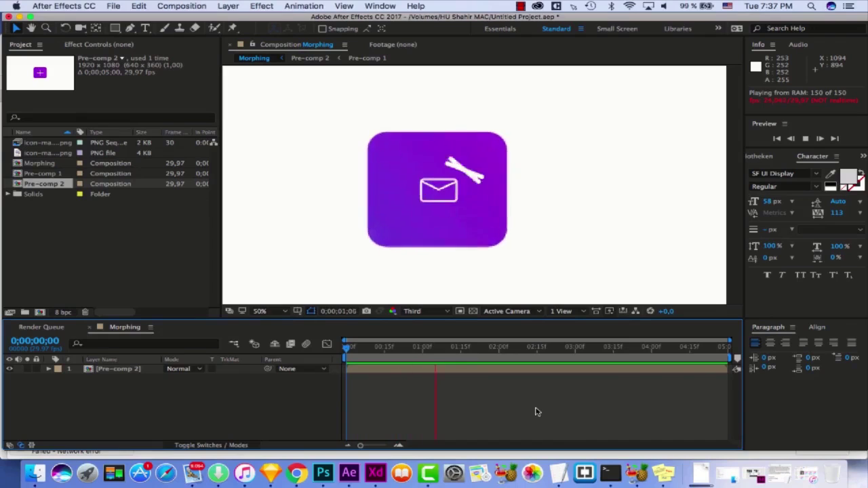
Trim the Morphing composition to a work area ending at 0;00;02;06 and preview the shortened animation
drag(454, 359, 498, 352)
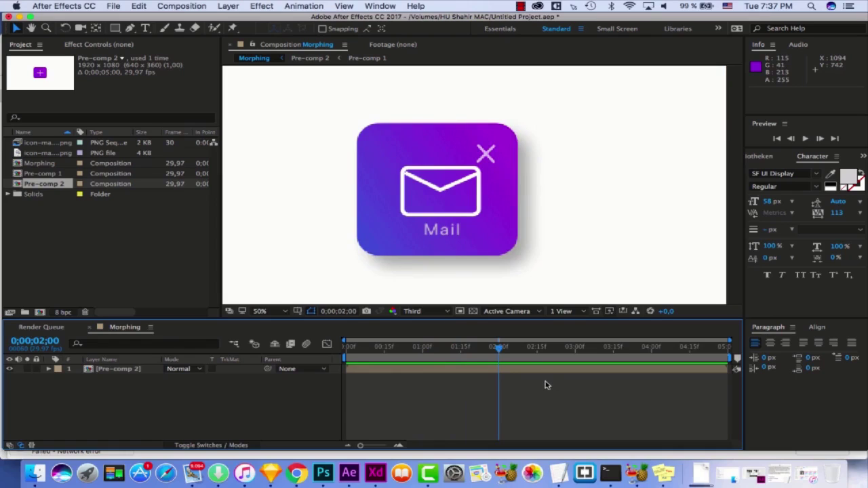
drag(501, 350, 333, 371)
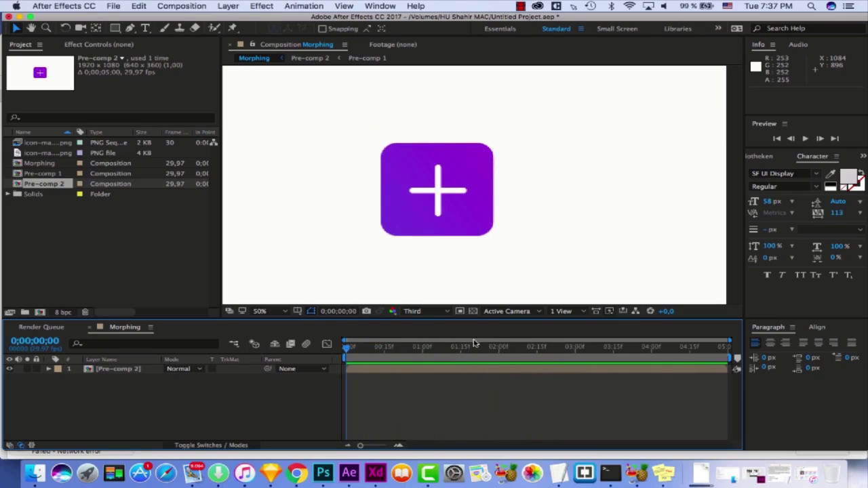
click(500, 360)
drag(505, 358, 514, 356)
key(n)
right_click(497, 358)
click(515, 381)
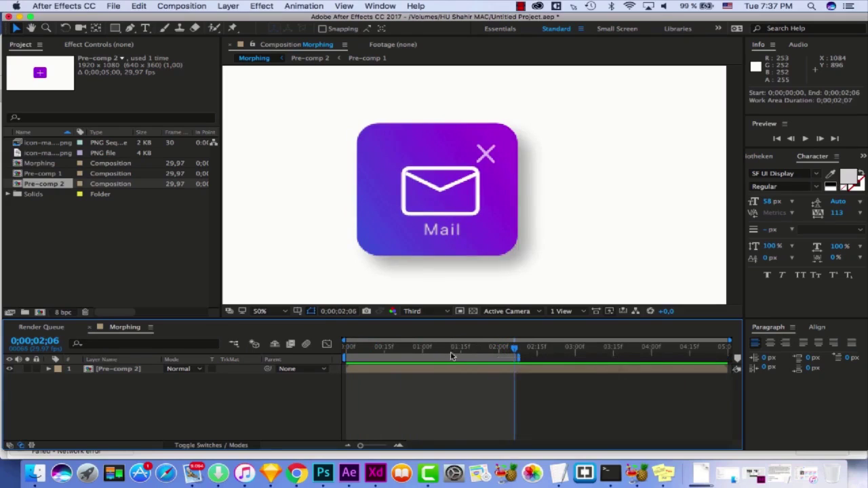
key(space)
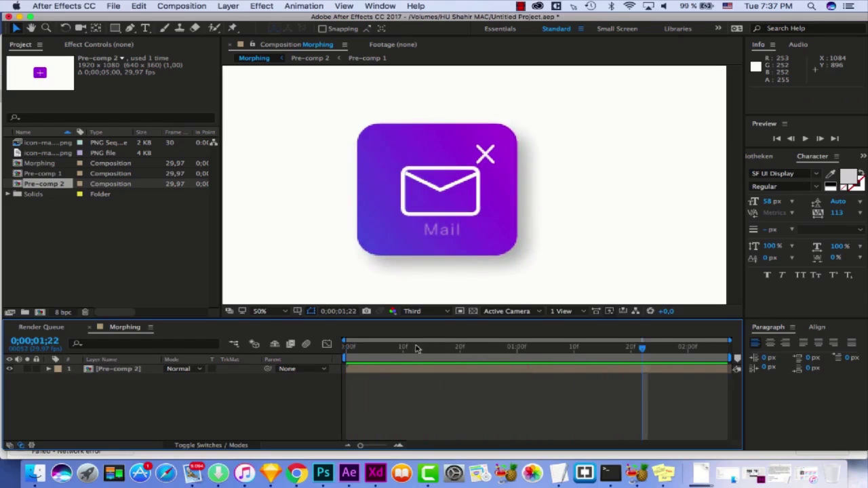
drag(415, 350, 379, 351)
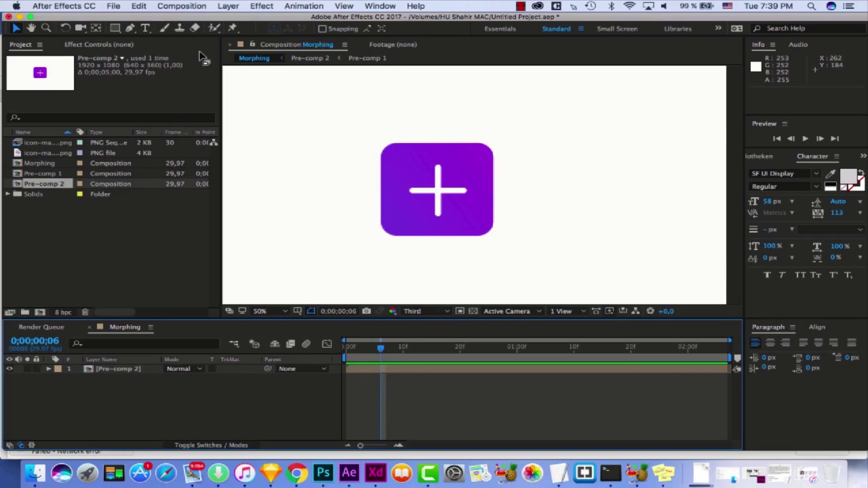
Create a new composition with the HDTV 1080 29,97 preset and a duration of 0;00;05;00
key(super+n)
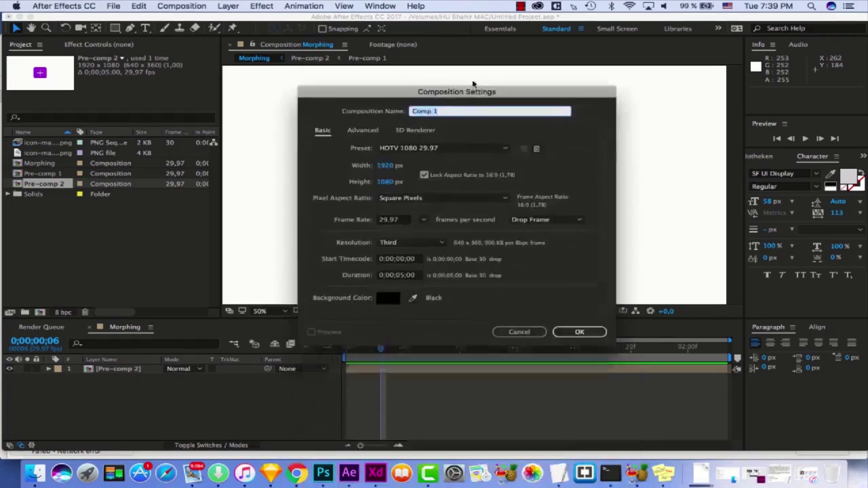
drag(467, 145, 414, 85)
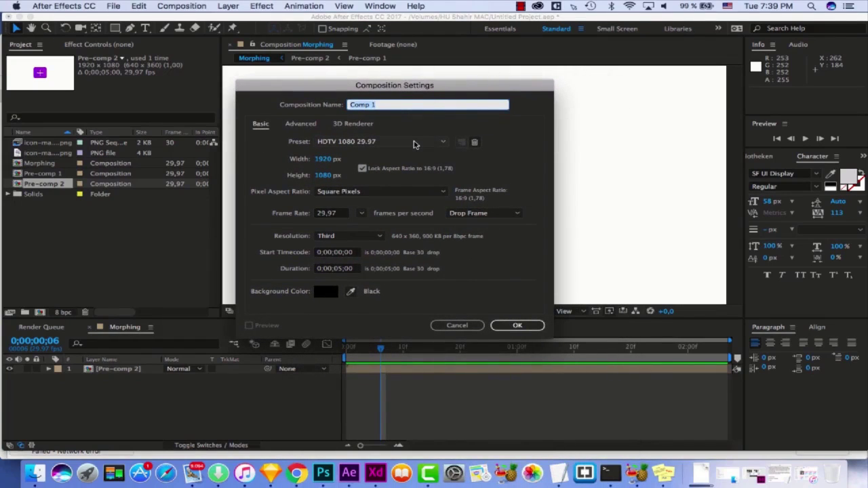
click(341, 274)
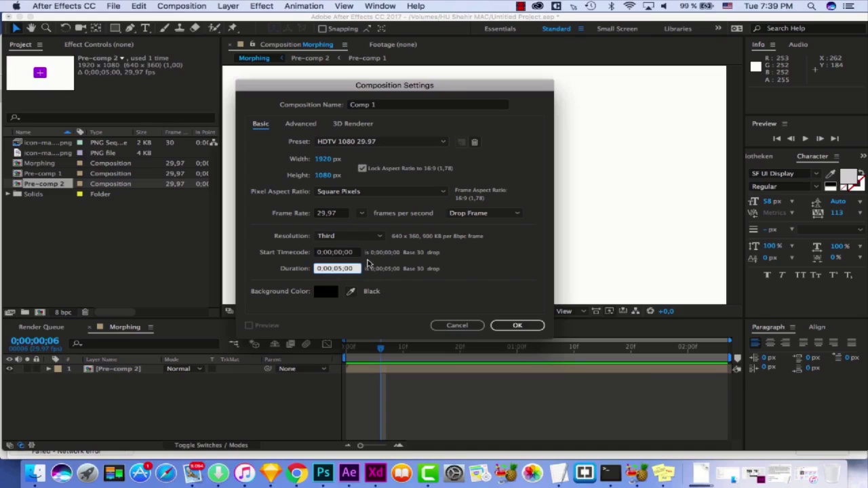
click(518, 326)
Create a project folder named Old
click(95, 285)
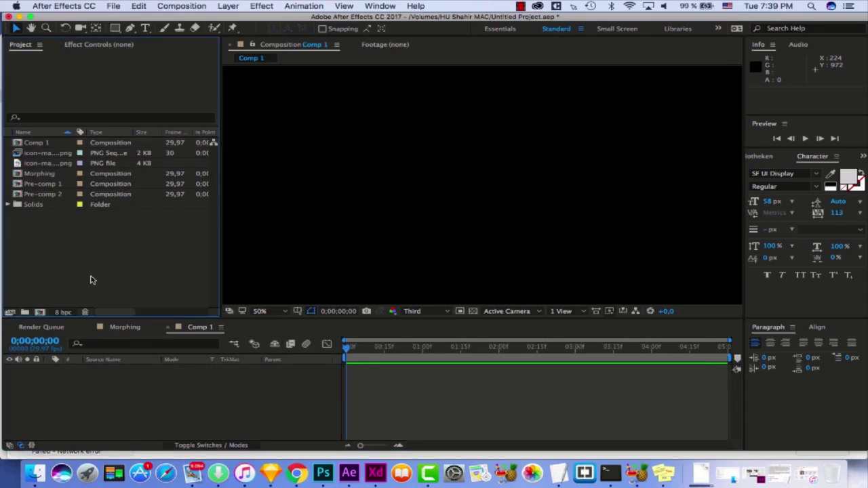
click(25, 311)
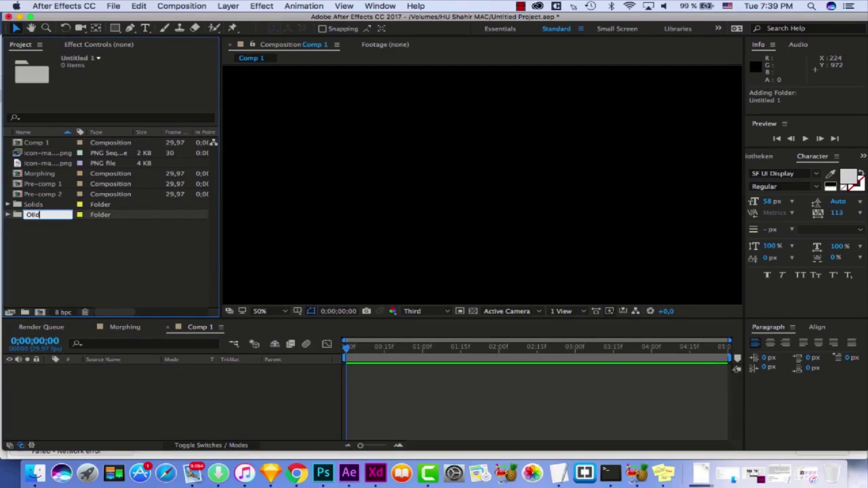
text(Old)
key(BackSpace)
key(Return)
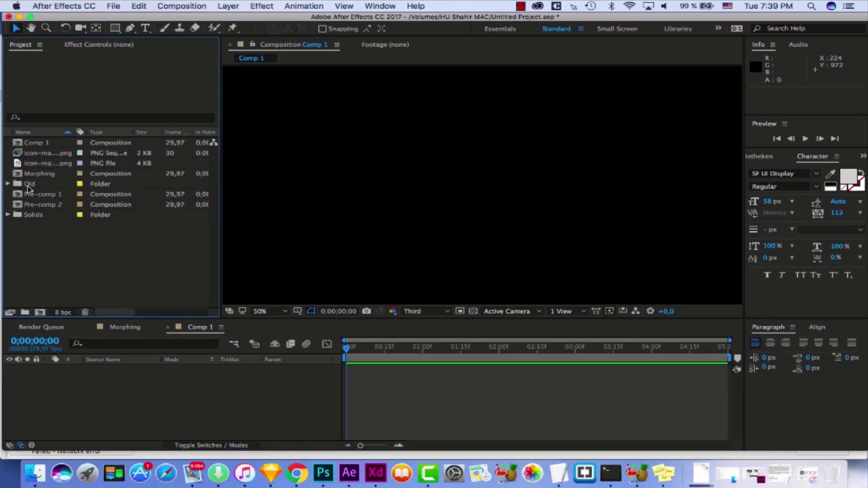
Move the two icon PNG items, Morphing, Pre-comp 1 and Pre-comp 2 into the Old folder and close the Morphing timeline
click(47, 155)
shift+click(46, 208)
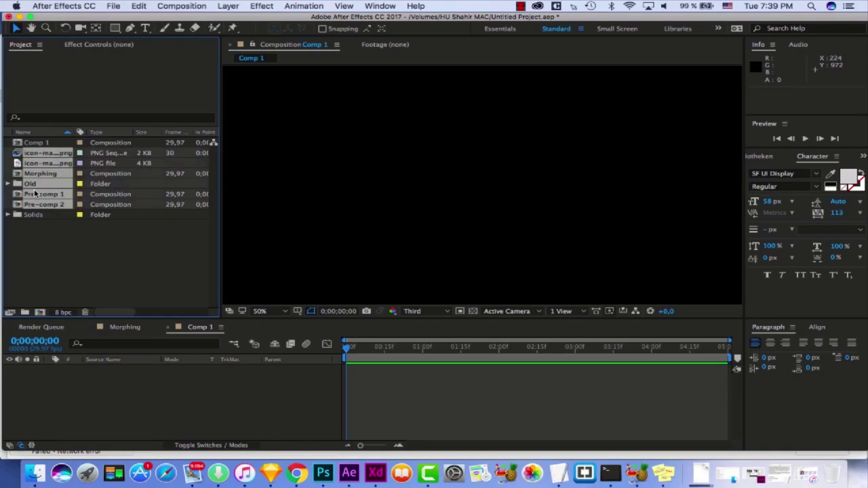
super+click(39, 184)
drag(41, 193, 32, 185)
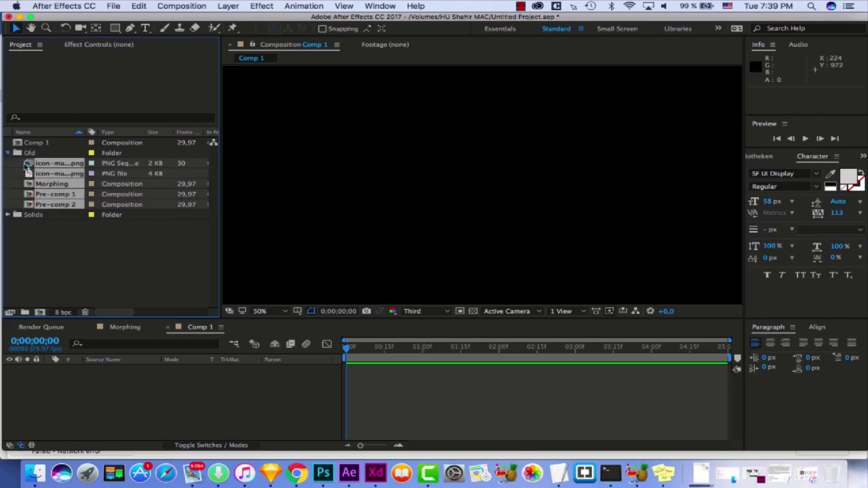
click(8, 153)
click(124, 327)
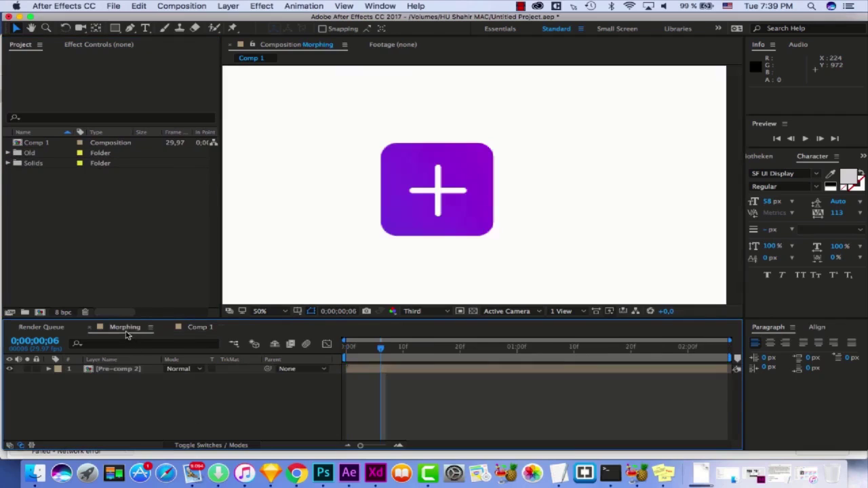
click(98, 328)
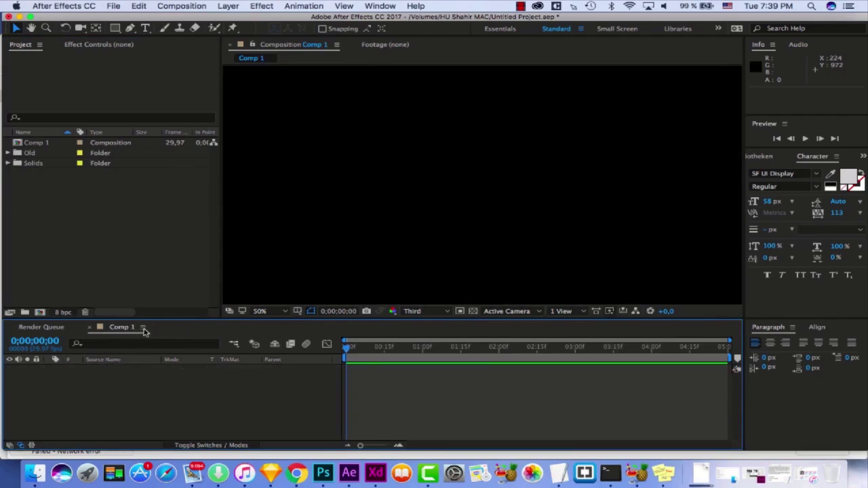
click(182, 7)
click(185, 23)
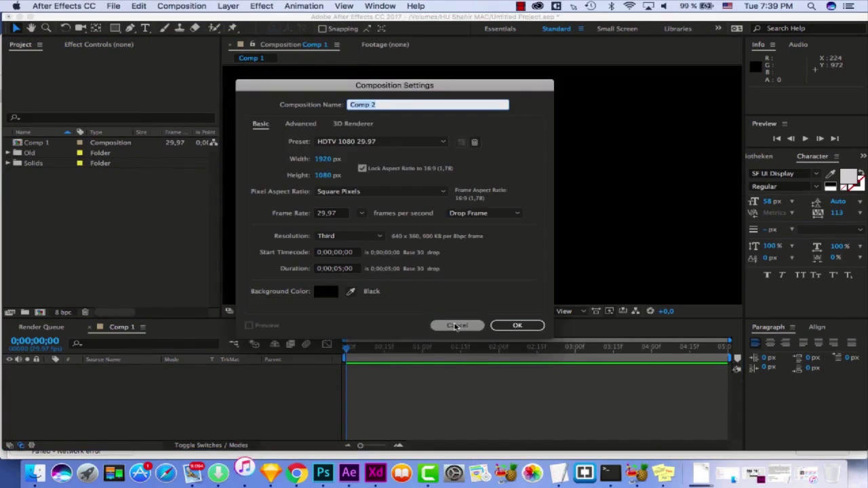
click(457, 326)
Rename the Comp 1 composition as Morphing Icon
click(37, 143)
right_click(37, 143)
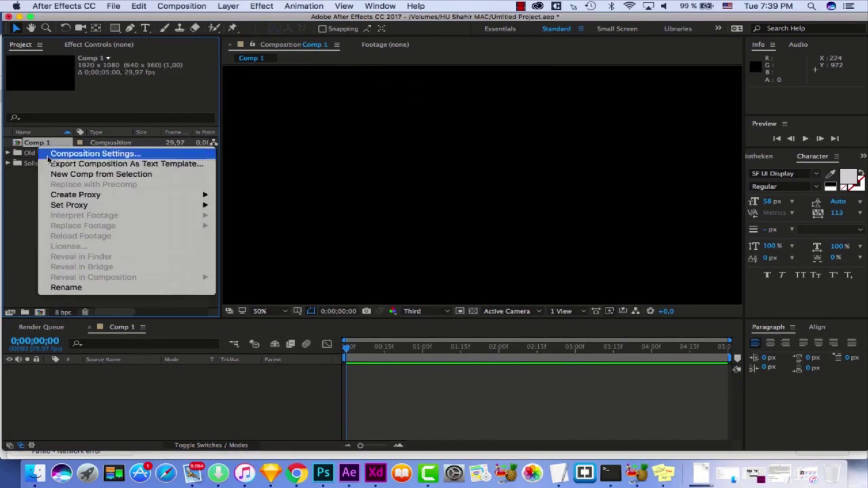
click(95, 287)
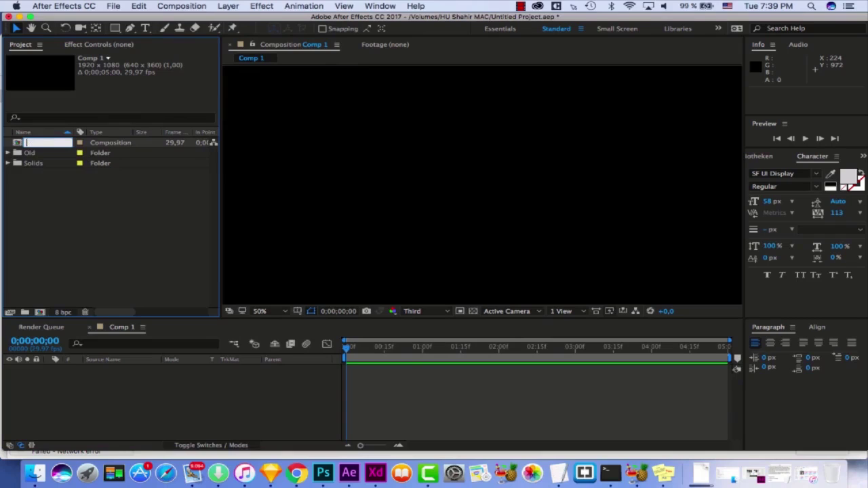
text(Morphing Icon)
key(Return)
click(293, 372)
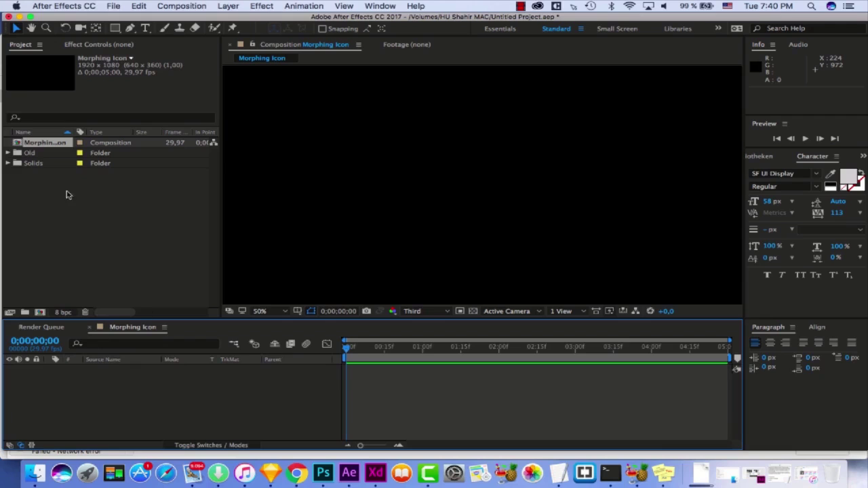
Reopen the Morphing composition from the Old folder, review its plus-to-mail animation, and close it again
click(8, 152)
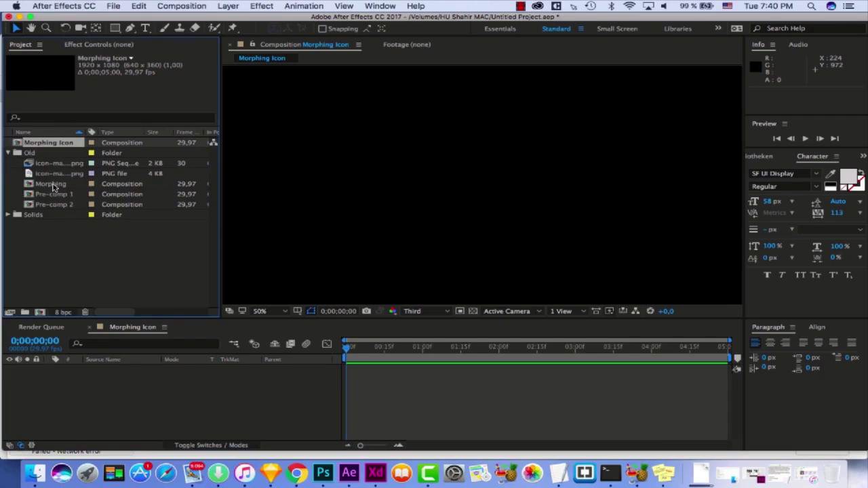
double_click(52, 184)
drag(381, 358, 549, 352)
key(space)
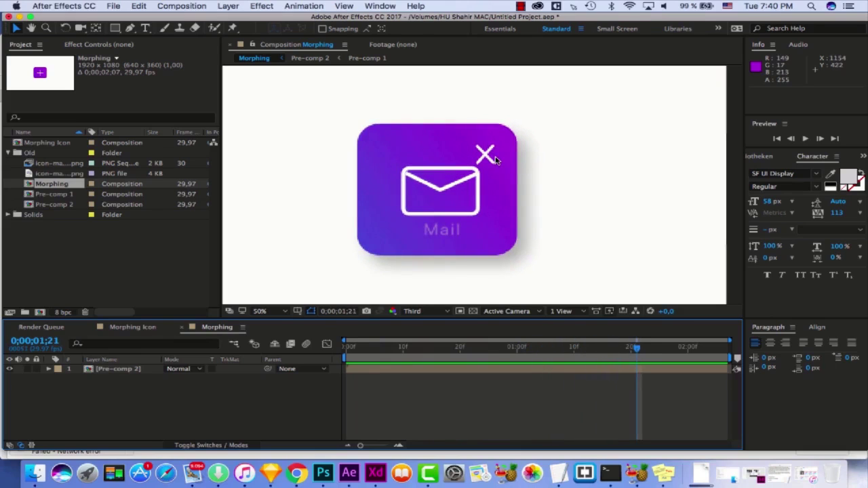
click(182, 328)
Add a white 1920 x 1080 px solid named BG to the Morphing Icon composition
click(271, 312)
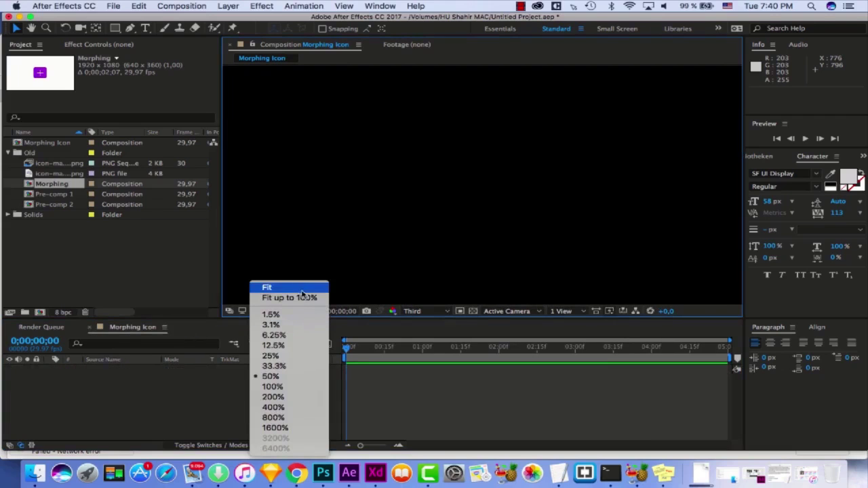
click(266, 286)
key(super+y)
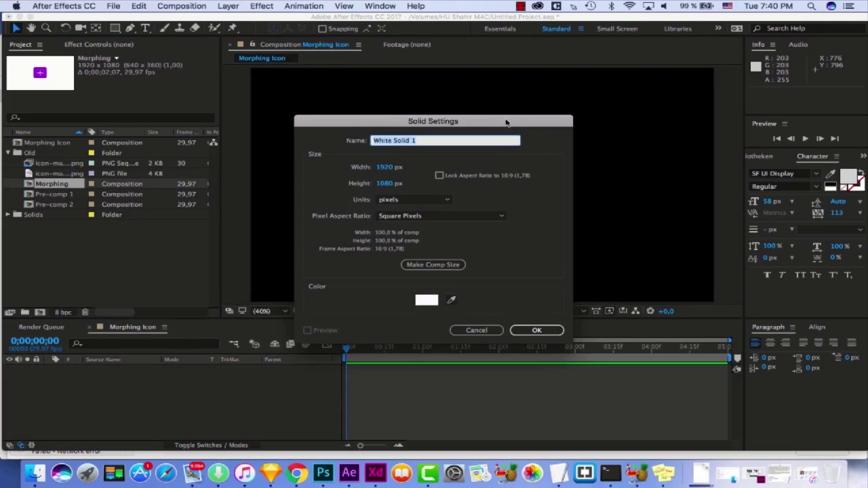
text(BG)
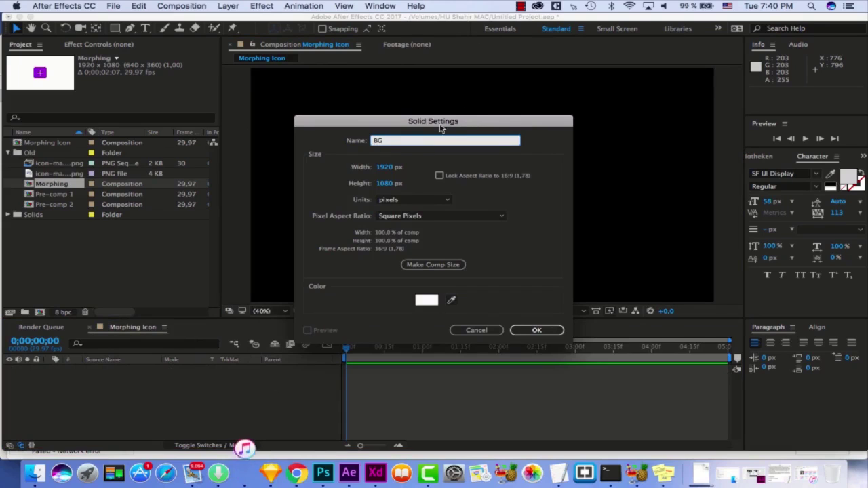
drag(442, 122, 344, 114)
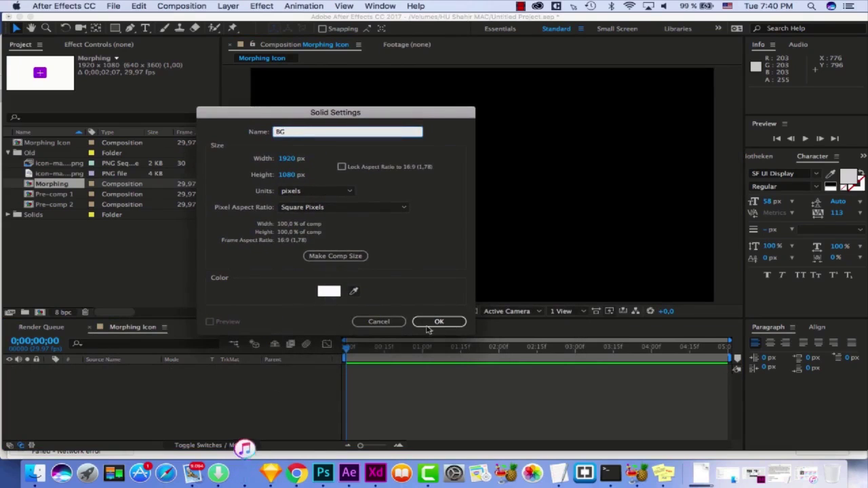
click(435, 322)
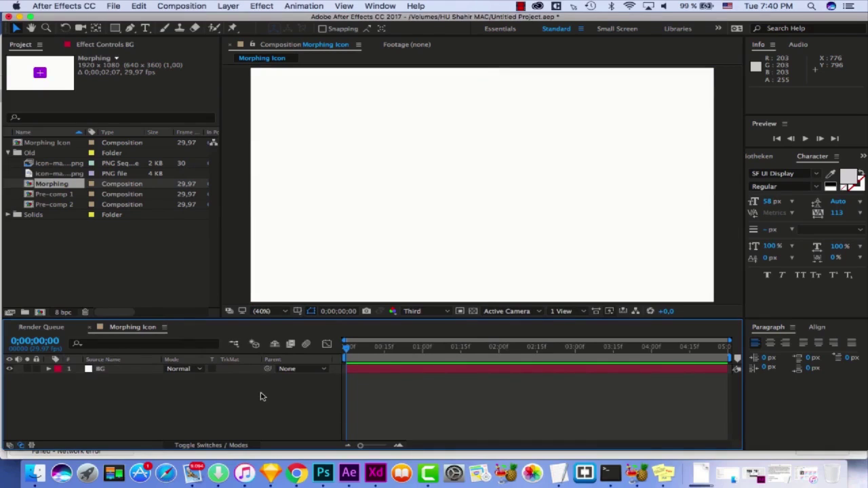
Draw a rounded rectangle with a black fill and a 0 px stroke near the centre of the white background
click(116, 29)
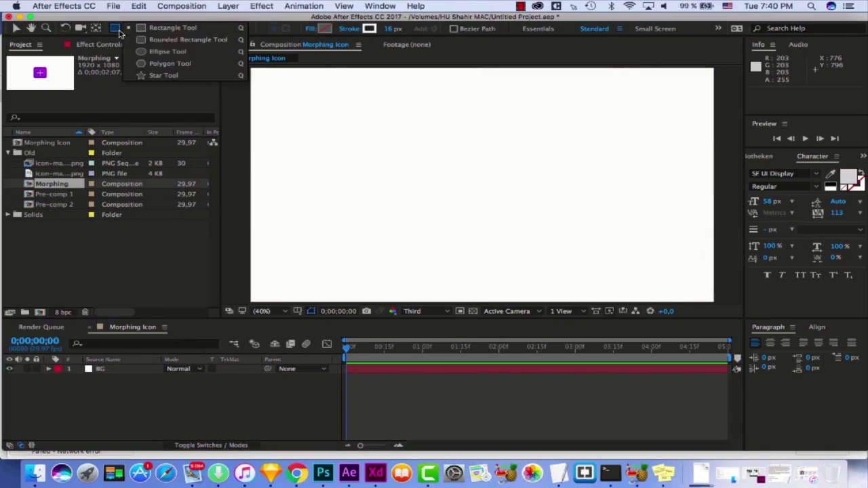
click(120, 32)
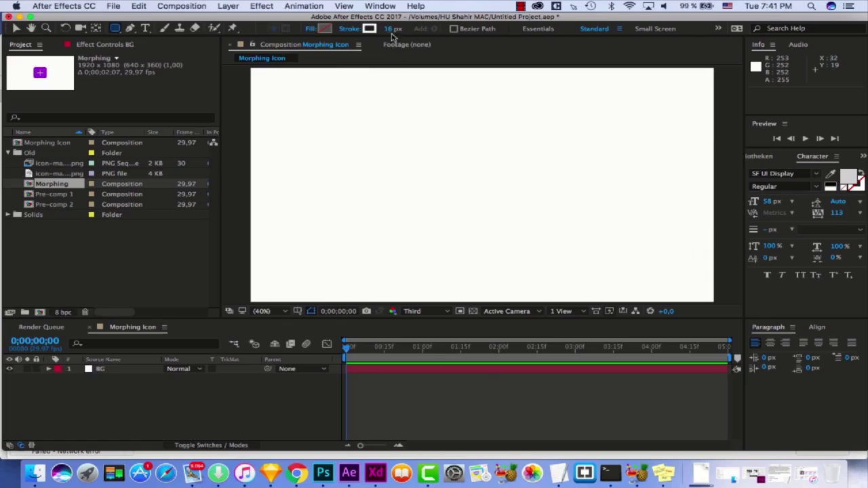
click(323, 29)
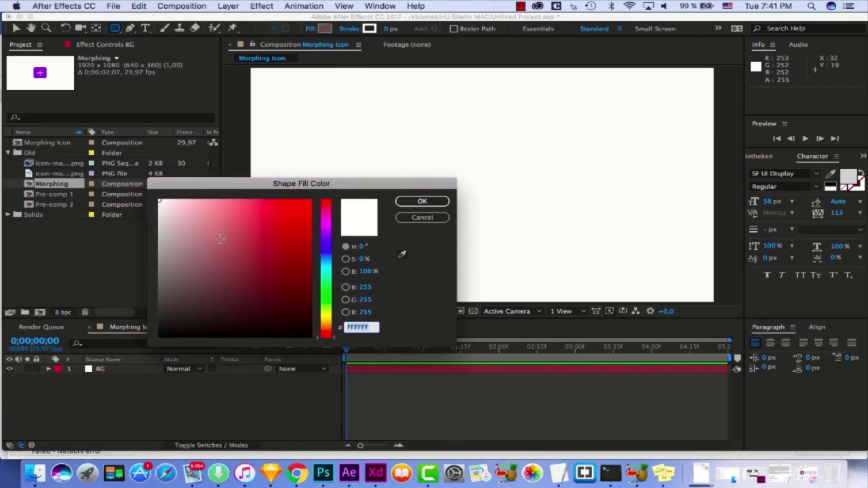
drag(219, 239, 155, 335)
click(421, 201)
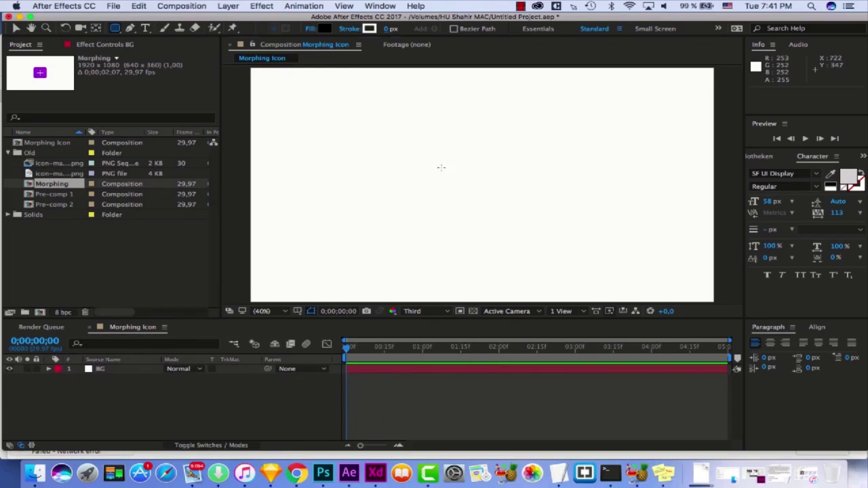
mouse_move(425, 143)
mouse_down()
mouse_move(538, 251)
mouse_move(552, 252)
mouse_up()
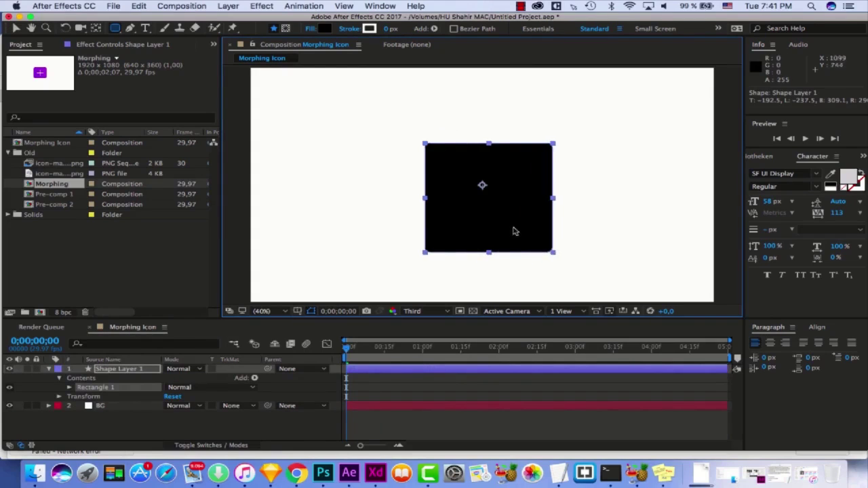
key(v)
drag(513, 231, 511, 212)
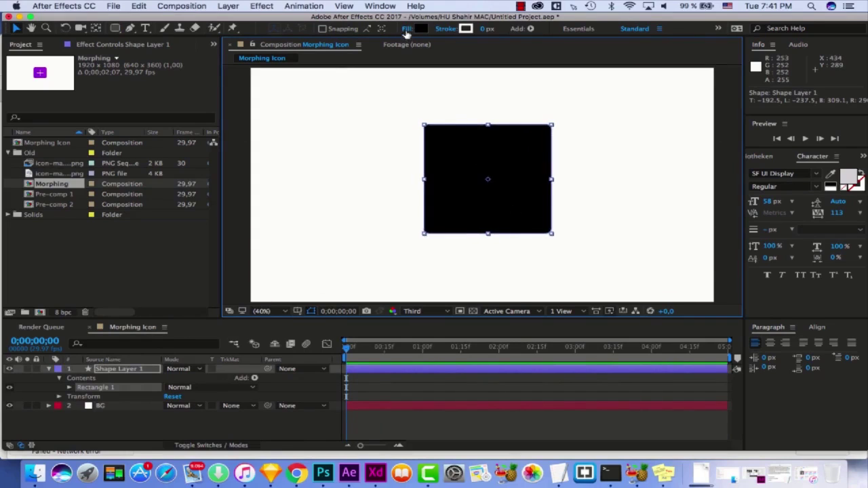
Change the rectangle's fill to a linear gradient and move the shape closer to the centre of the composition
click(406, 30)
drag(419, 189, 363, 171)
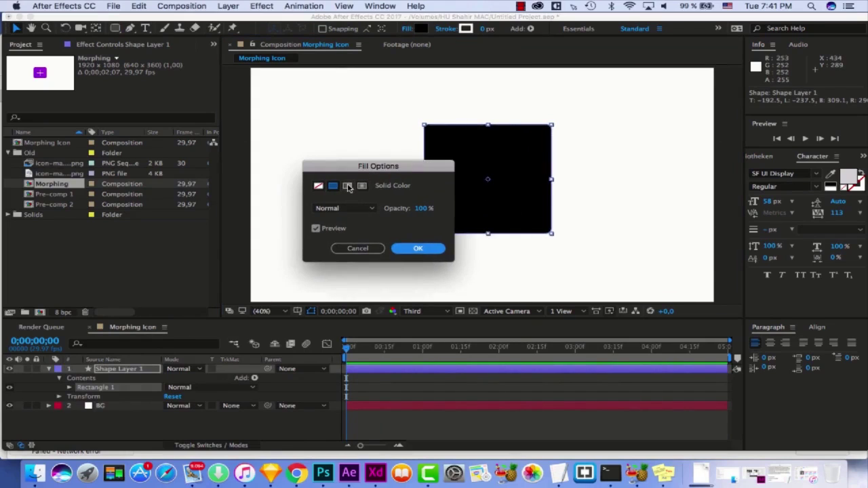
click(347, 186)
click(418, 248)
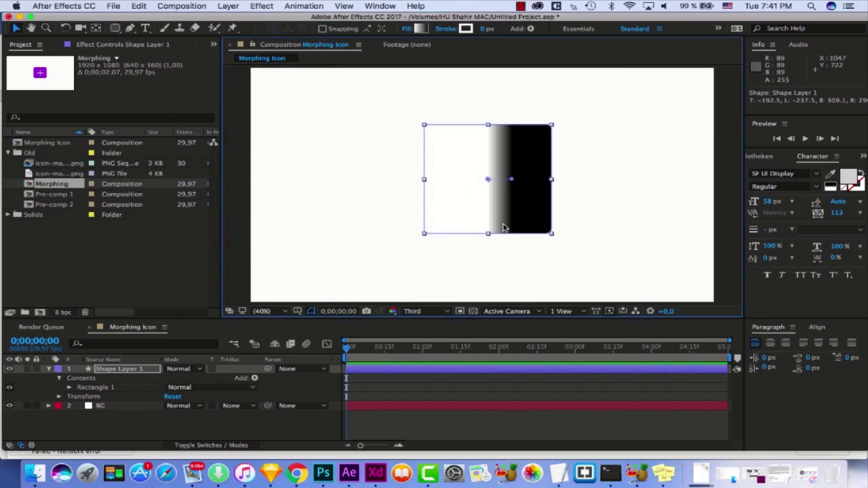
drag(509, 221, 507, 224)
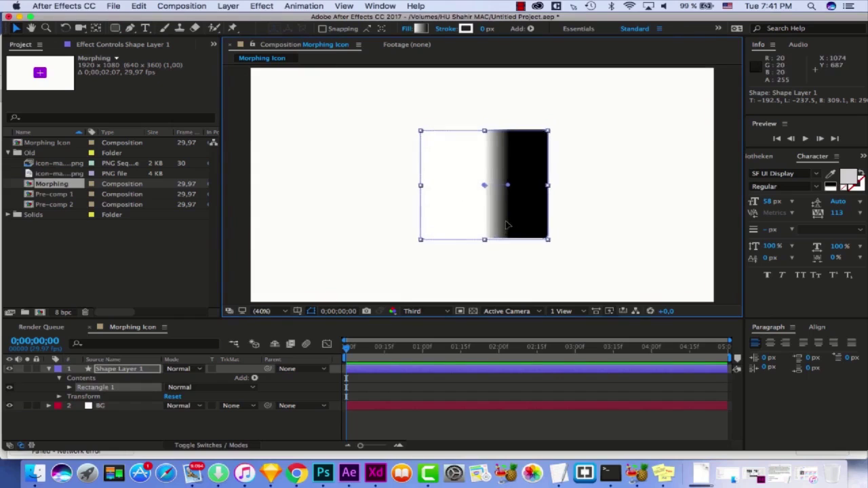
Rename the rectangle's shape layer as Plate
click(118, 369)
key(Return)
text(Plate)
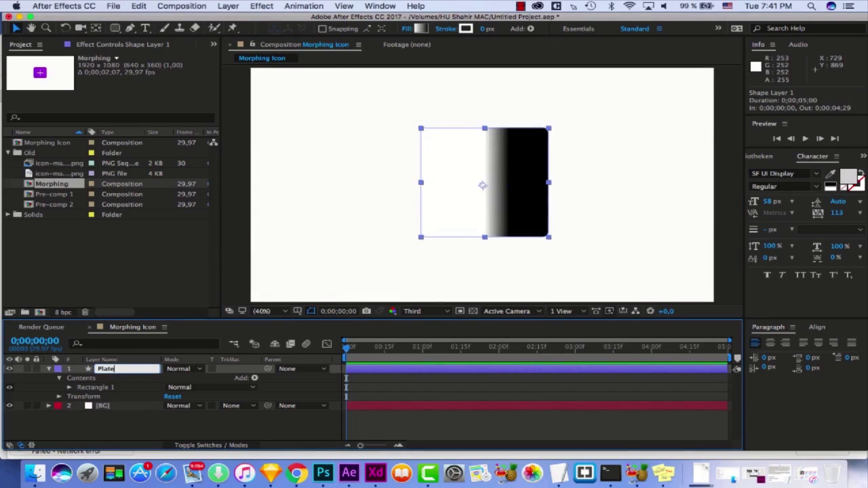
key(Return)
Delete the stroke from the Plate layer's rectangle
click(73, 388)
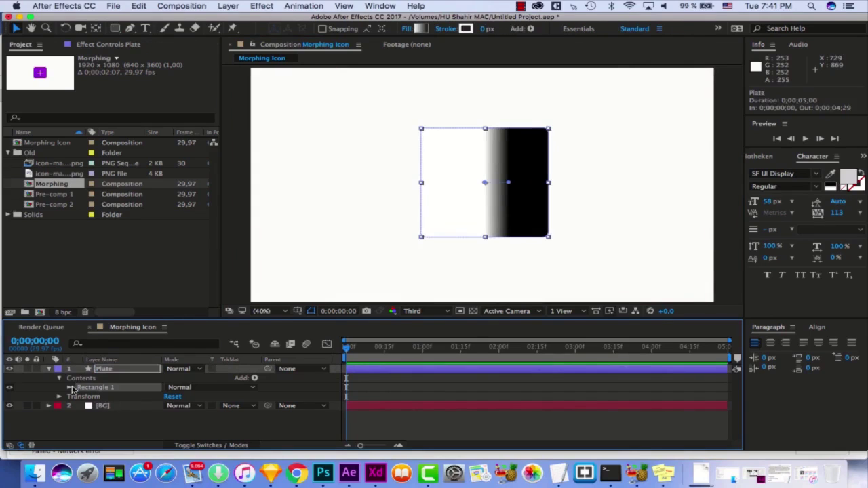
click(70, 388)
click(97, 406)
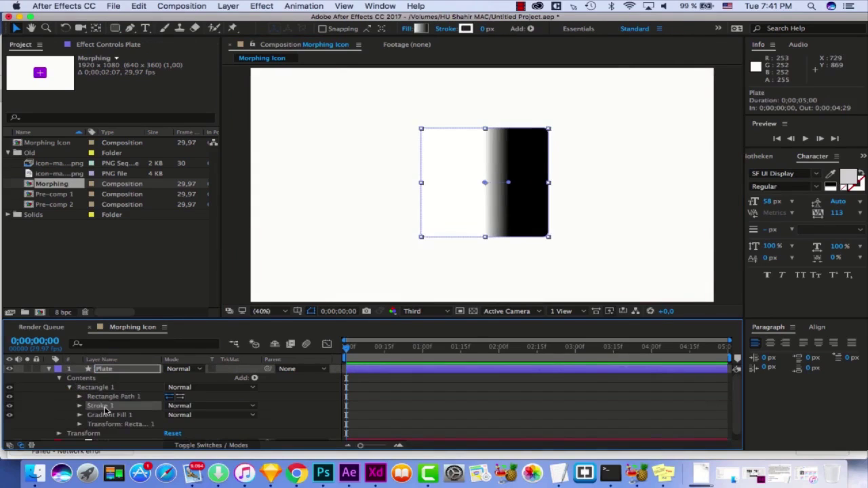
key(Delete)
Open the colours of the Plate rectangle's gradient fill for editing and keep the shape in view beside the editor
click(105, 406)
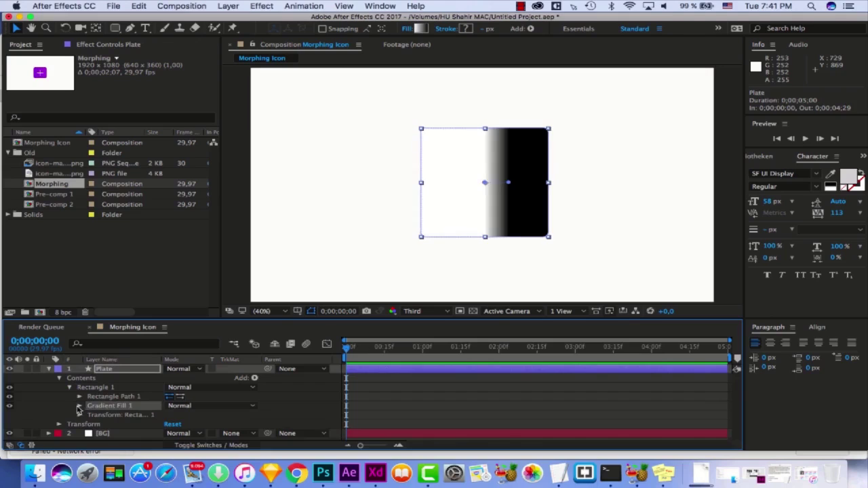
click(79, 405)
scroll(144, 410, down, 2)
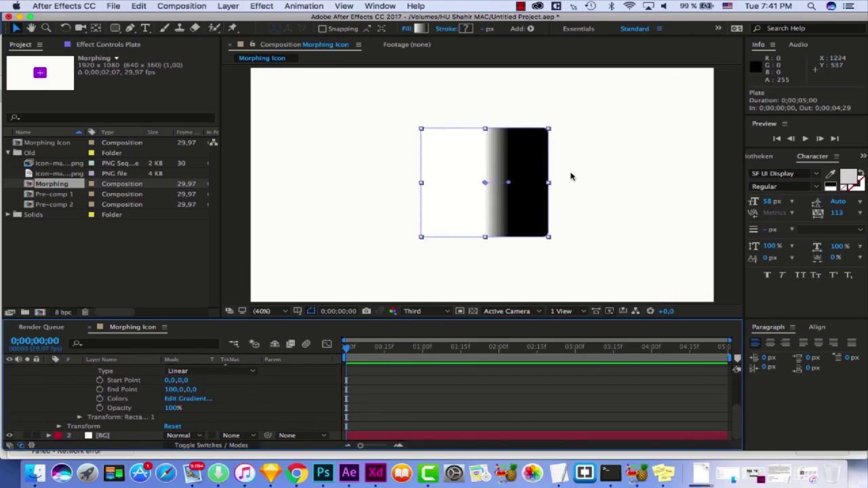
click(195, 399)
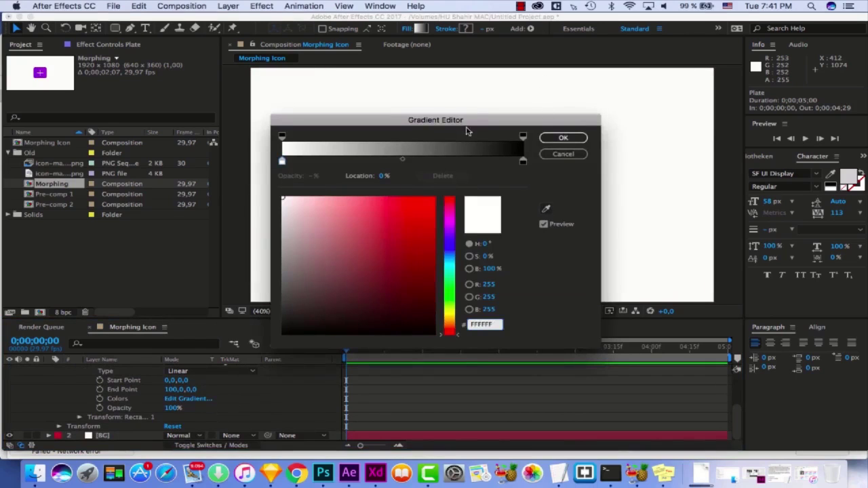
drag(469, 120, 225, 90)
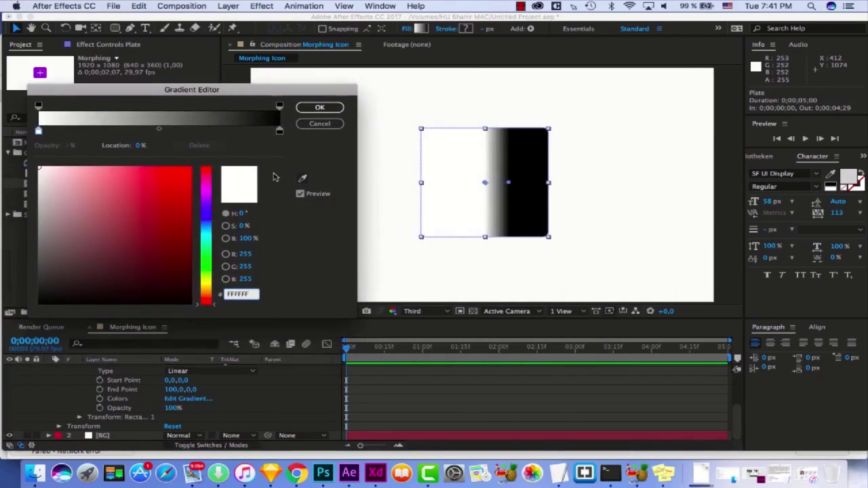
Change the gradient's white start colour to orange FC983B
click(41, 134)
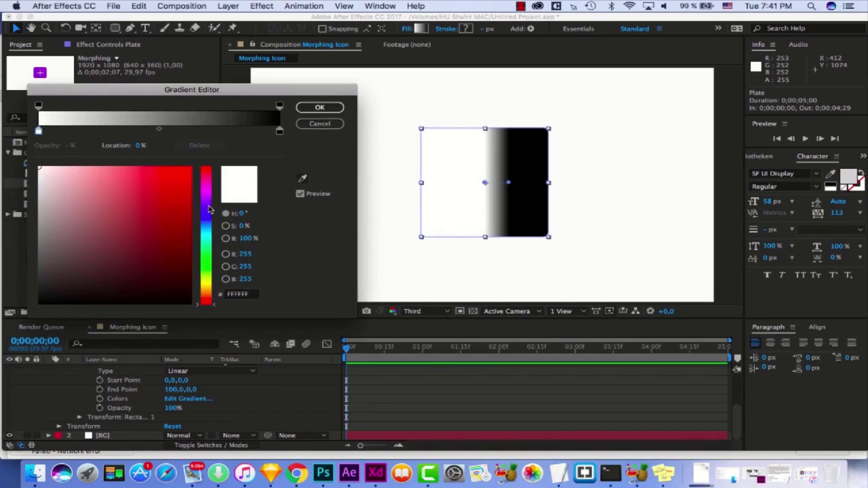
drag(208, 211, 215, 240)
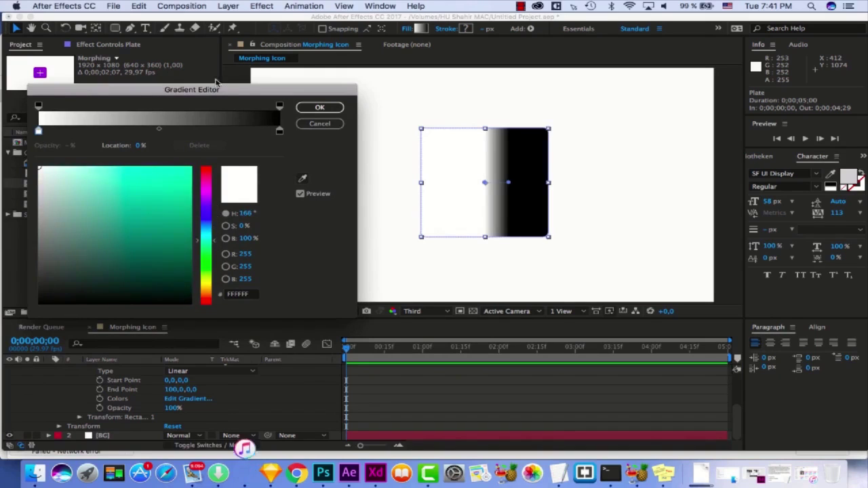
drag(216, 83, 269, 74)
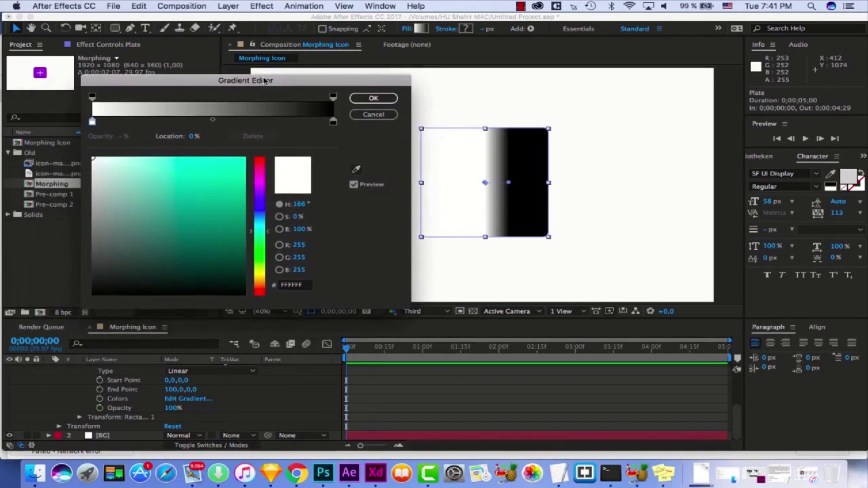
click(262, 235)
drag(259, 235, 259, 284)
click(236, 250)
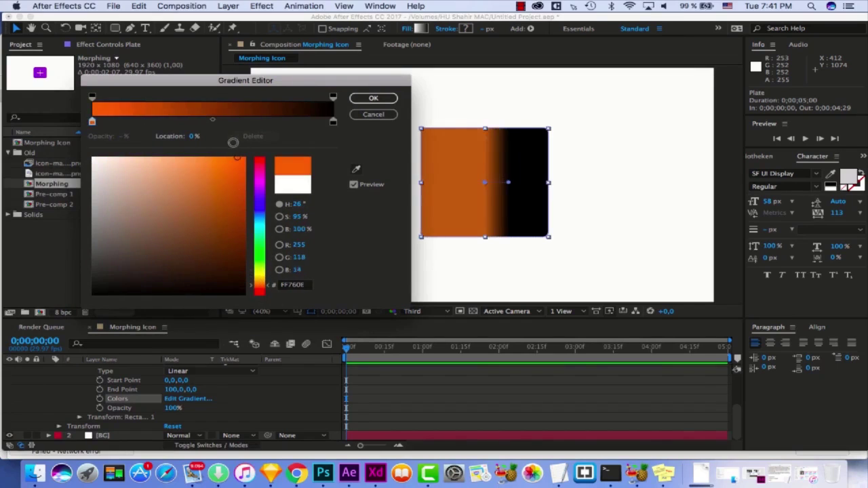
click(210, 162)
drag(210, 163, 209, 158)
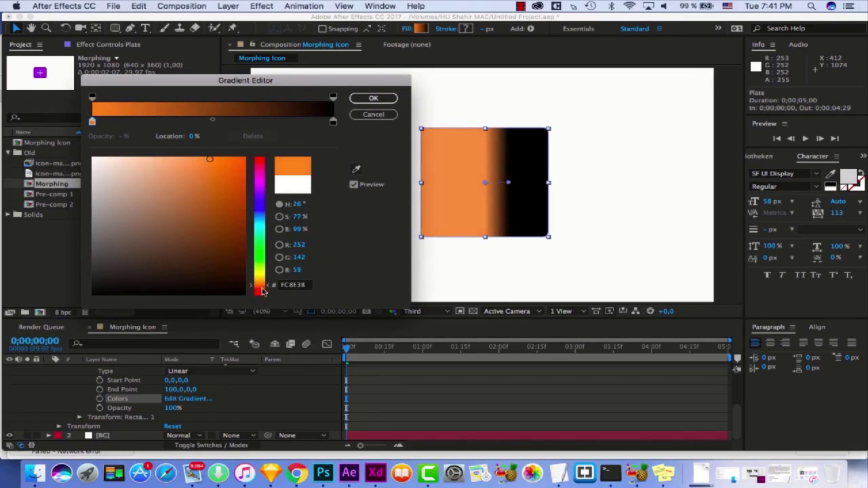
click(263, 283)
drag(263, 286, 265, 287)
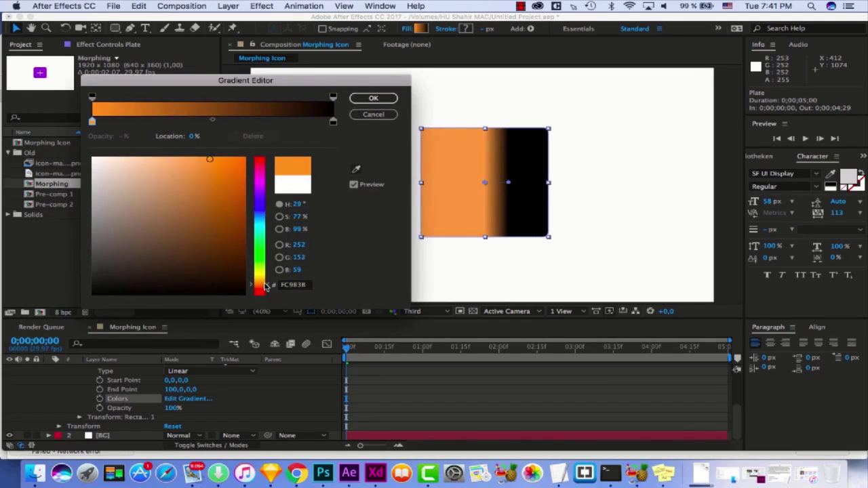
Change the gradient's black end colour to blue 3F80F9
click(333, 122)
click(260, 232)
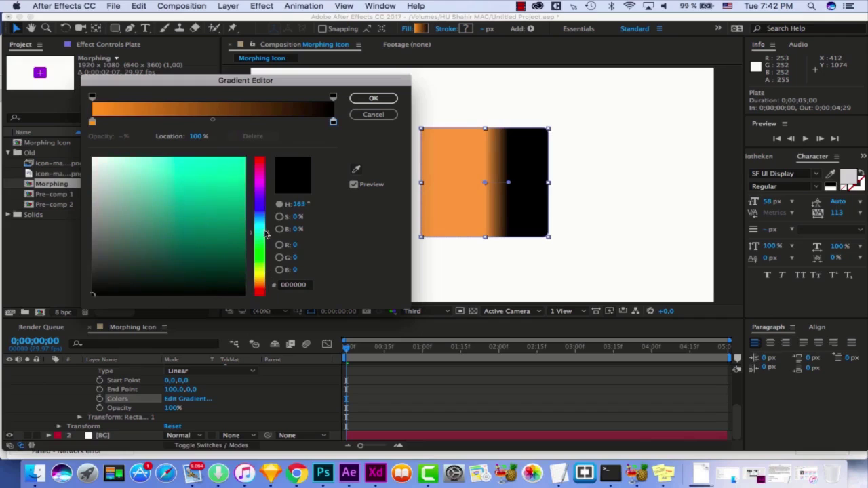
click(215, 176)
drag(215, 176, 207, 160)
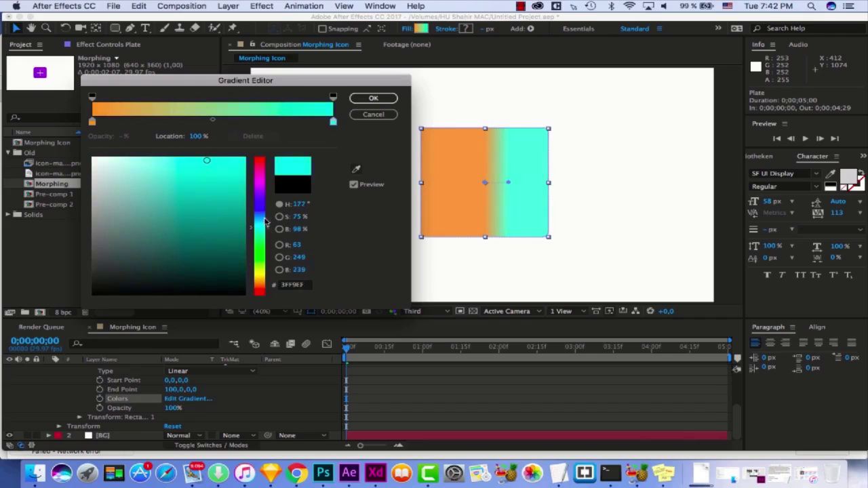
drag(269, 229, 269, 212)
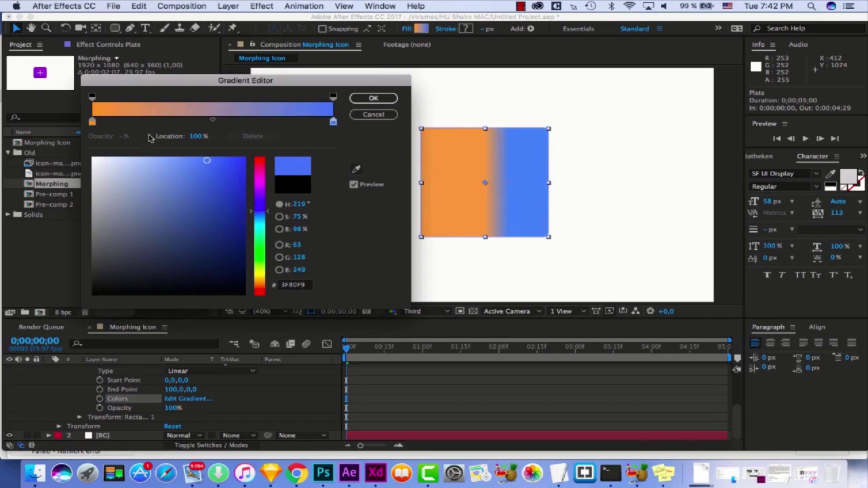
Change the gradient's start colour to purple B03BFC and apply the edited gradient
click(93, 122)
mouse_move(260, 283)
mouse_down()
mouse_move(260, 204)
mouse_move(270, 213)
mouse_move(269, 191)
mouse_move(268, 293)
mouse_move(264, 190)
mouse_up()
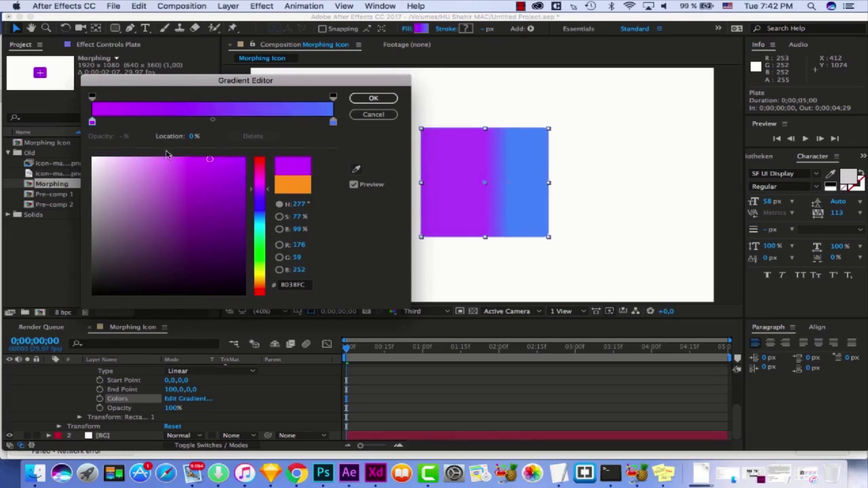
mouse_move(195, 136)
mouse_down()
mouse_move(206, 136)
mouse_move(195, 137)
mouse_up()
key(Return)
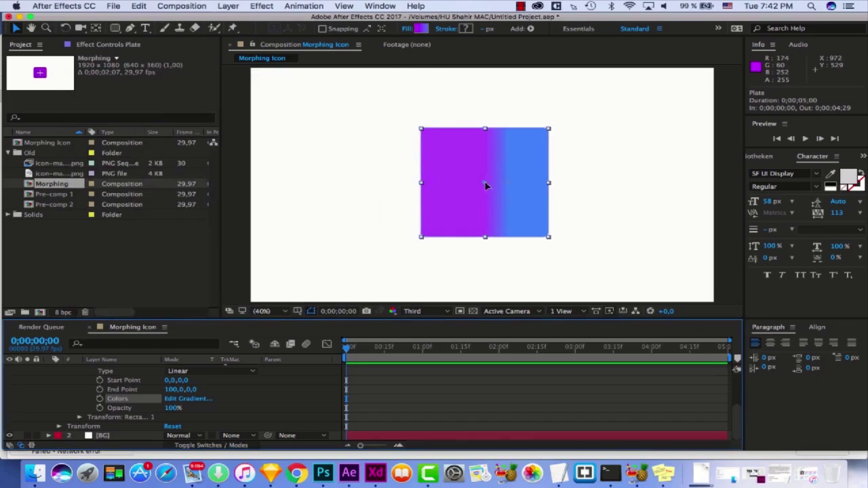
Angle the gradient diagonally by placing its start point at about 342.5, -239.5 and its end point at about -439.2, 126.4
drag(485, 182, 417, 129)
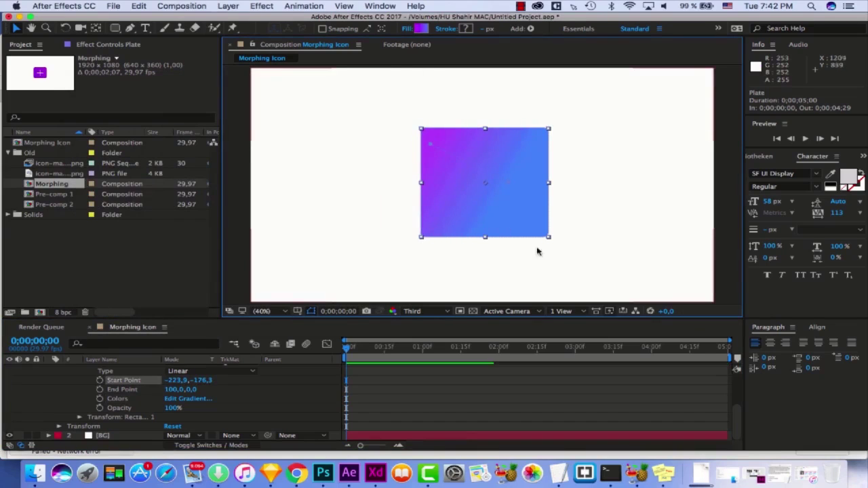
drag(430, 143, 615, 171)
key(comma)
key(period)
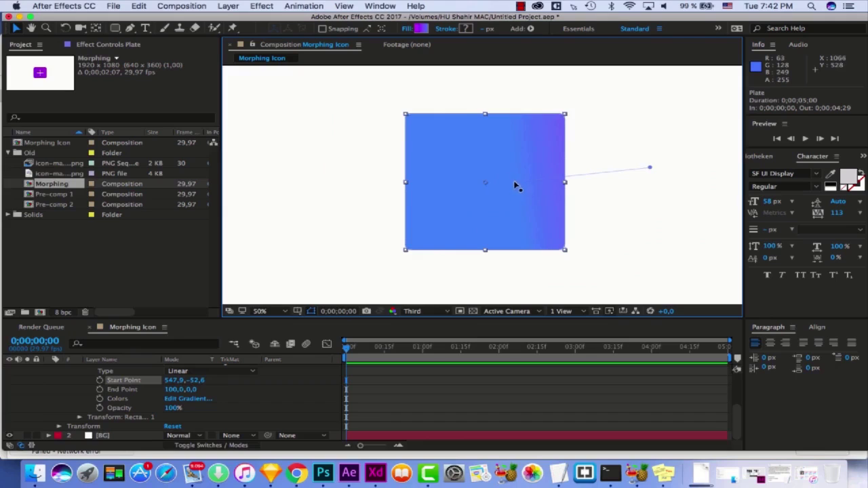
drag(485, 182, 336, 202)
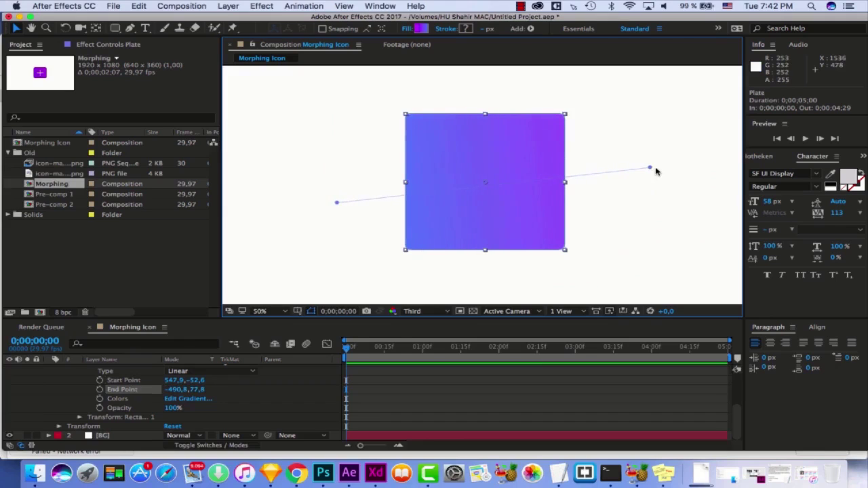
drag(649, 170, 587, 116)
mouse_move(339, 205)
mouse_down()
mouse_move(387, 205)
mouse_move(350, 218)
mouse_up()
Set the Plate rectangle's corner roundness to 73
scroll(80, 407, up, 5)
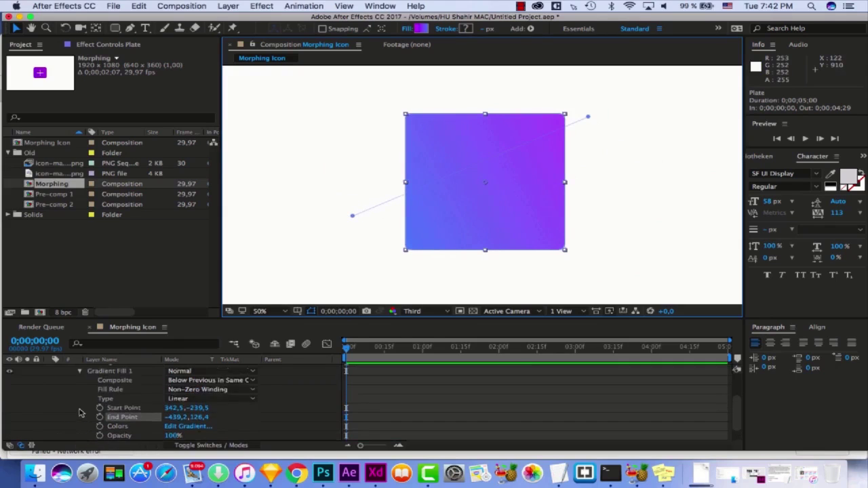
click(79, 397)
click(116, 396)
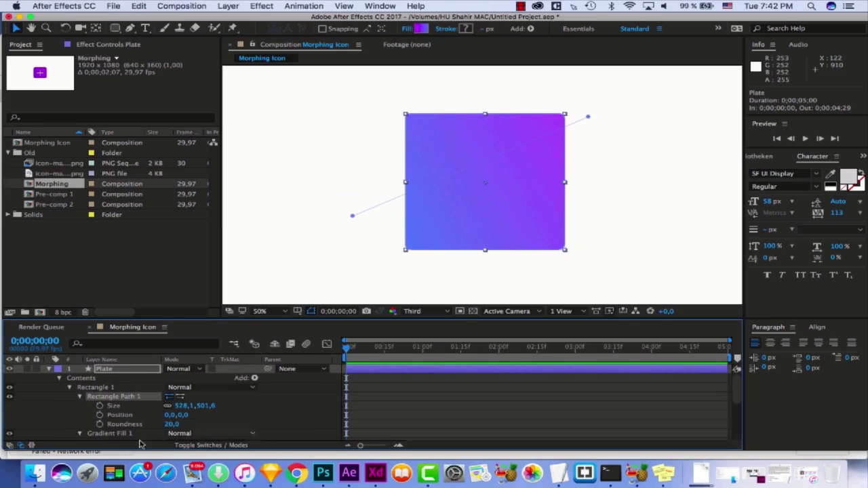
drag(171, 424, 196, 414)
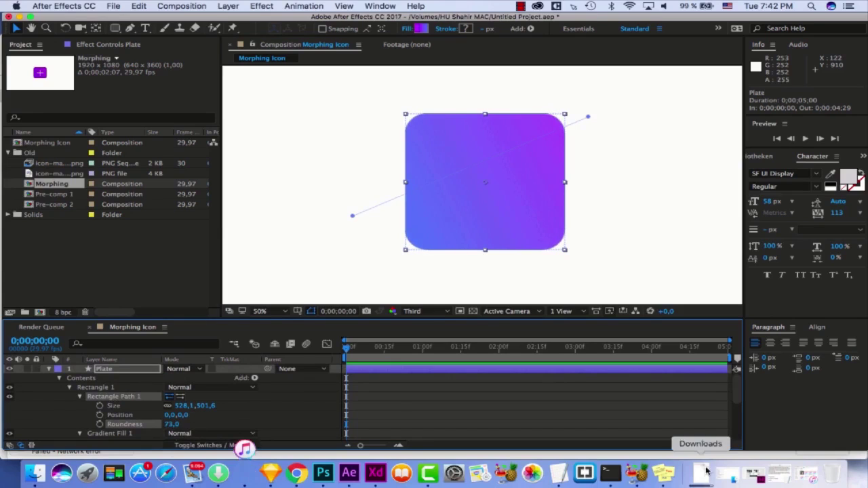
click(652, 161)
scroll(634, 168, down, 2)
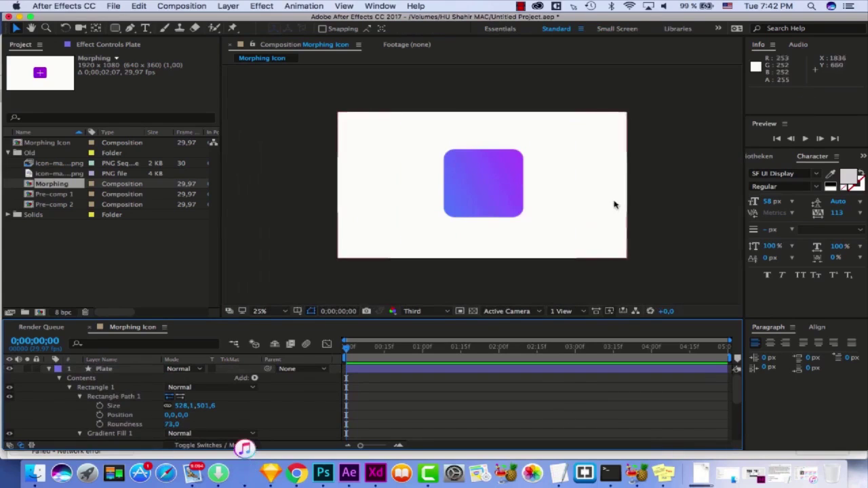
scroll(615, 204, up, 3)
scroll(615, 205, down, 1)
scroll(615, 204, down, 2)
scroll(615, 205, up, 2)
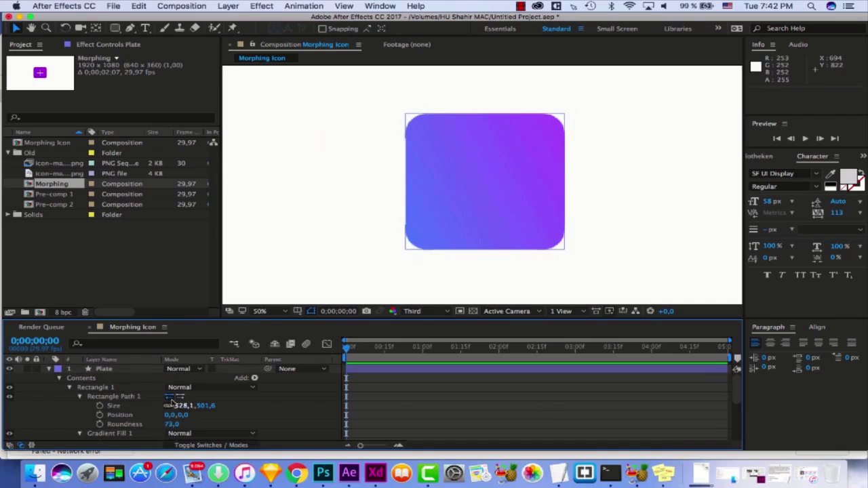
Centre the Plate layer horizontally in the composition
click(49, 370)
click(48, 369)
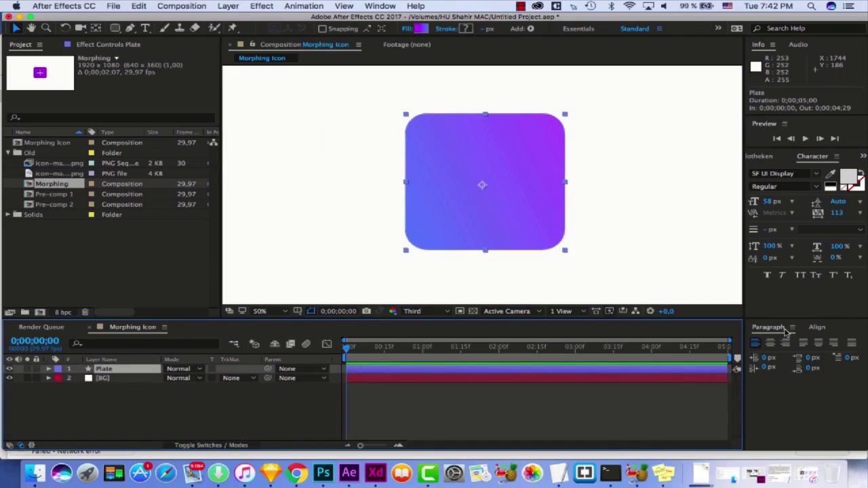
click(816, 328)
click(776, 355)
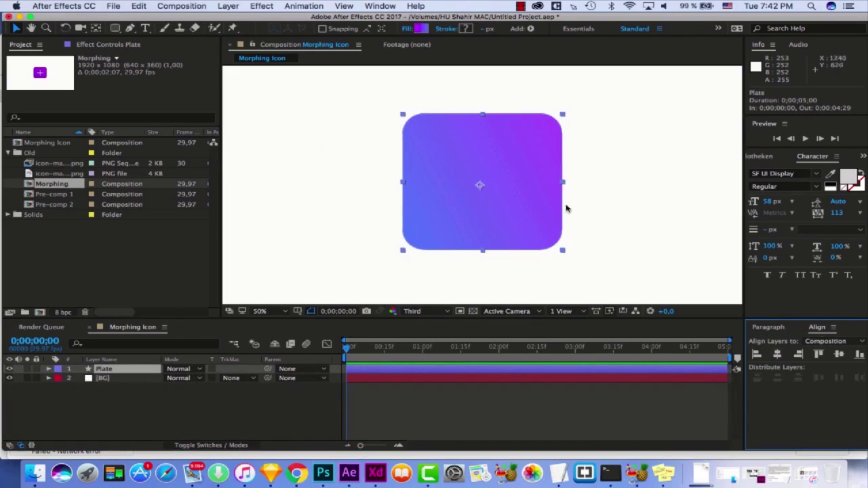
Reduce the Plate rectangle's size proportionally to about 424.1 x 402.9 and collapse the layer's properties
scroll(568, 210, down, 1)
click(261, 311)
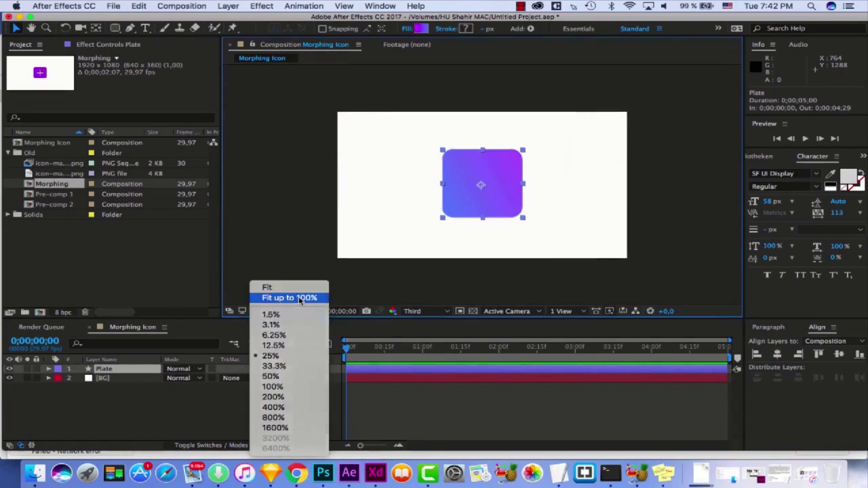
click(286, 297)
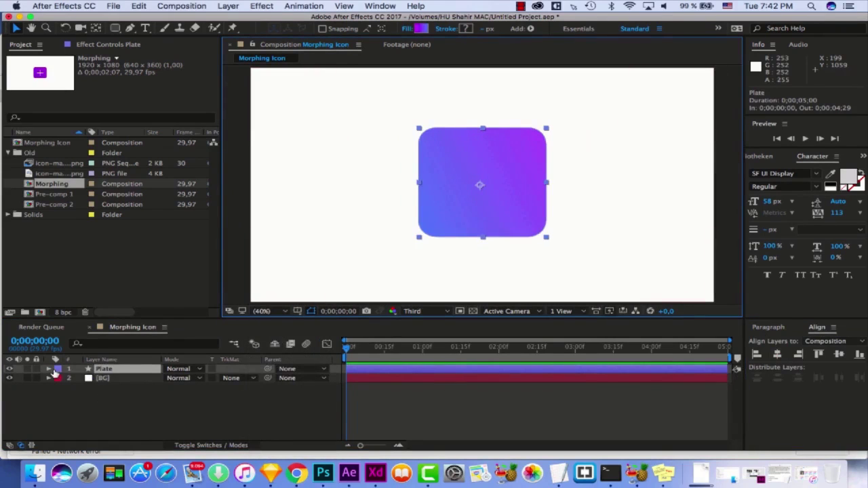
click(48, 369)
click(183, 405)
drag(183, 406, 128, 415)
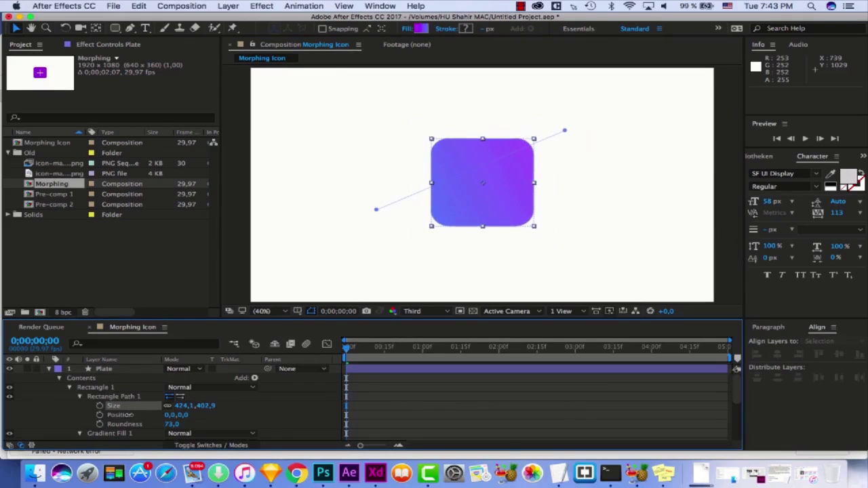
click(567, 413)
click(115, 371)
click(48, 368)
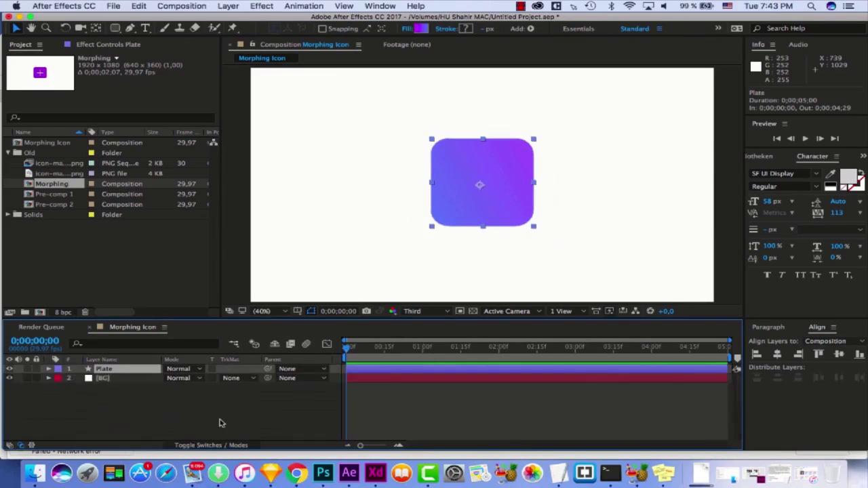
With no layer selected, set the Pen tool to no fill and a 4 px white stroke
click(207, 406)
click(129, 30)
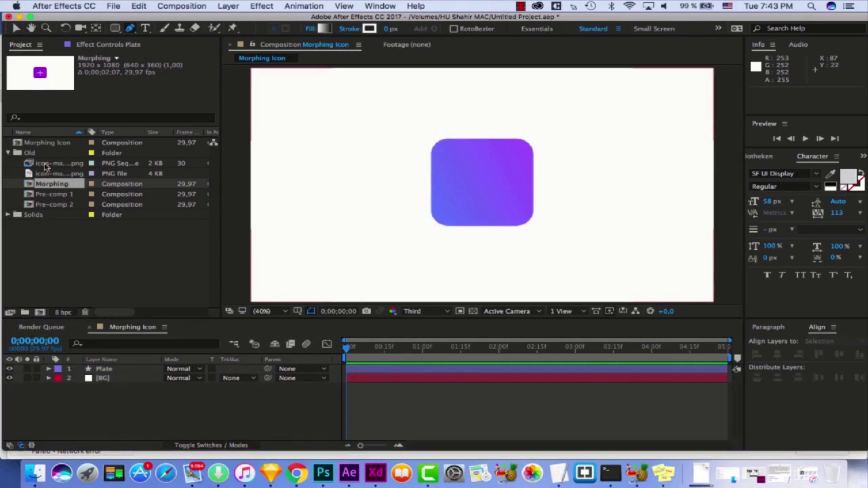
key(period)
key(period)
key(period)
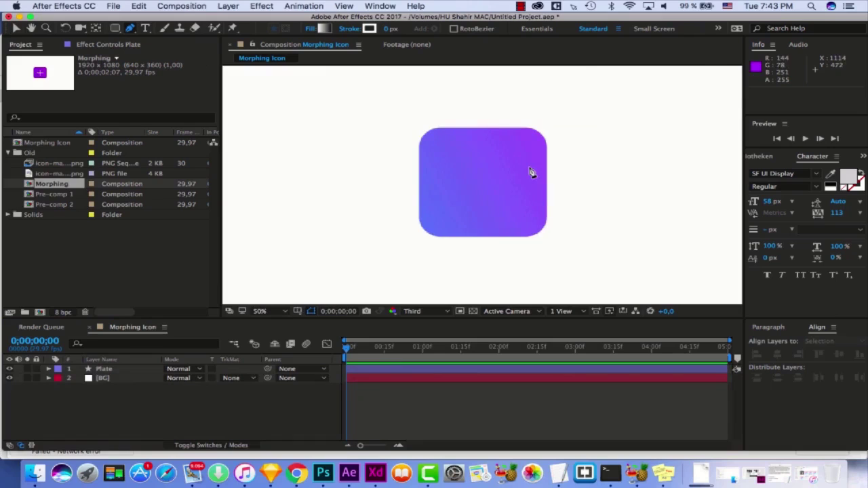
key(comma)
key(comma)
key(period)
key(period)
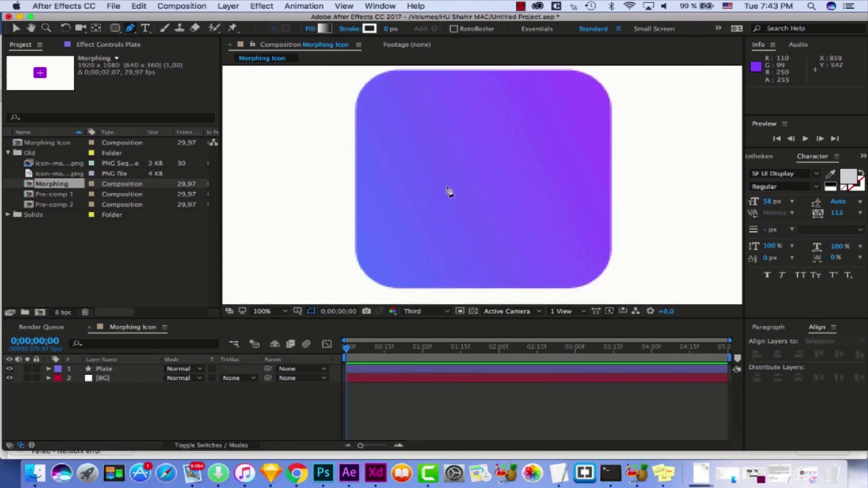
click(311, 30)
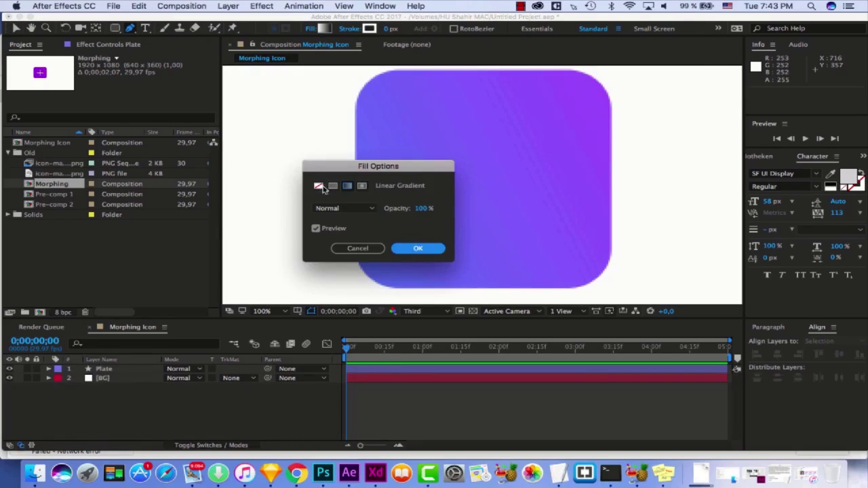
click(323, 189)
click(417, 248)
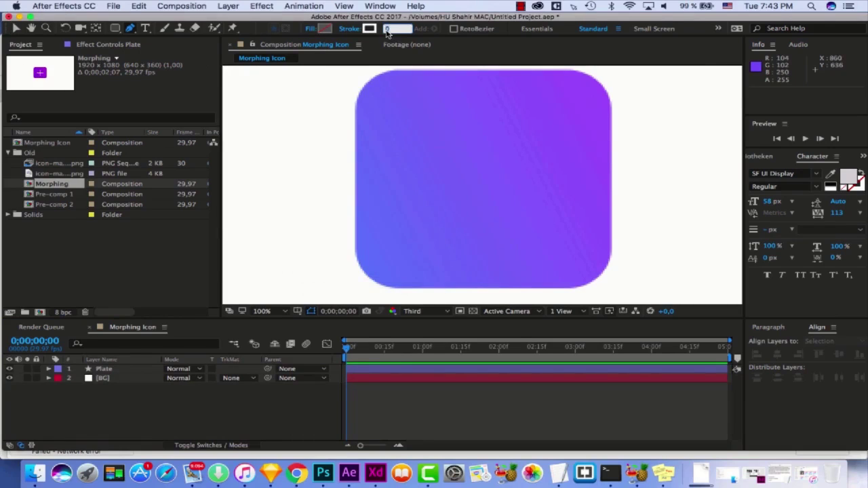
text(4)
Draw a straight horizontal line across the middle of the plate and raise its stroke width to 17 px
click(408, 189)
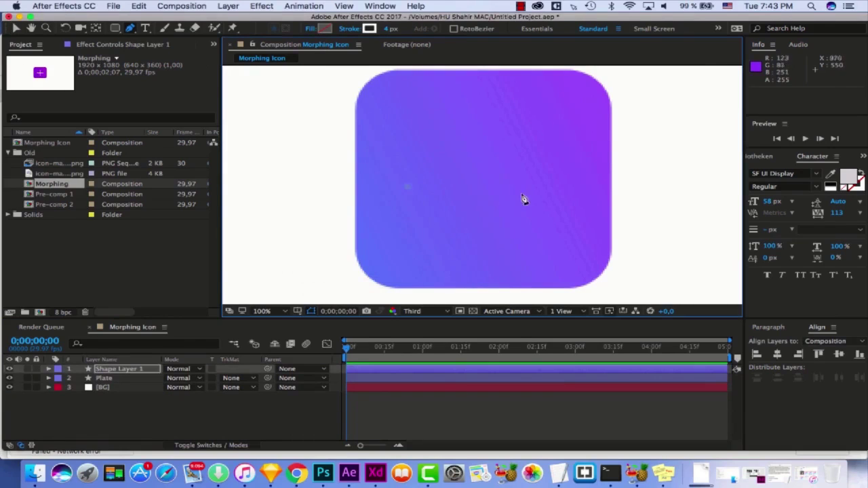
click(573, 188)
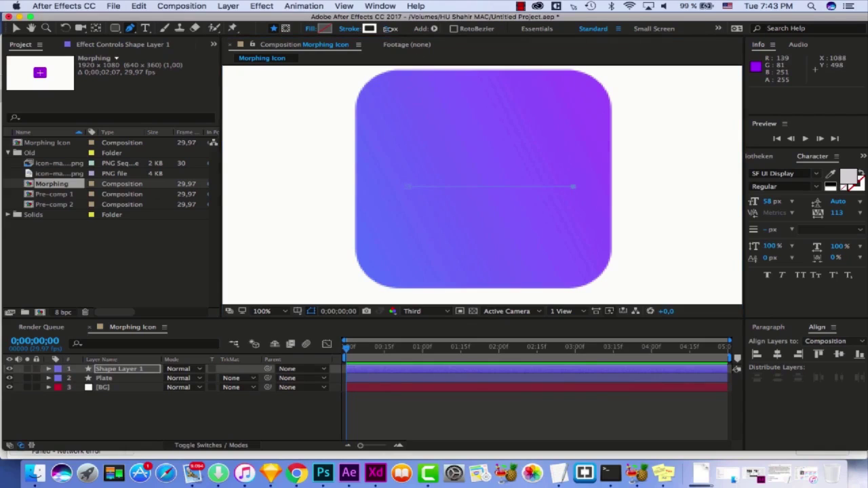
drag(390, 32, 398, 28)
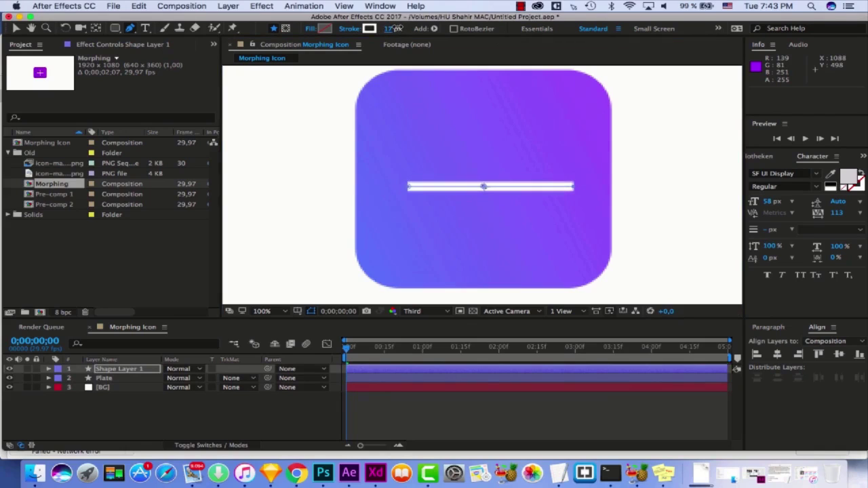
Try to thicken the horizontal line by scaling its shape group directly in the composition
click(16, 28)
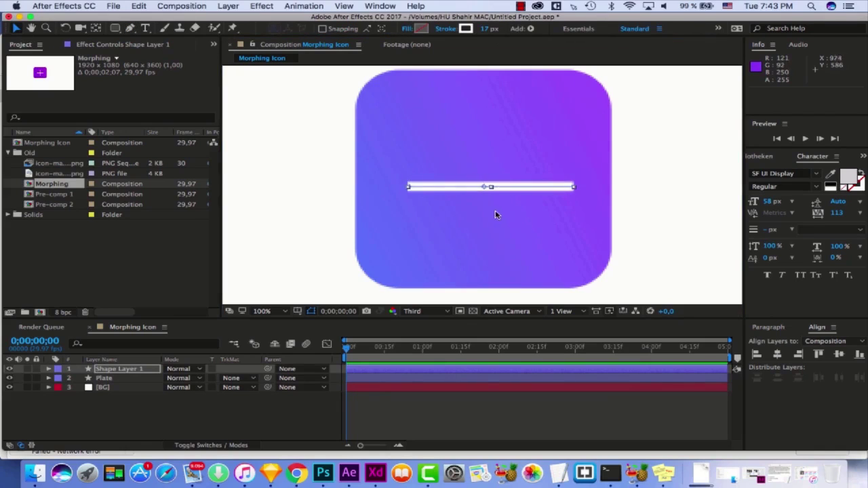
click(488, 188)
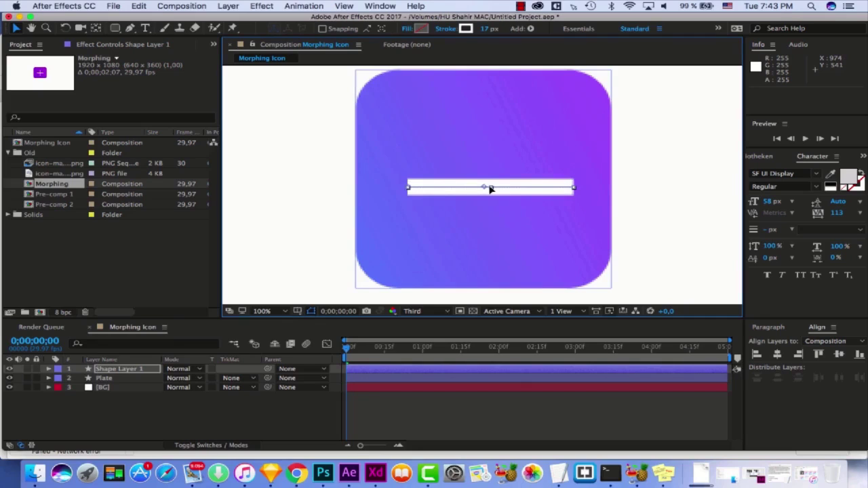
drag(491, 189, 490, 187)
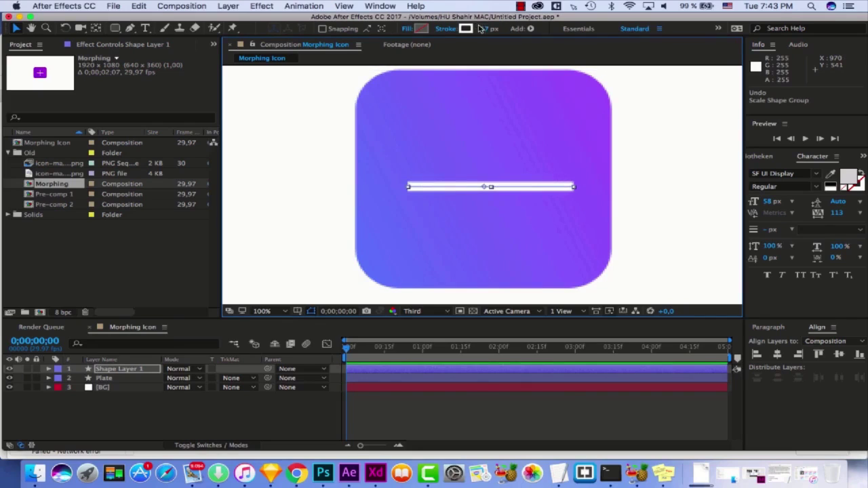
Rename the new line's shape layer to "+"
click(147, 370)
key(Return)
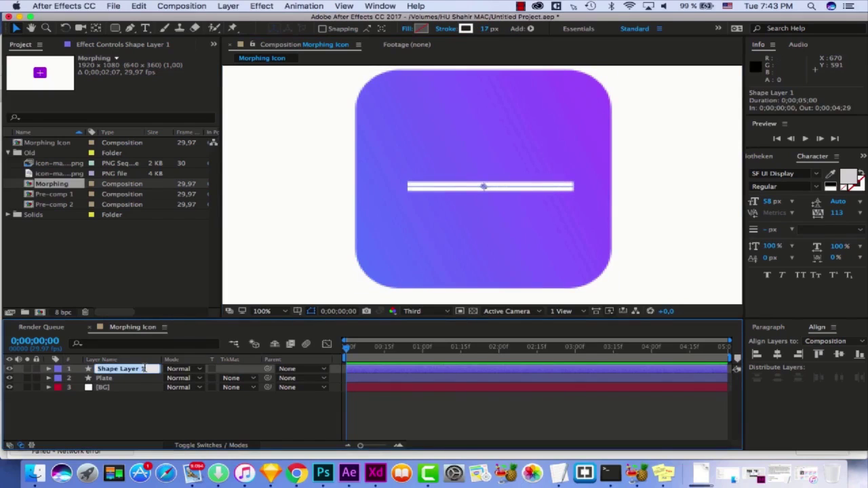
text(+)
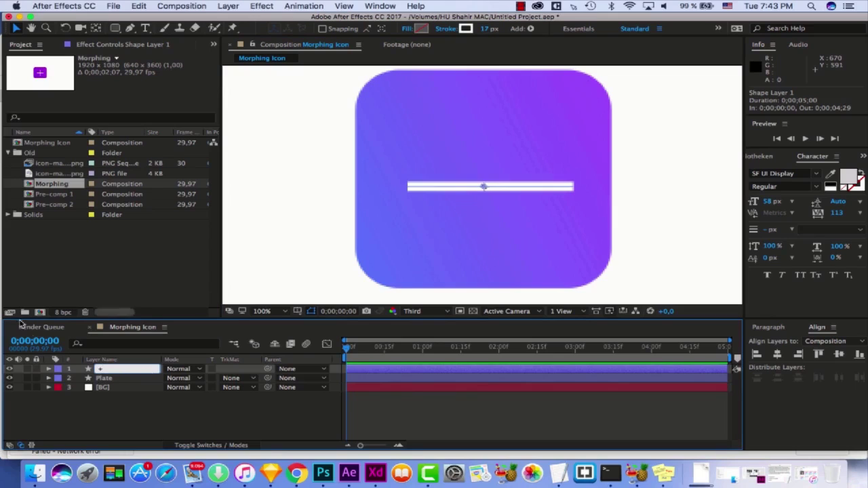
key(Return)
Delete Fill 1 from the Shape 1 group in the + layer
click(50, 369)
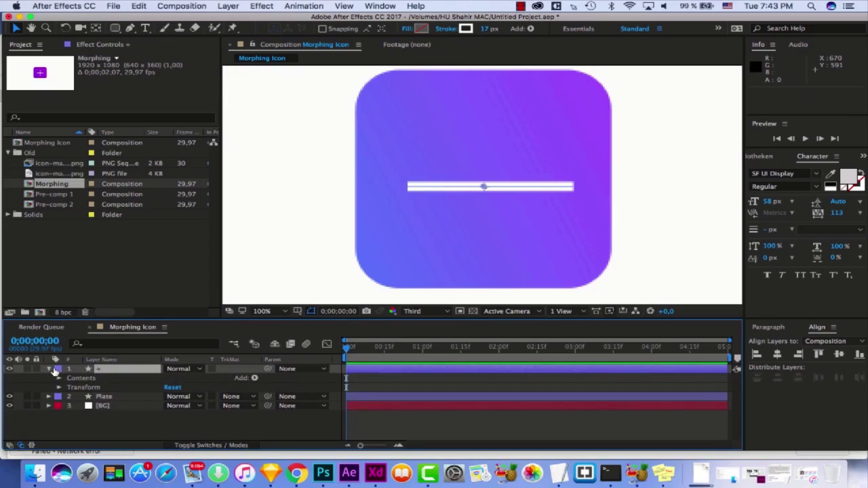
click(59, 378)
click(85, 387)
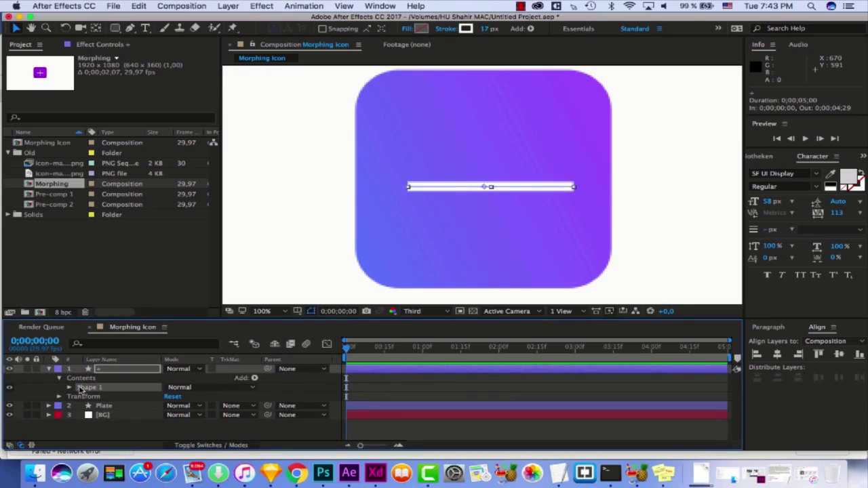
click(69, 387)
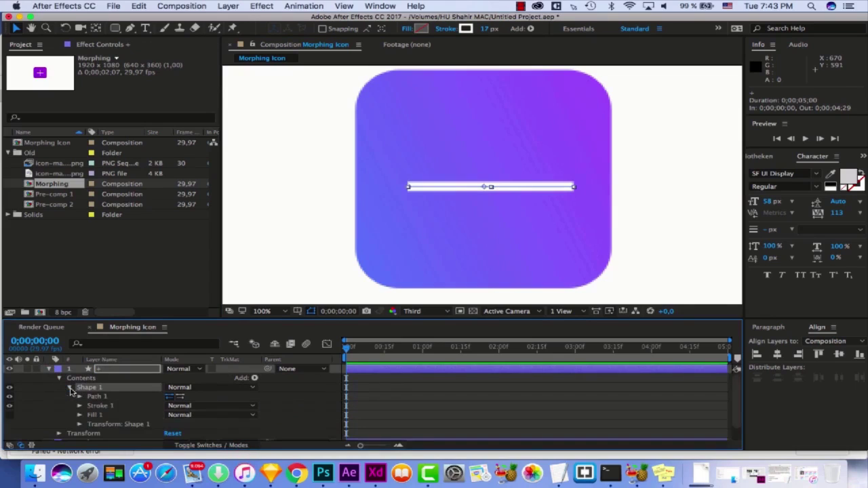
click(102, 406)
click(92, 414)
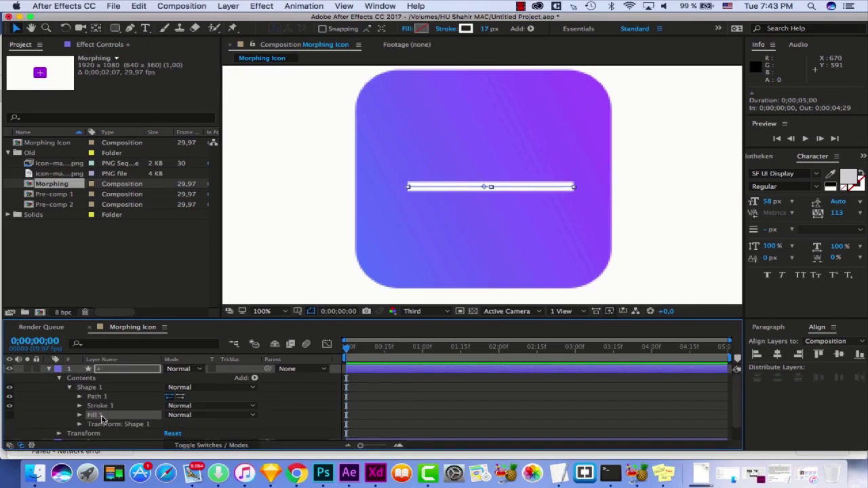
key(Delete)
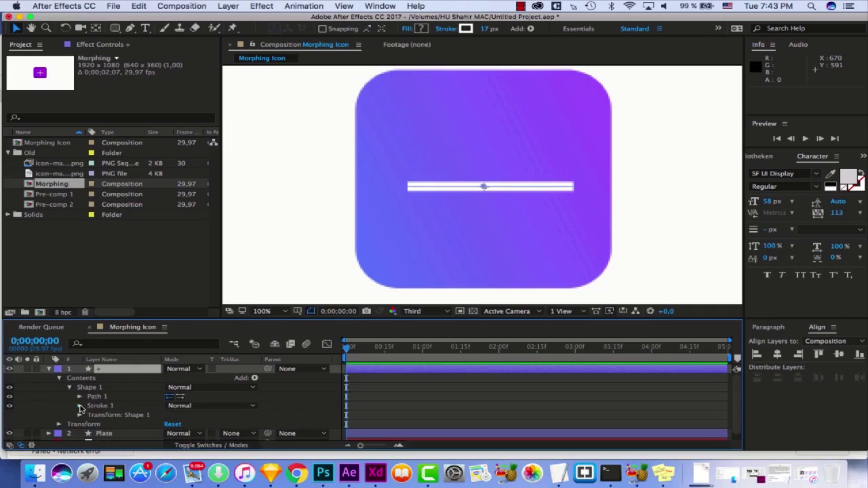
Set the line's stroke to Round Join and Round Cap
click(79, 405)
scroll(102, 407, down, 3)
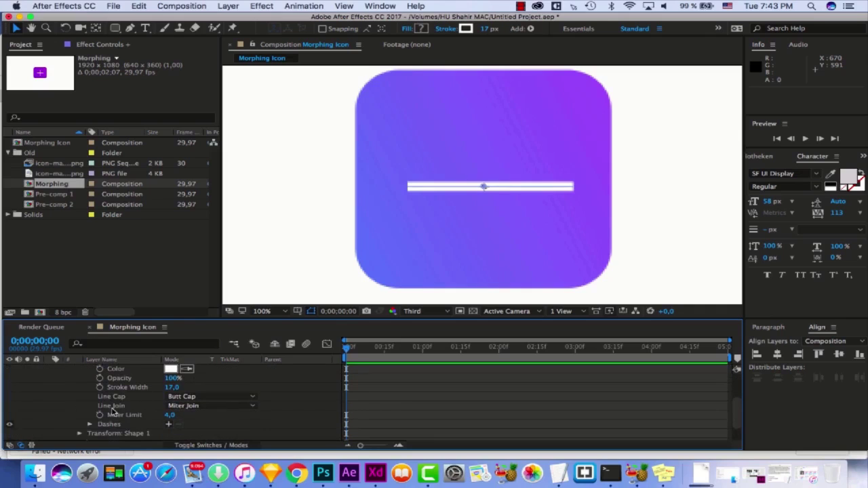
click(202, 406)
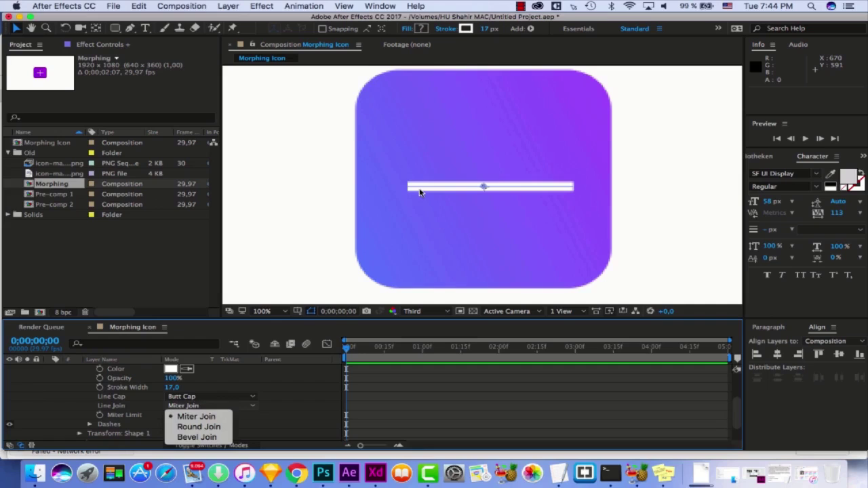
click(219, 430)
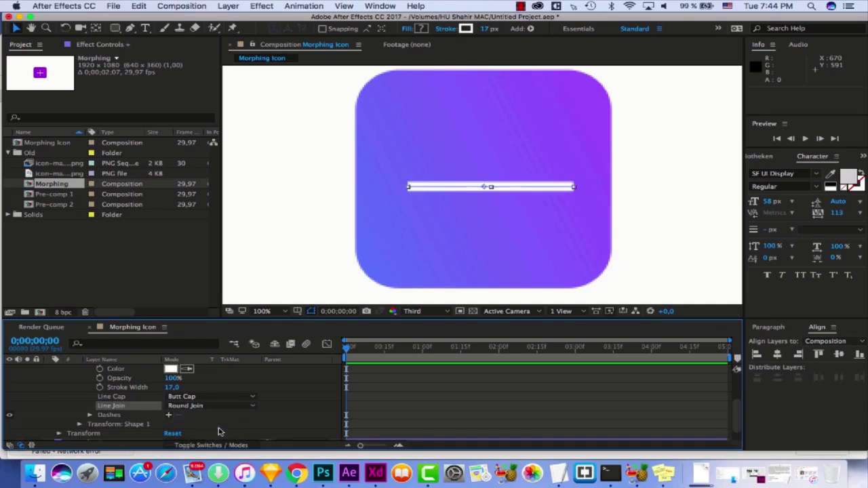
click(208, 398)
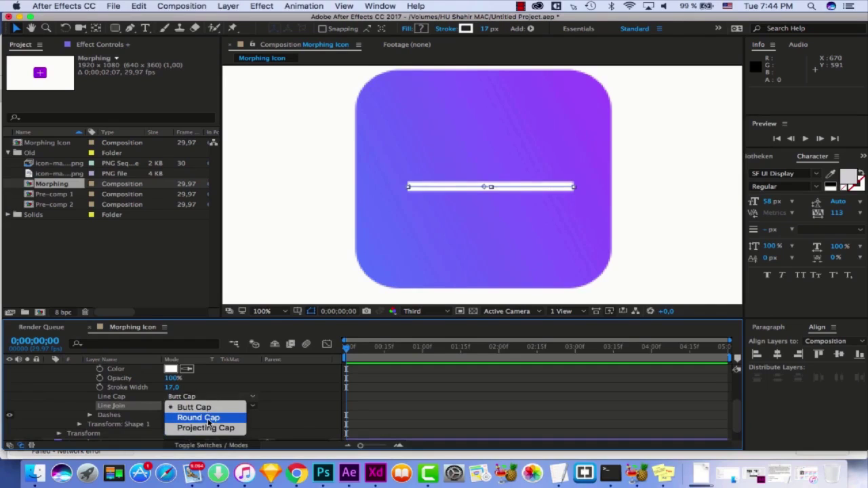
click(203, 418)
click(310, 410)
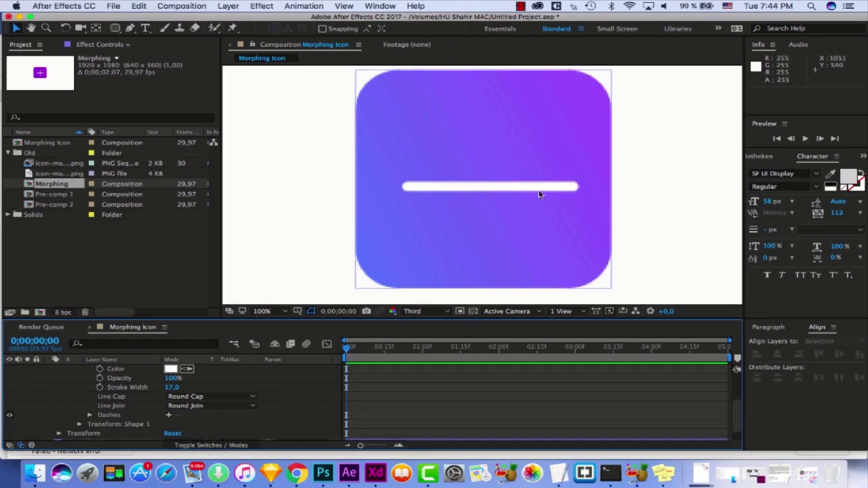
Collapse the Shape 1 group and duplicate it within the + layer
scroll(119, 395, up, 3)
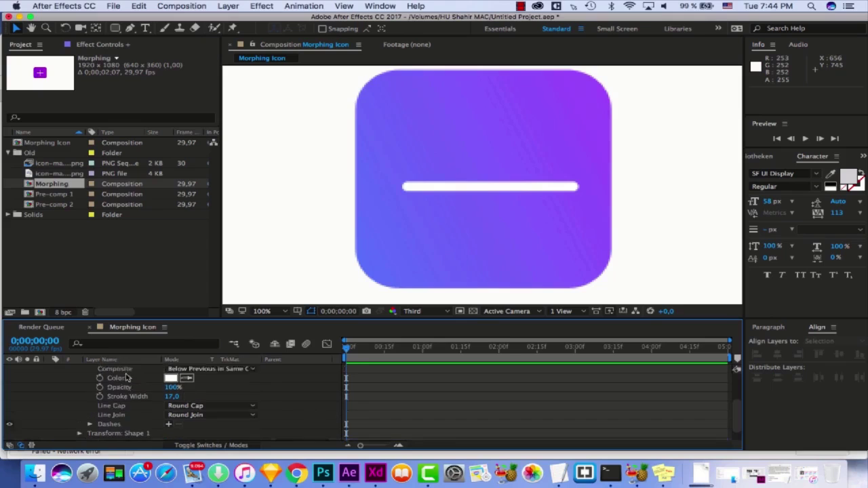
scroll(119, 394, up, 2)
click(92, 387)
click(69, 387)
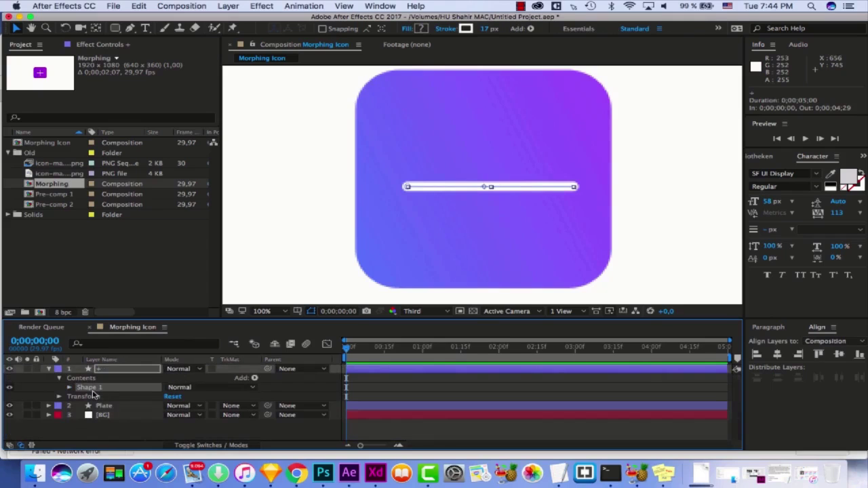
key(super+d)
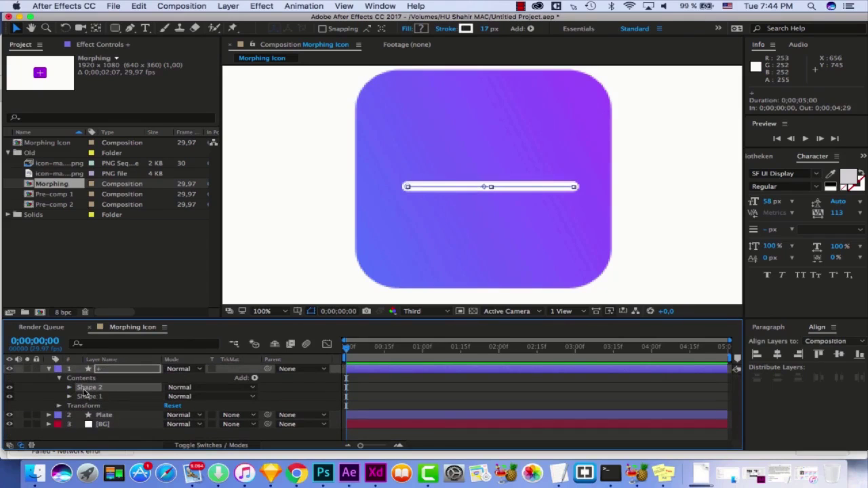
Rotate the duplicated line group by 90° to form the vertical bar of the plus
click(70, 387)
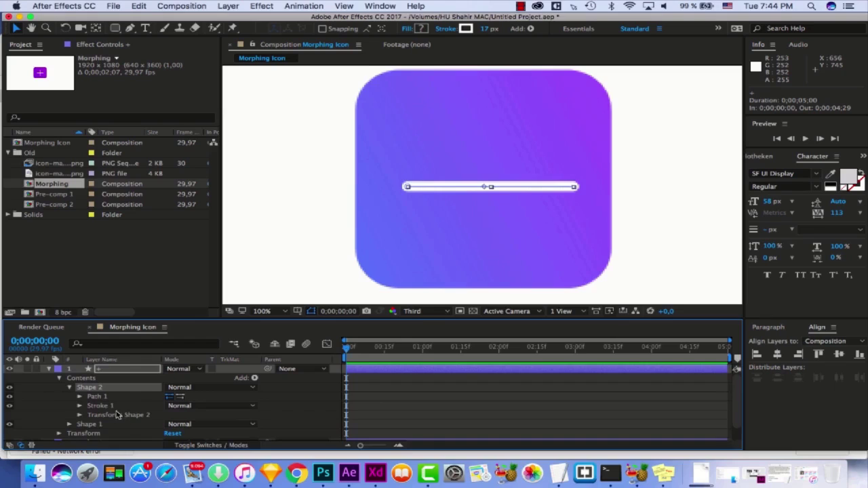
click(79, 415)
scroll(122, 430, down, 2)
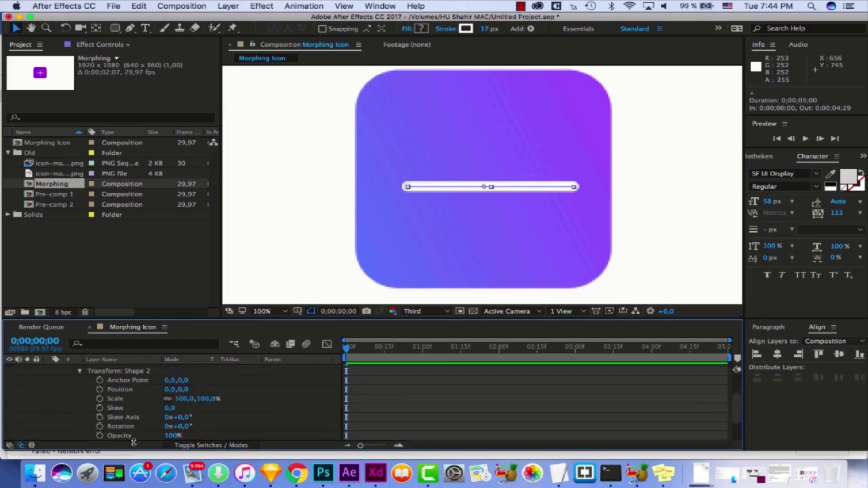
click(183, 426)
text(90)
key(Return)
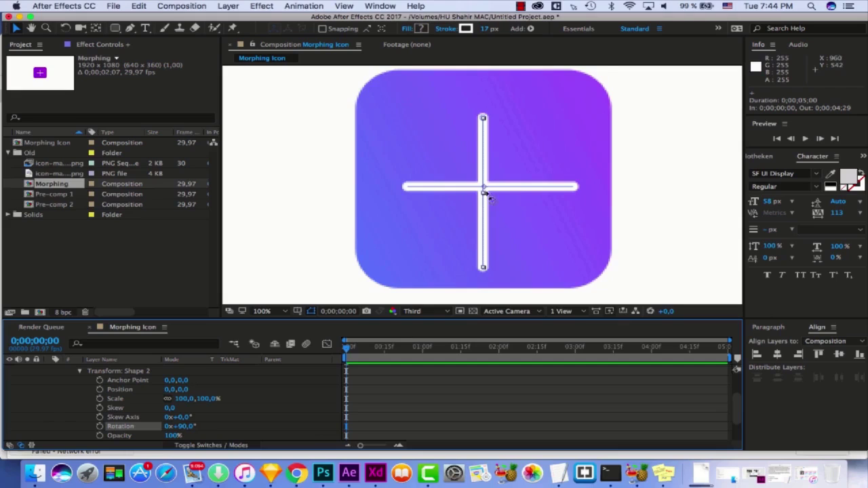
Nudge the vertical bar to position 10, -12 so that it crosses the horizontal bar at its centre
key(Right)
key(Right)
key(Up)
key(Up)
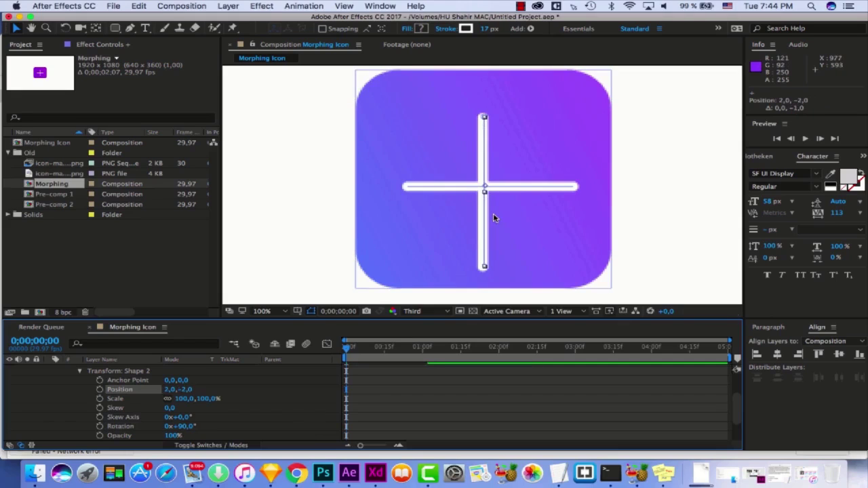
key(shift+Right)
key(shift+Right)
key(shift+Up)
key(shift+Up)
key(shift+Up)
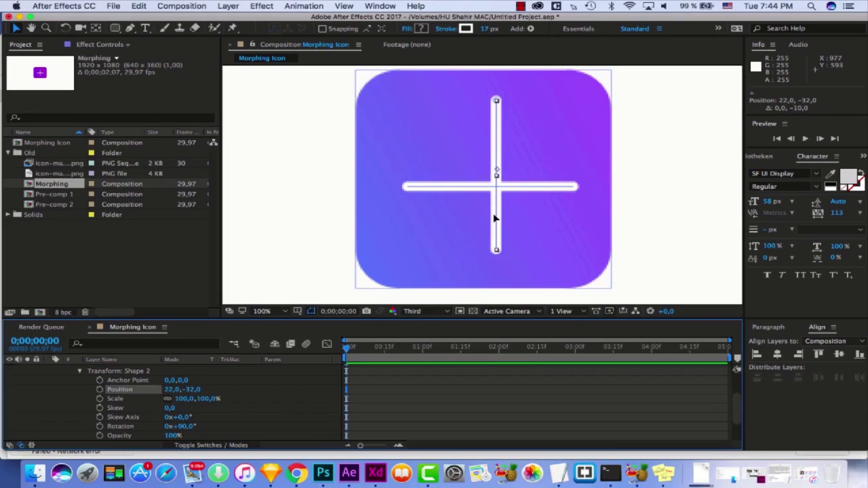
key(shift+Left)
key(Left)
key(Left)
key(shift+Down)
key(shift+Down)
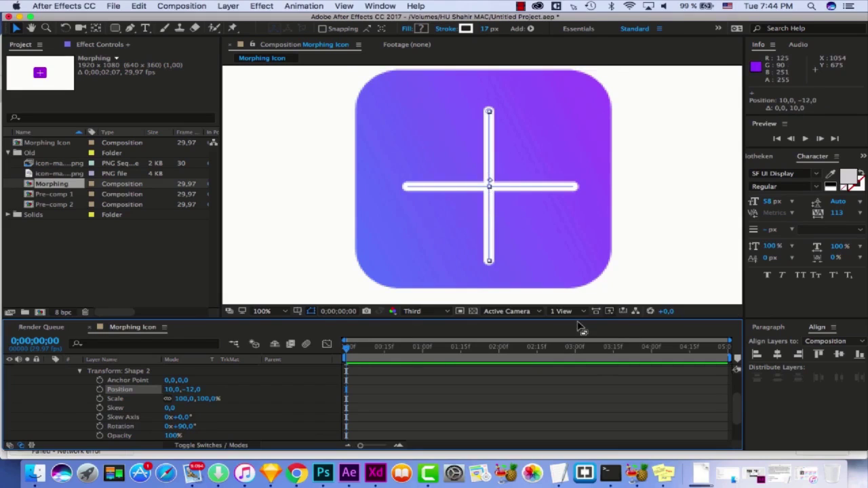
Collapse the Shape 2 group and nudge the horizontal bar, Shape 1, to position -1, -4
scroll(105, 405, up, 3)
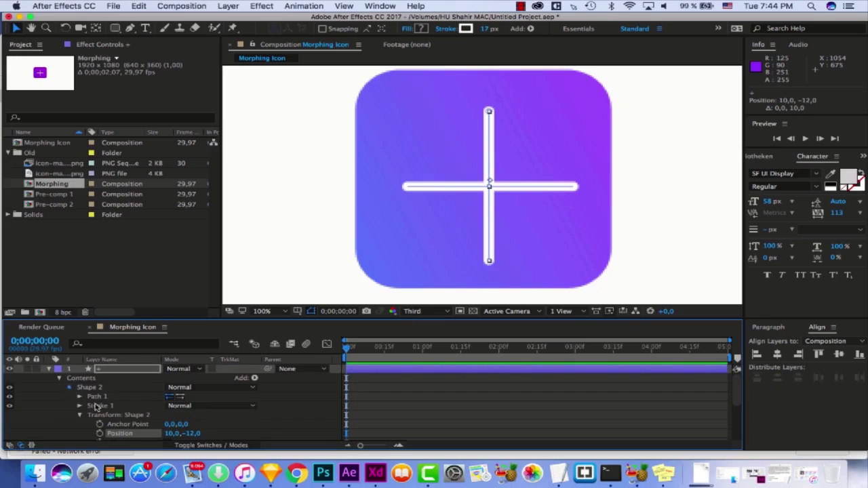
click(69, 387)
click(90, 396)
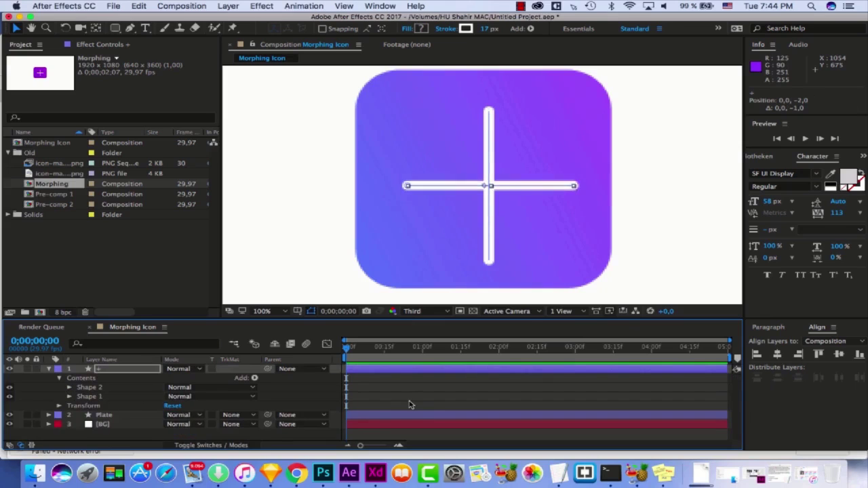
key(Up)
key(Up)
key(Left)
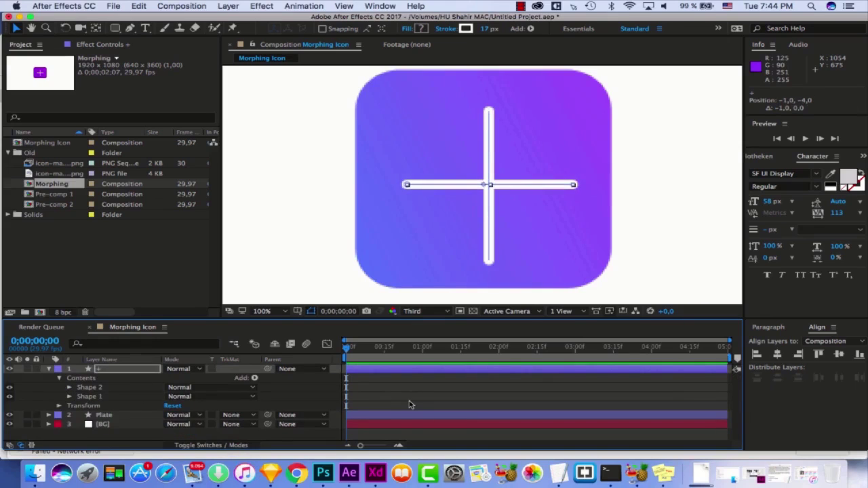
Nudge the vertical bar, Shape 2, to position 10, -16 so that it is centred on the horizontal bar
key(super+a)
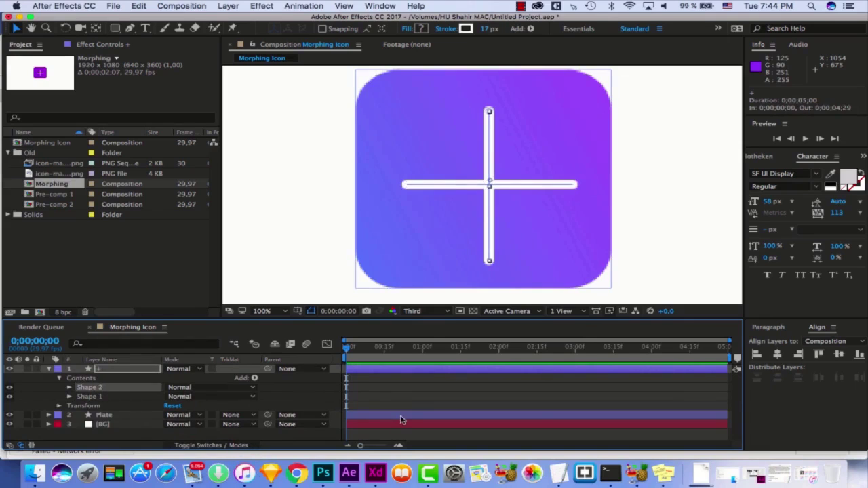
click(401, 417)
key(Up)
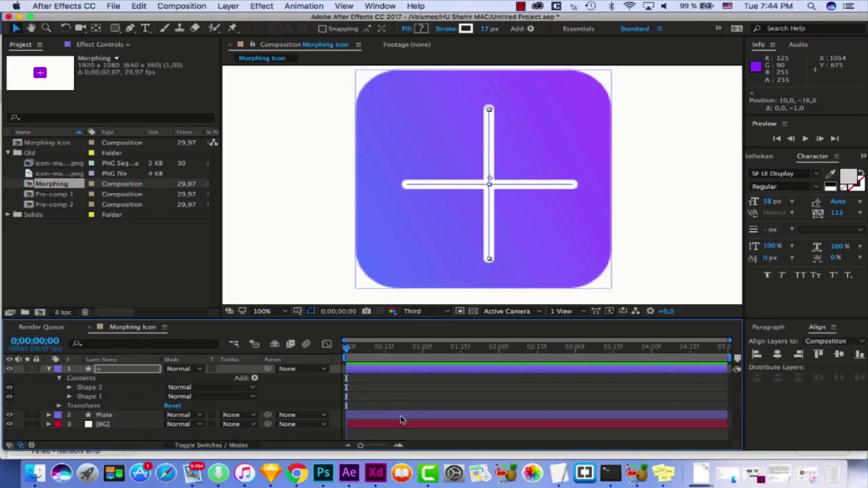
click(560, 401)
key(comma)
key(comma)
key(comma)
key(comma)
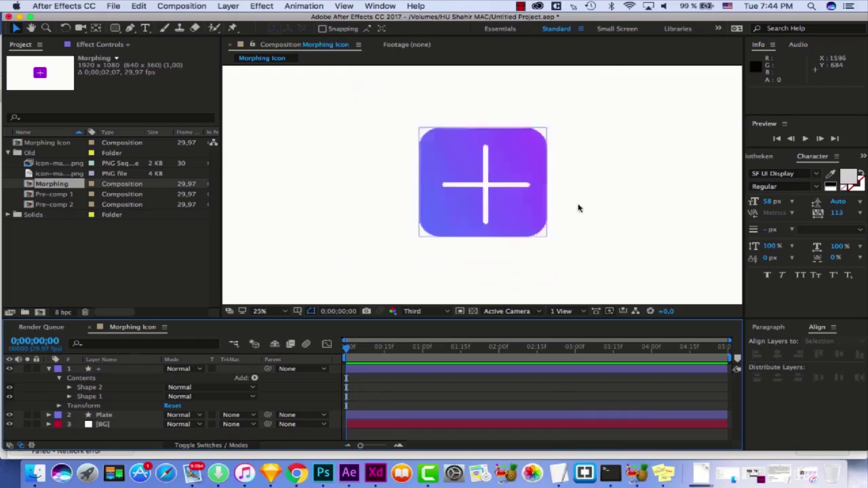
key(comma)
key(period)
key(period)
key(period)
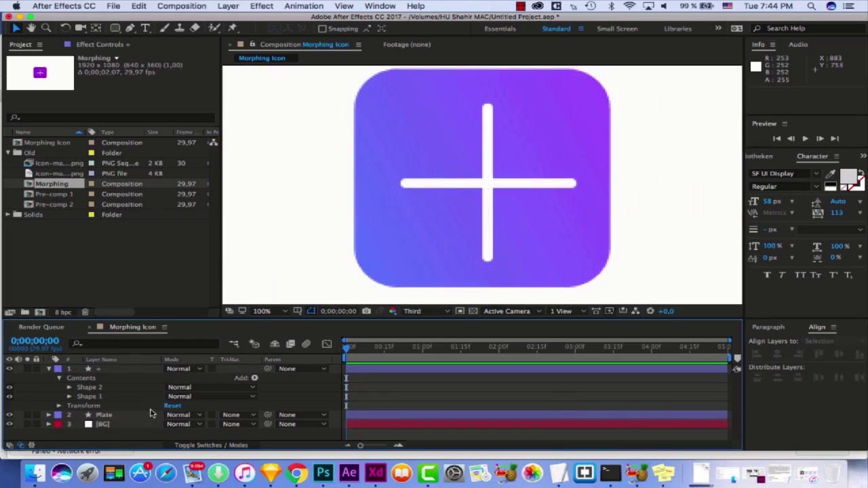
Scale the + layer to 81% in its Transform properties and collapse the layer
click(83, 405)
click(59, 405)
key(w)
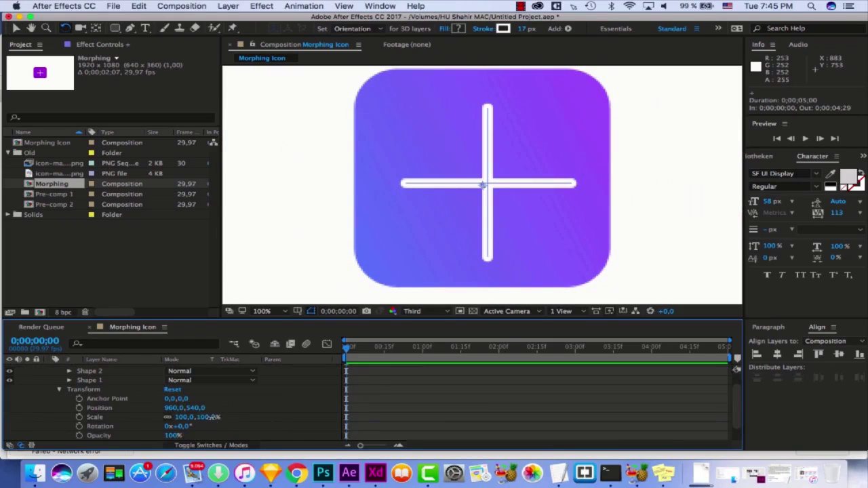
drag(213, 417, 202, 418)
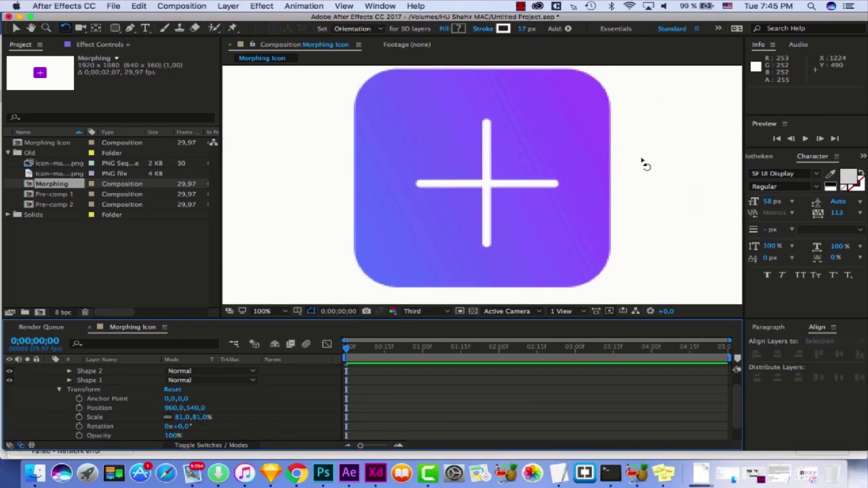
key(comma)
key(comma)
key(period)
key(period)
scroll(81, 398, up, 1)
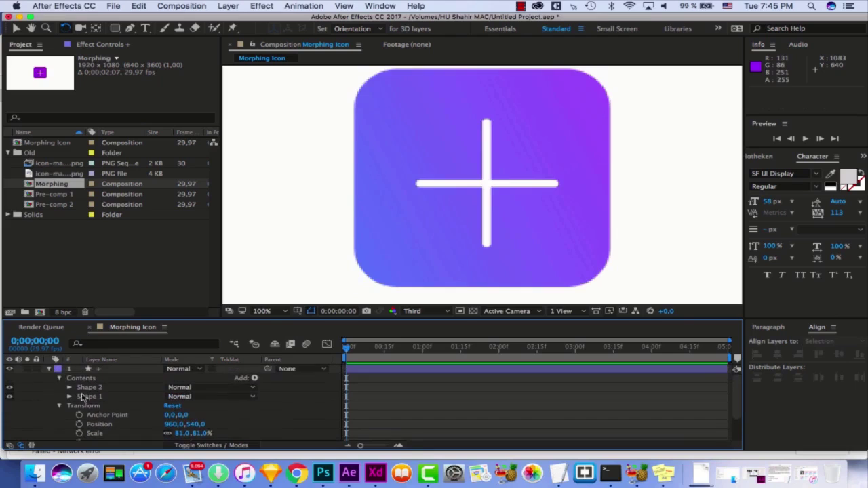
click(48, 368)
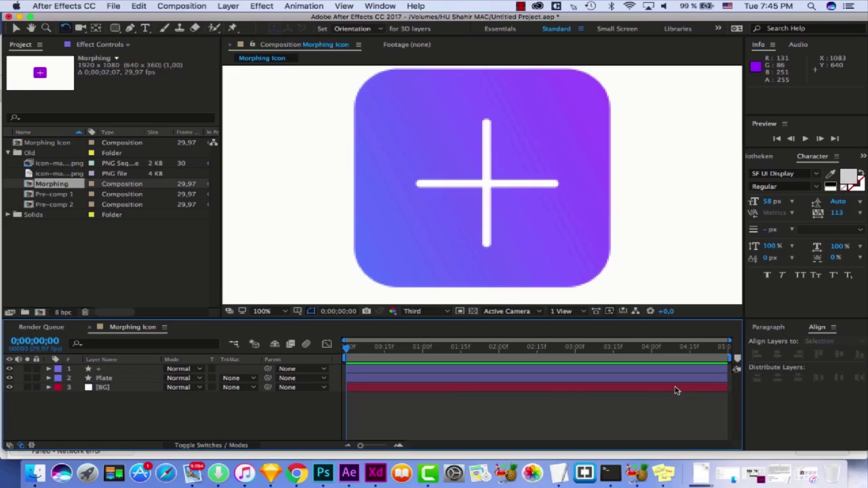
Move the + layer's anchor point to the intersection of the two bars using the Pan Behind tool
click(93, 379)
click(109, 370)
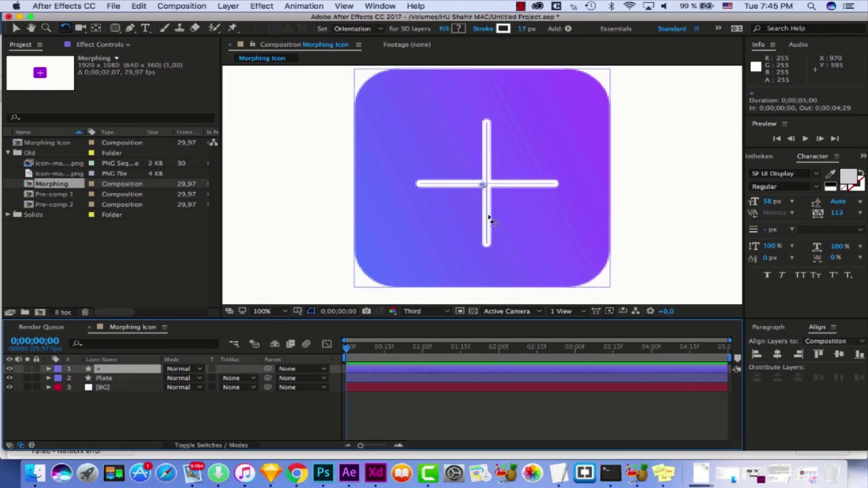
key(period)
key(period)
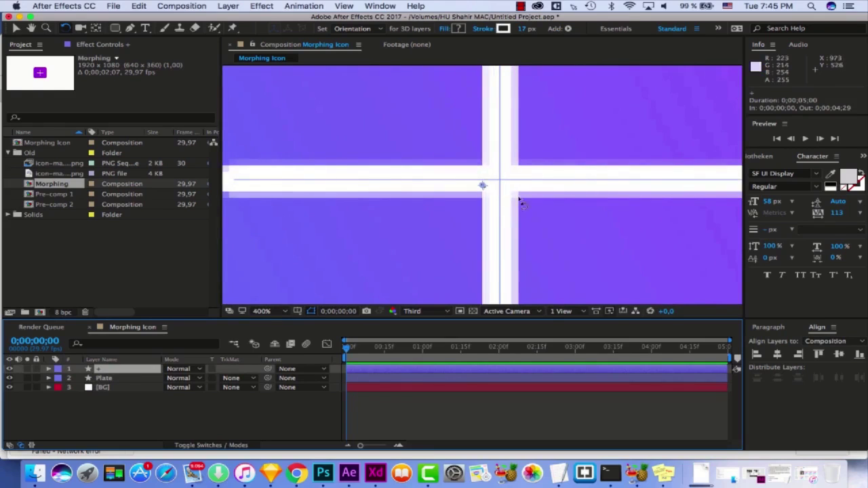
key(comma)
key(comma)
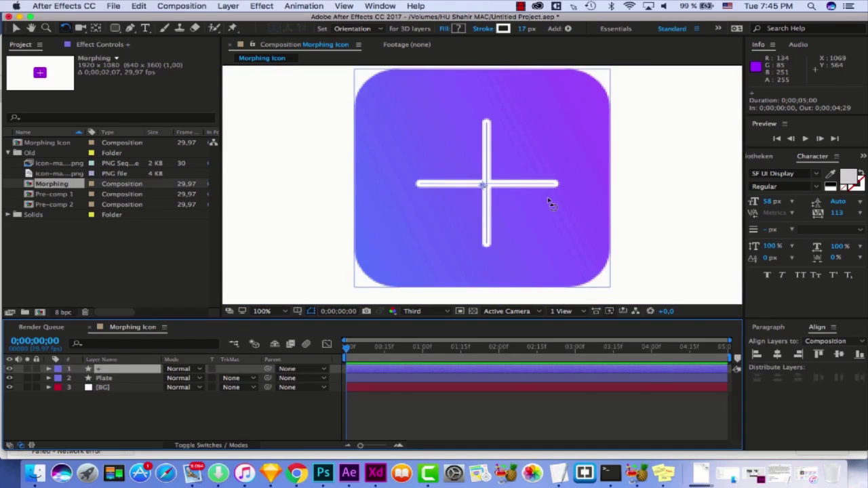
key(period)
key(period)
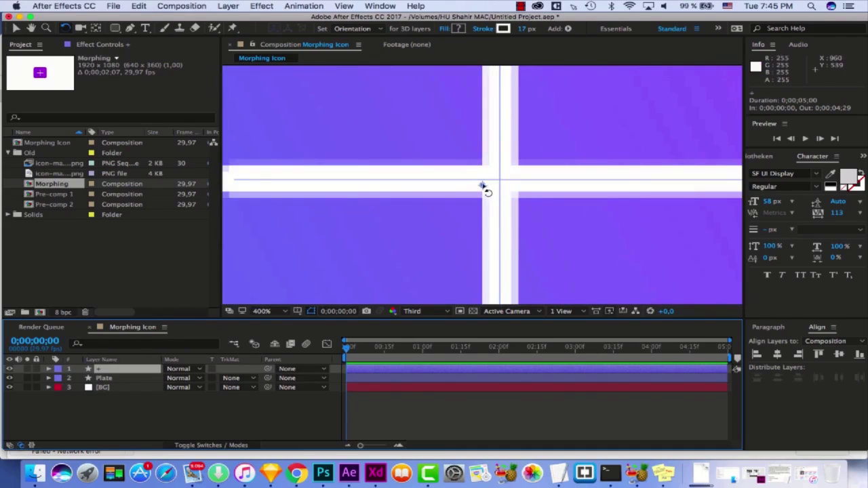
key(y)
drag(487, 195, 504, 190)
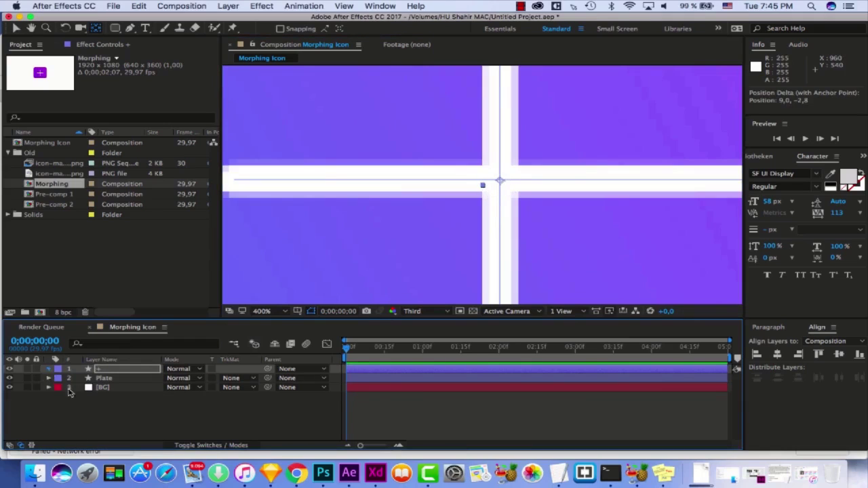
Move the anchor points of Shape 1 and Shape 2 to the centre where the bars cross
click(48, 368)
click(89, 397)
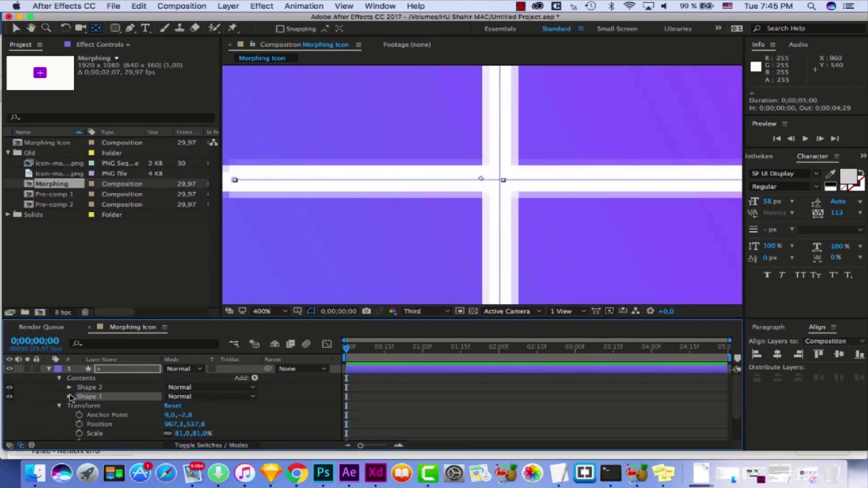
drag(490, 182, 499, 182)
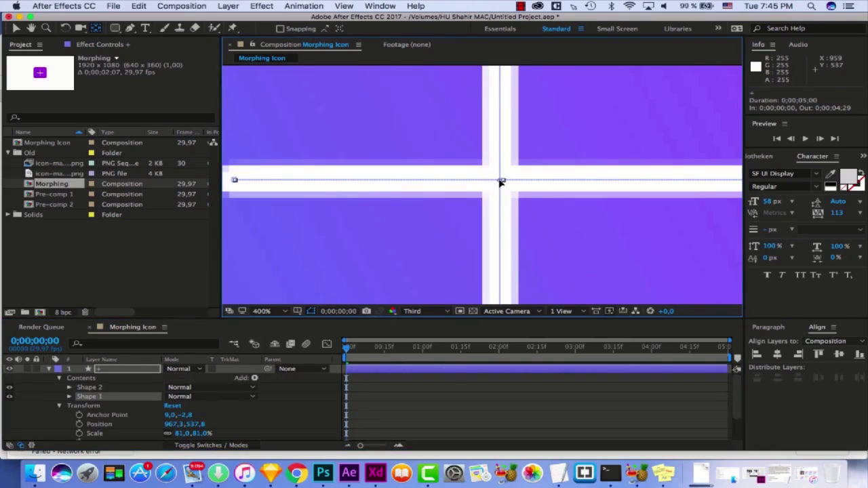
click(92, 388)
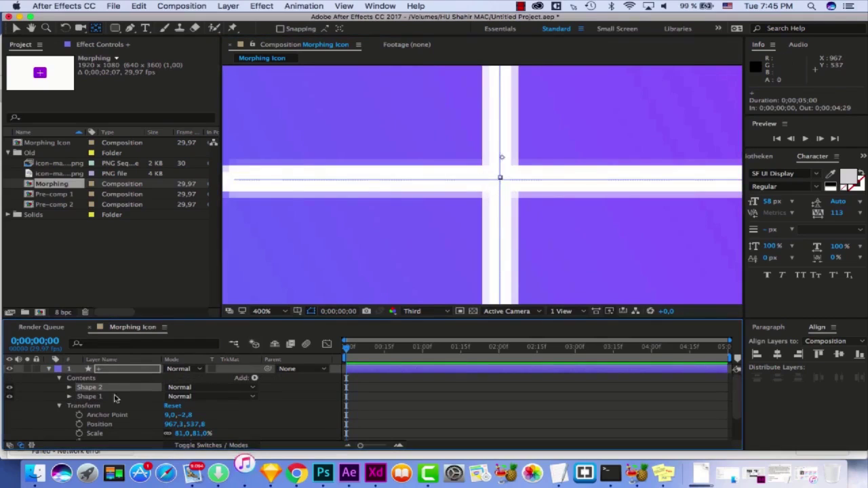
drag(503, 158, 499, 178)
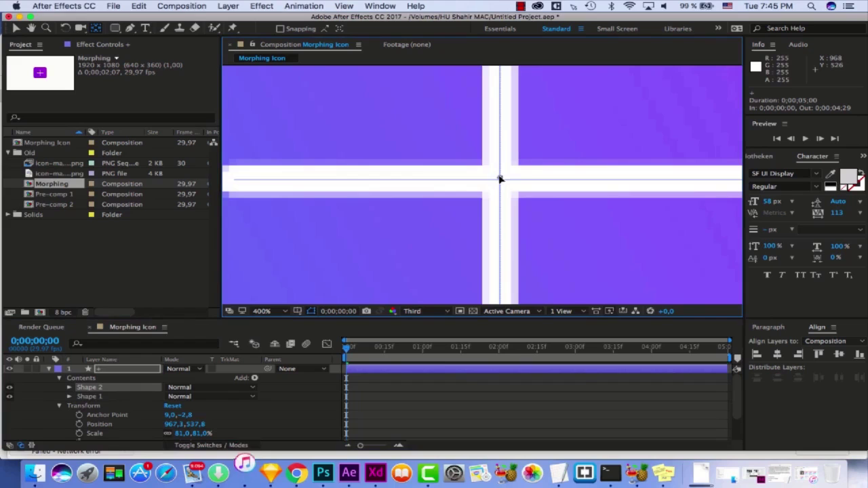
click(92, 397)
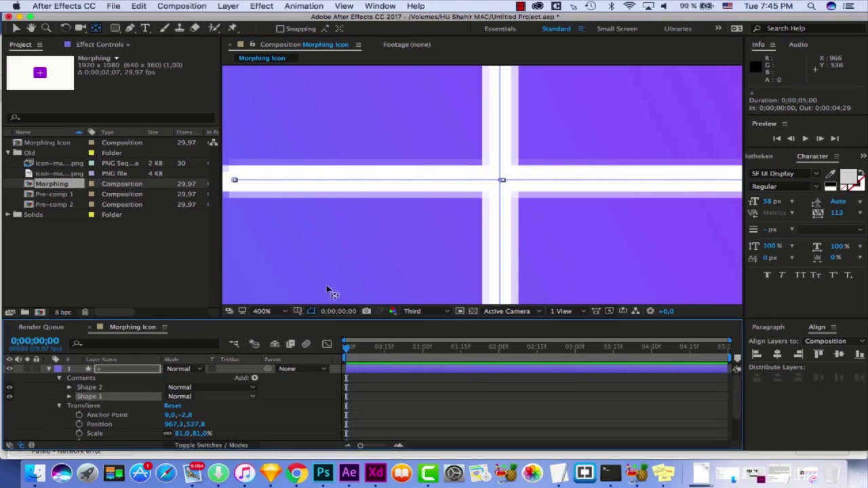
scroll(467, 207, down, 2)
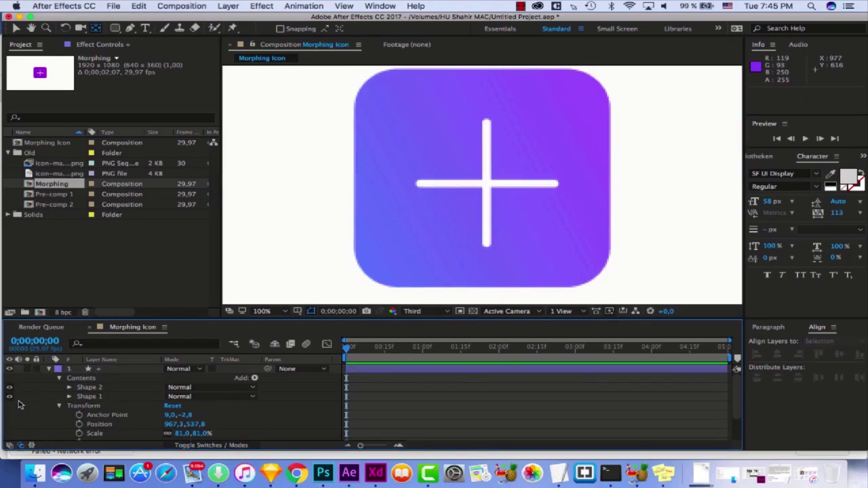
Expand the Transform properties of Shape 1 and Shape 2 and enlarge the timeline area to show them
click(59, 405)
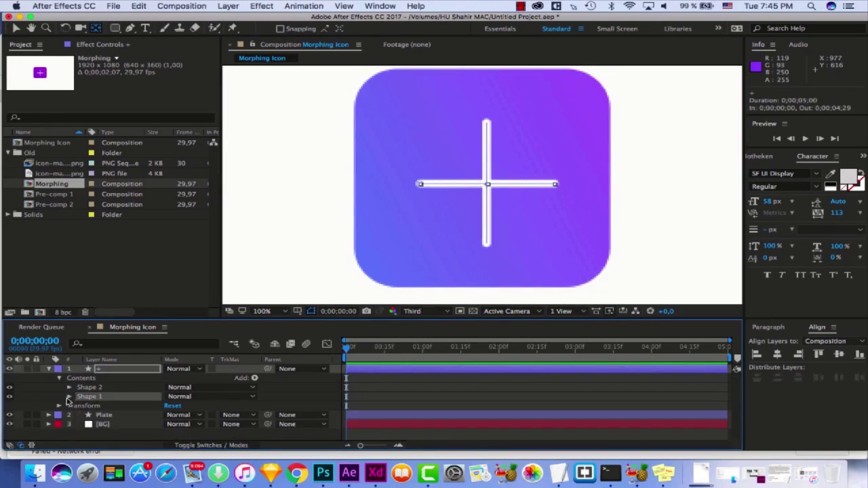
click(69, 396)
scroll(135, 400, down, 2)
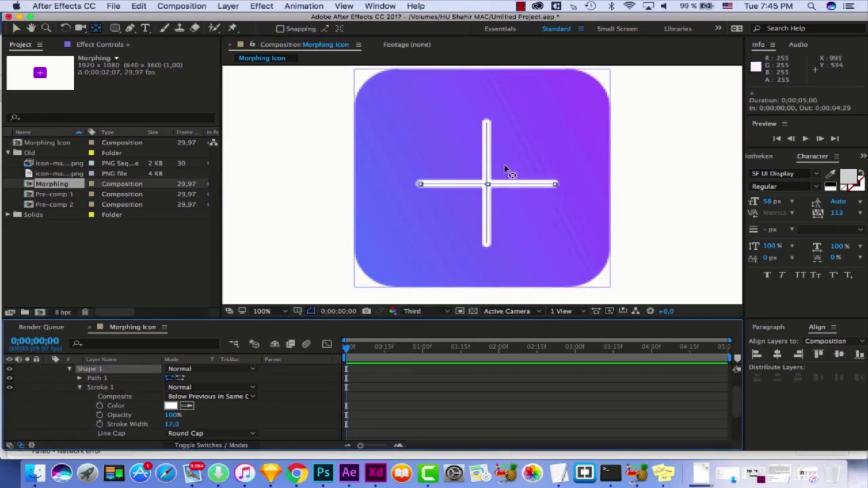
click(79, 387)
scroll(78, 403, up, 1)
click(78, 407)
scroll(77, 407, down, 2)
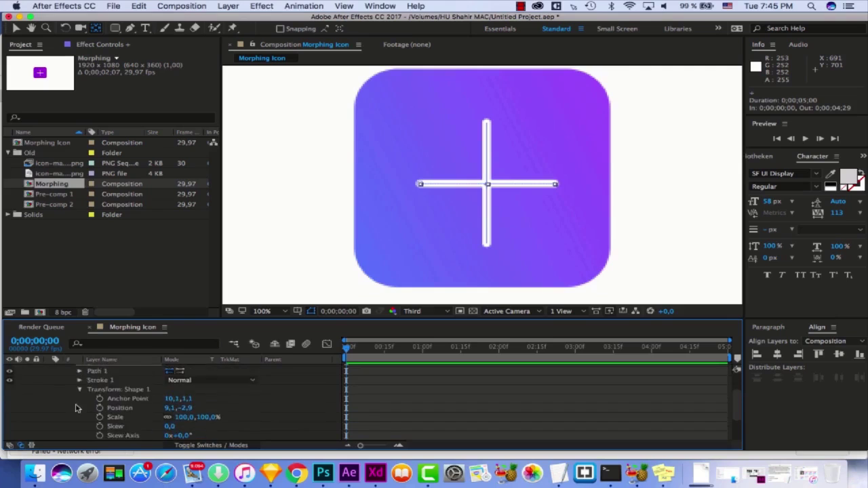
scroll(80, 397, up, 2)
click(69, 372)
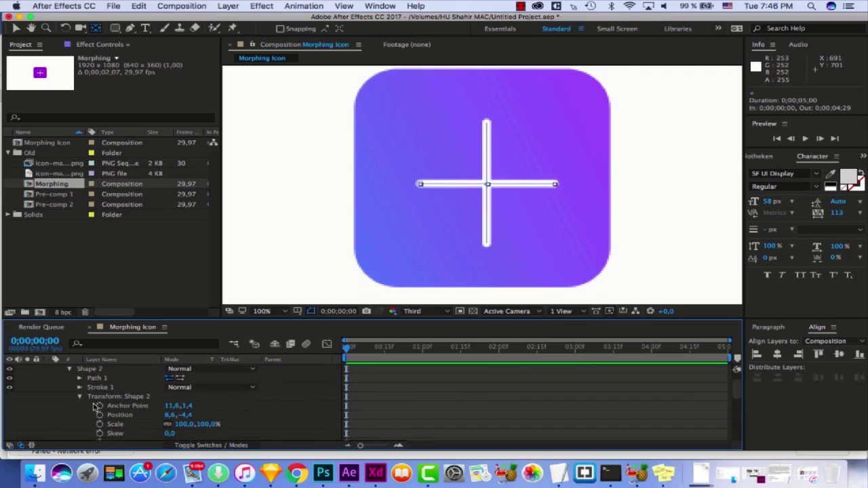
scroll(97, 406, down, 5)
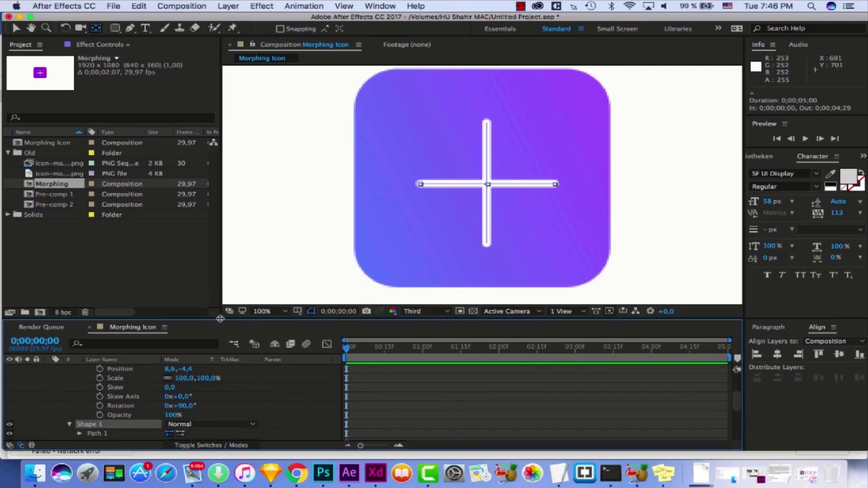
drag(221, 319, 232, 265)
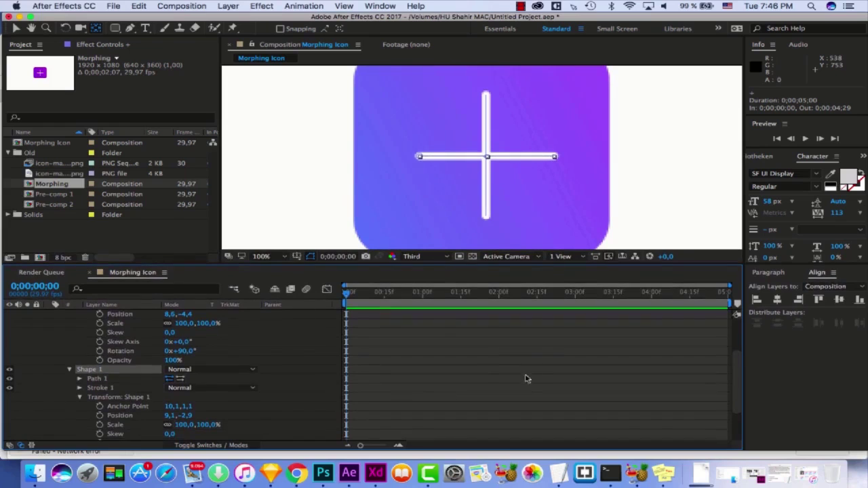
click(493, 364)
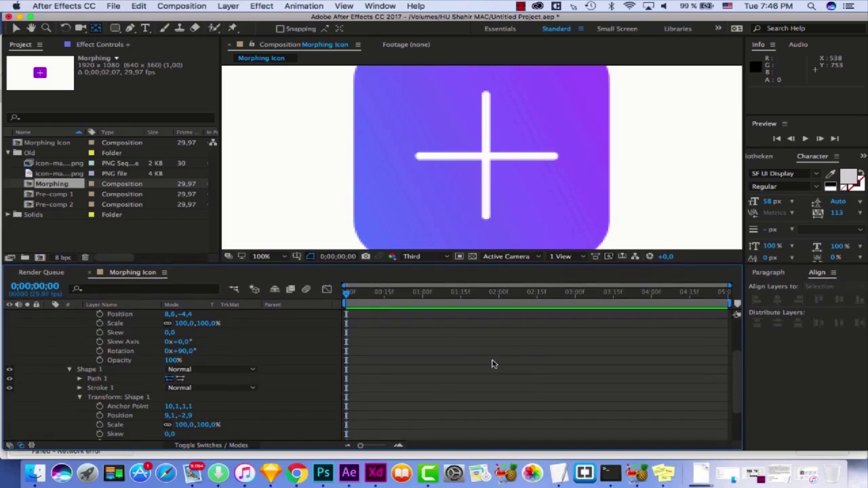
Add a rotation keyframe for the vertical bar, Shape 2, at 0;00;01;15
click(385, 305)
drag(386, 306, 461, 299)
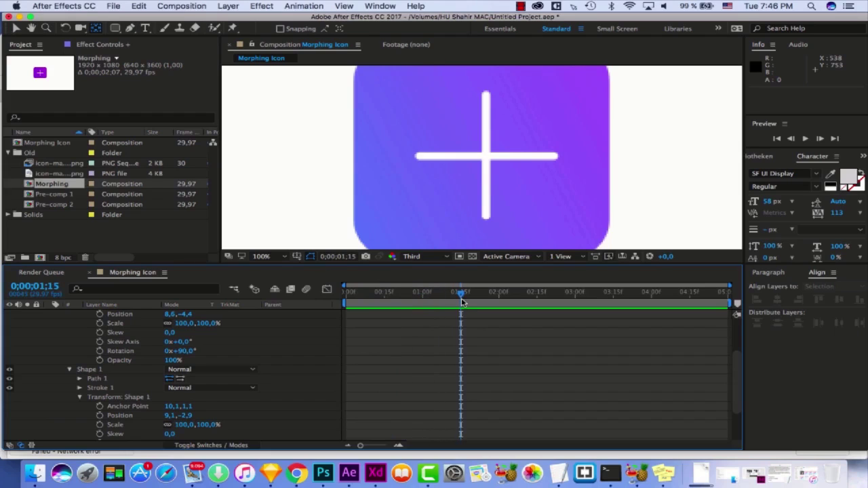
scroll(122, 397, up, 2)
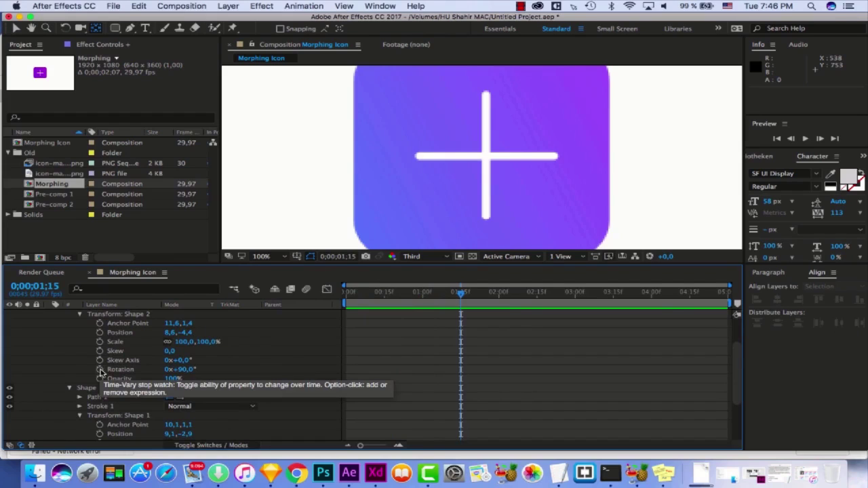
click(100, 370)
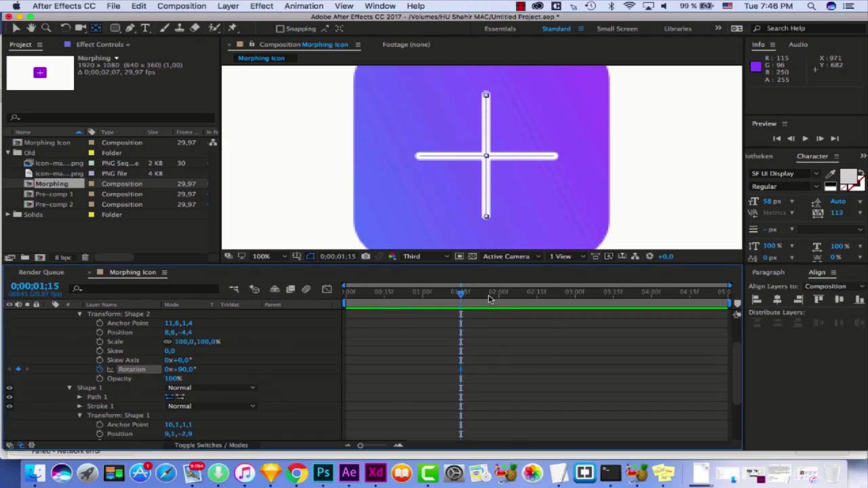
Set Shape 2's rotation to 306° at 0;00;02;00 and preview the bar's spin
drag(488, 296, 499, 299)
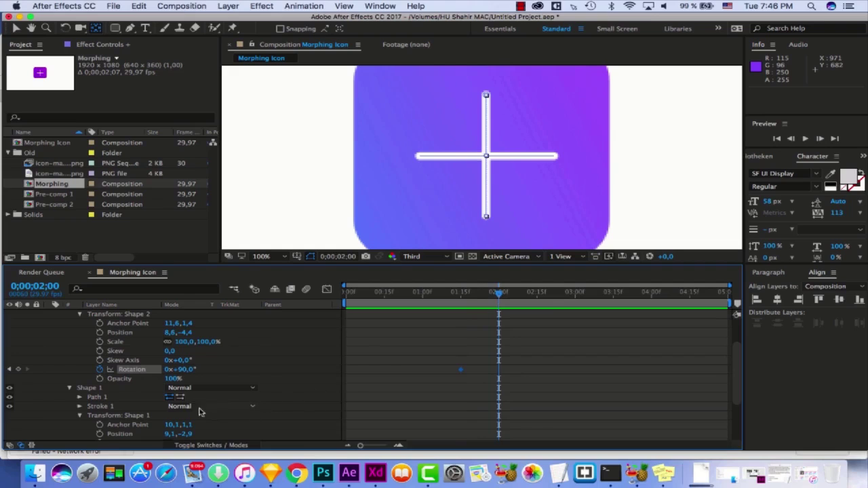
drag(188, 369, 294, 349)
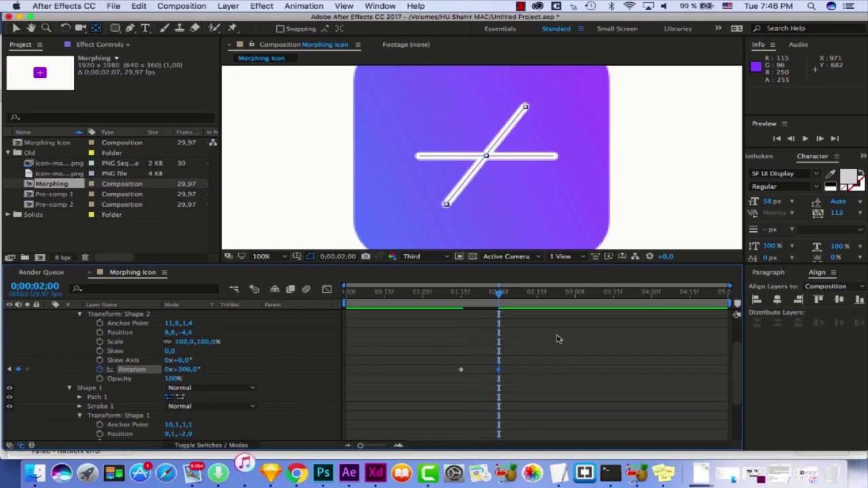
click(485, 303)
key(space)
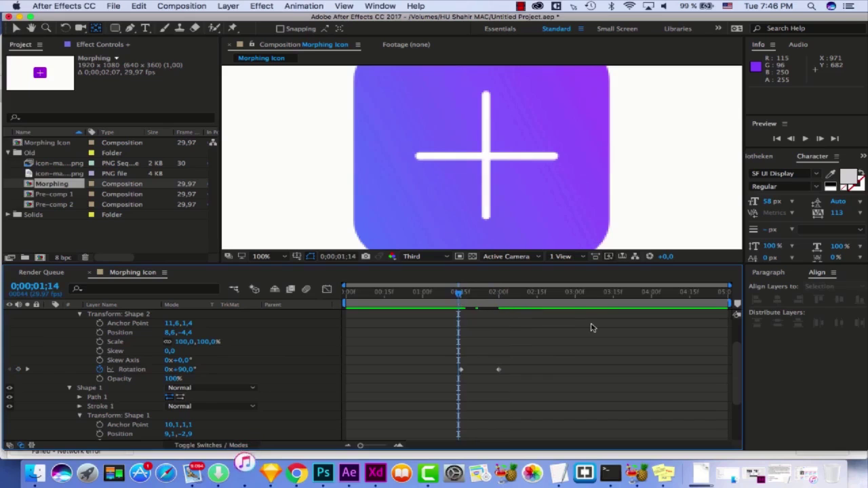
key(space)
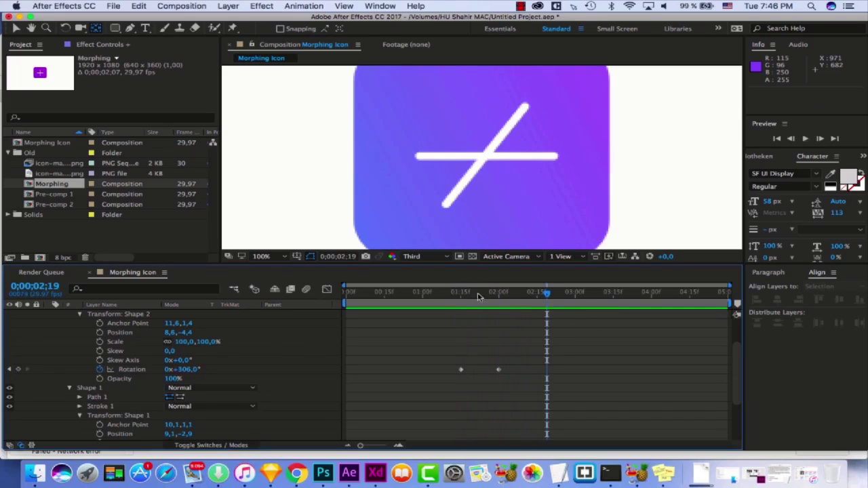
Apply Easy Ease to both rotation keyframes of the vertical bar, Shape 2, and preview the motion
drag(524, 370, 461, 371)
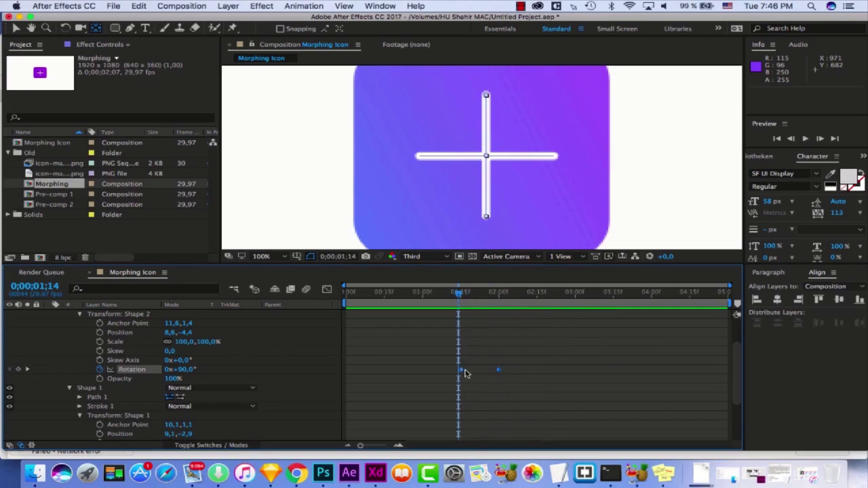
right_click(461, 372)
mouse_move(547, 452)
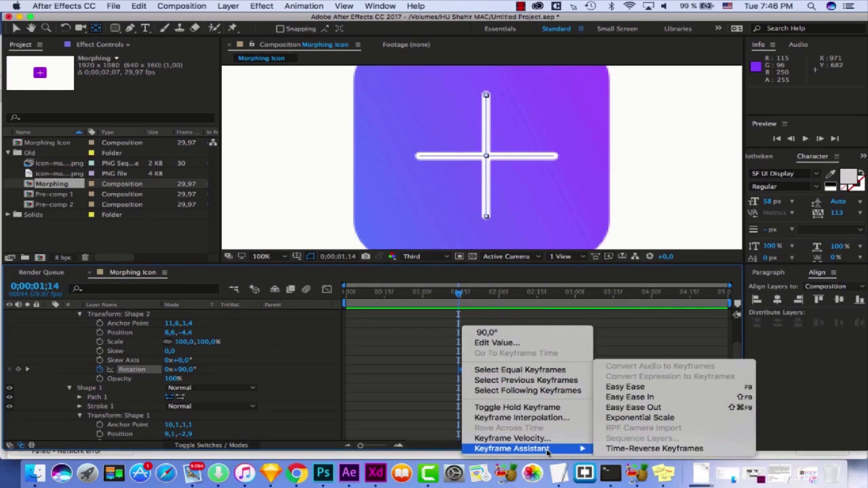
click(661, 386)
key(space)
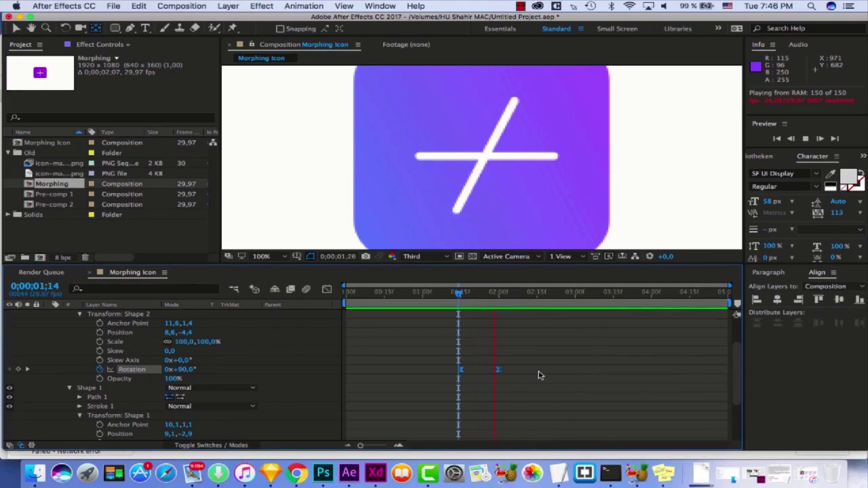
Add a rotation keyframe for the horizontal bar, Shape 1, at 0;00;01;15
click(440, 293)
drag(453, 302, 460, 304)
scroll(112, 416, down, 3)
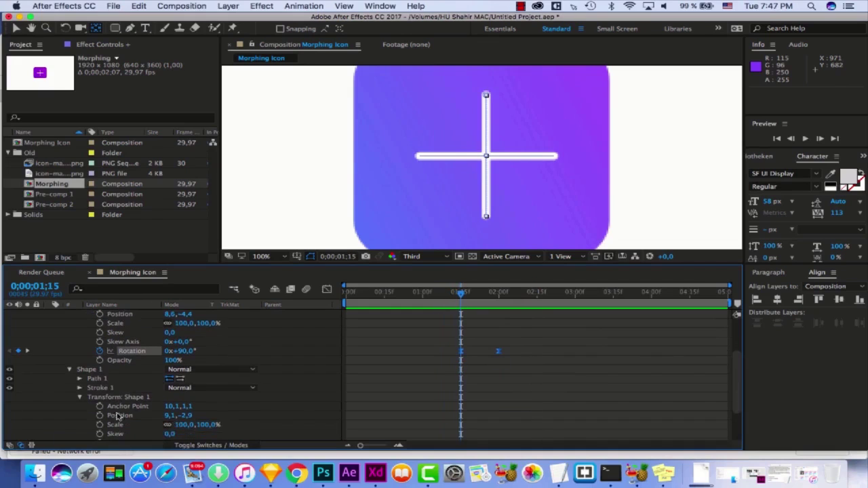
click(100, 433)
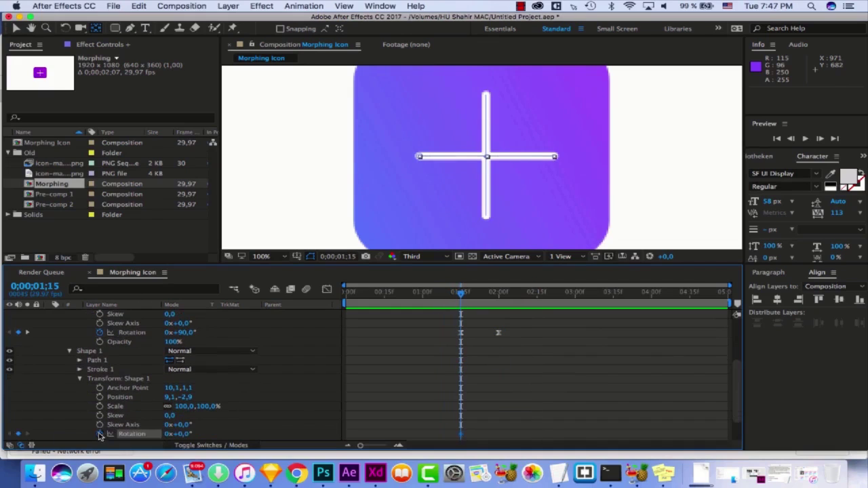
Set Shape 1's rotation to -132° at 0;00;02;00 so the two bars form an X
click(27, 334)
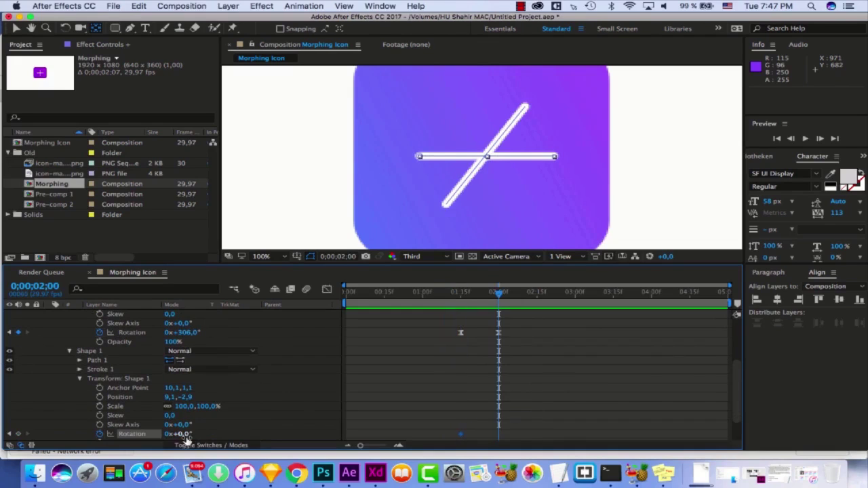
drag(183, 434, 98, 434)
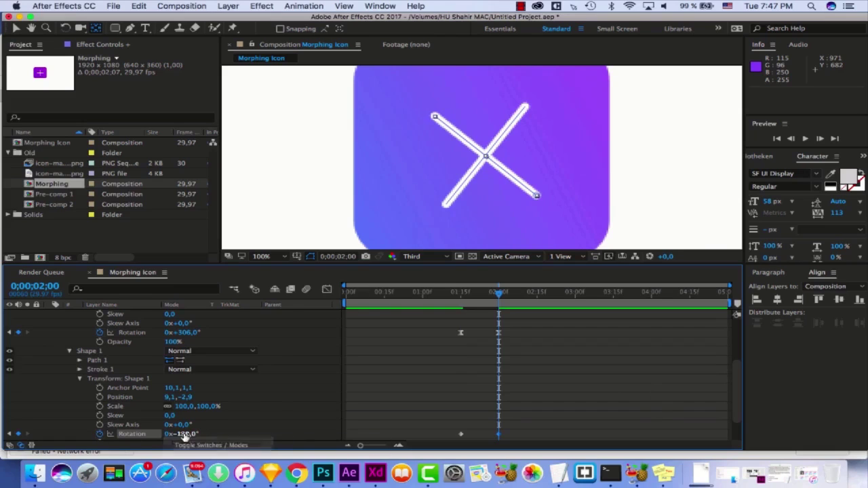
drag(185, 438, 190, 434)
click(631, 428)
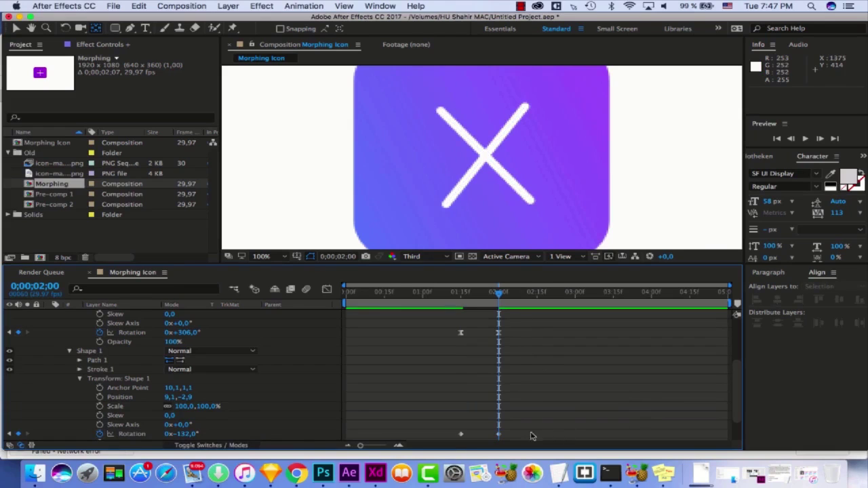
Apply Easy Ease to Shape 1's rotation keyframes and preview both bars spinning from about 0;00;01;13
click(460, 434)
right_click(461, 435)
mouse_move(521, 448)
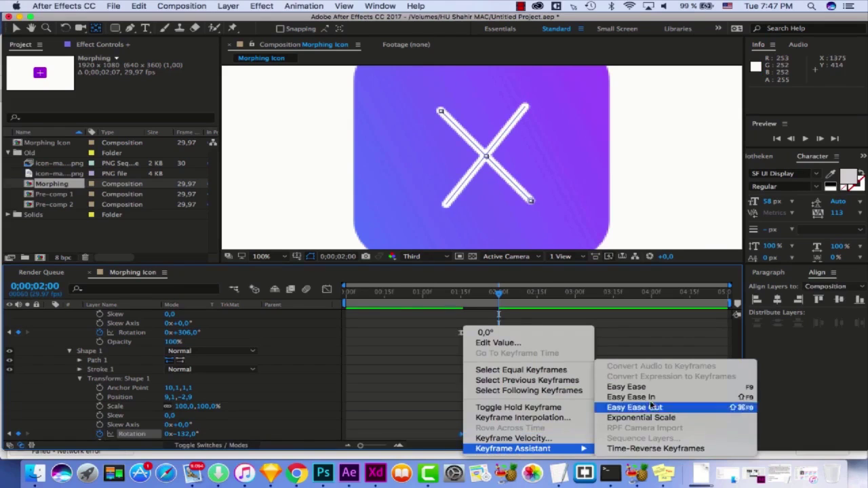
click(626, 387)
click(456, 306)
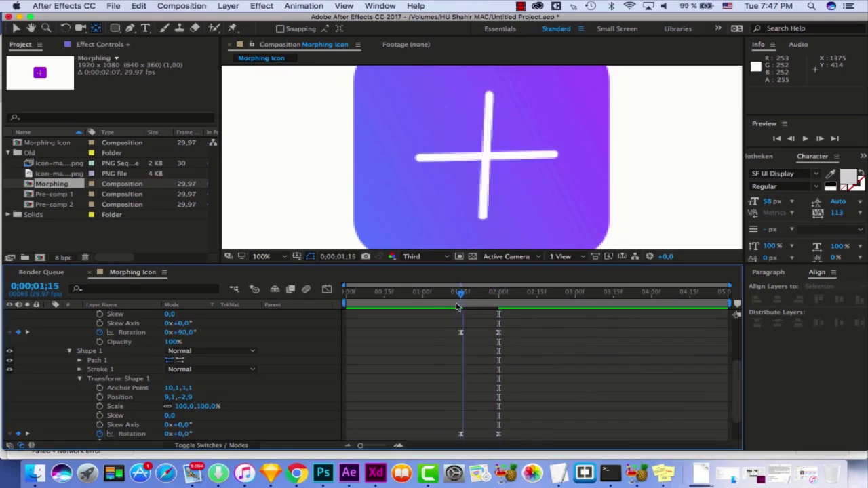
drag(456, 307, 455, 306)
scroll(574, 367, down, 1)
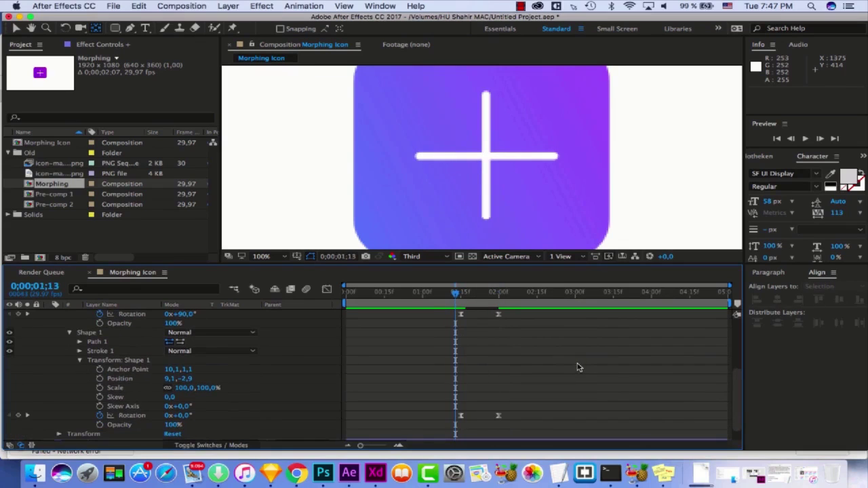
key(space)
click(461, 303)
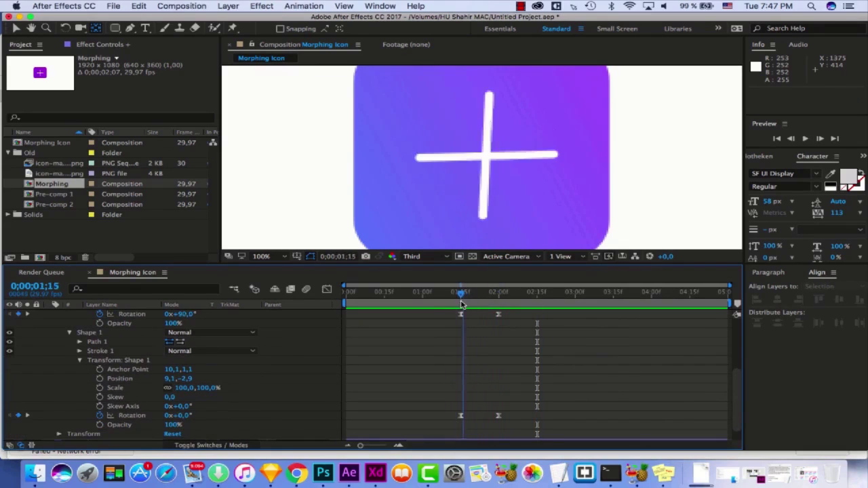
Delete Shape 2's rotation keyframe at 0;00;02;00
scroll(521, 334, up, 1)
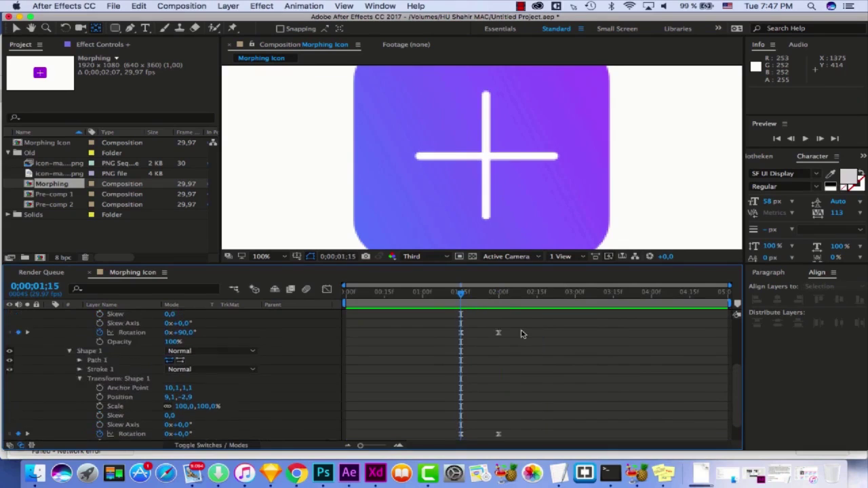
scroll(521, 333, up, 1)
click(499, 360)
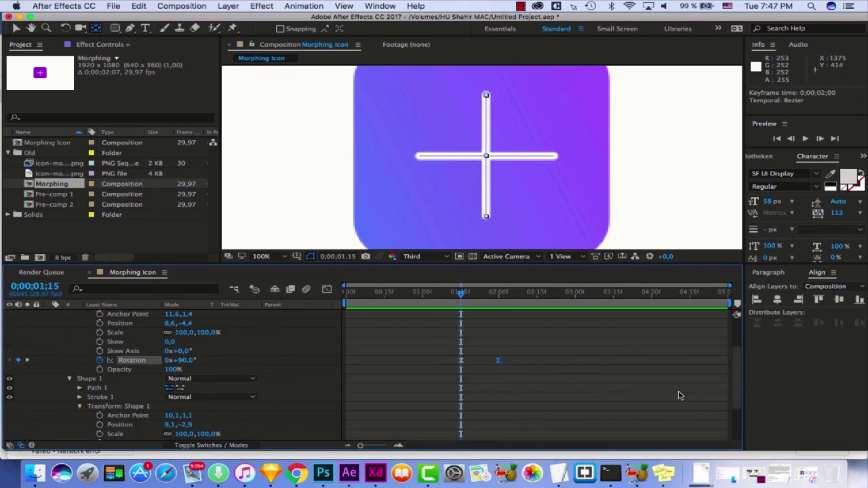
key(Delete)
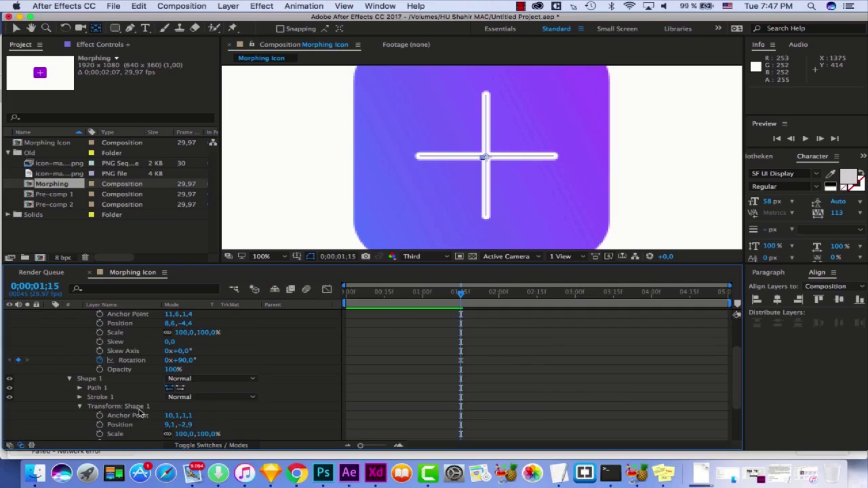
Set Shape 2's rotation to -52° at 0;00;02;00 and preview both bars turning into the X
scroll(497, 425, down, 2)
key(k)
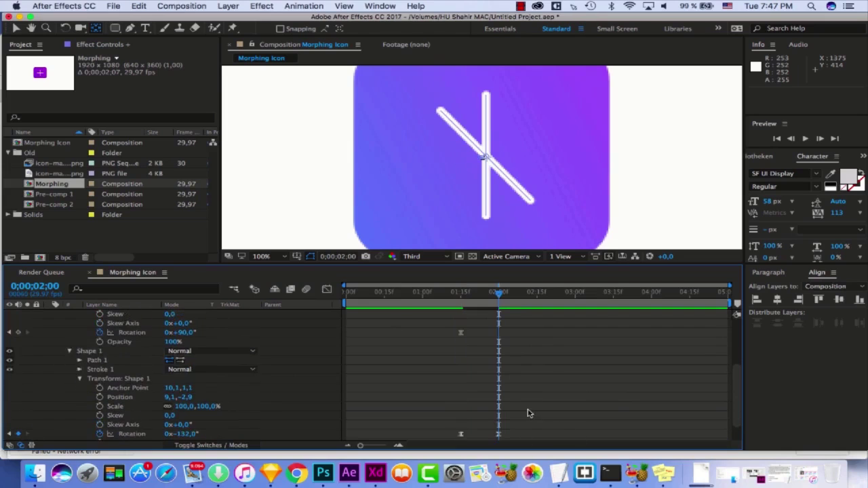
scroll(527, 411, up, 2)
drag(183, 359, 95, 359)
drag(460, 360, 455, 360)
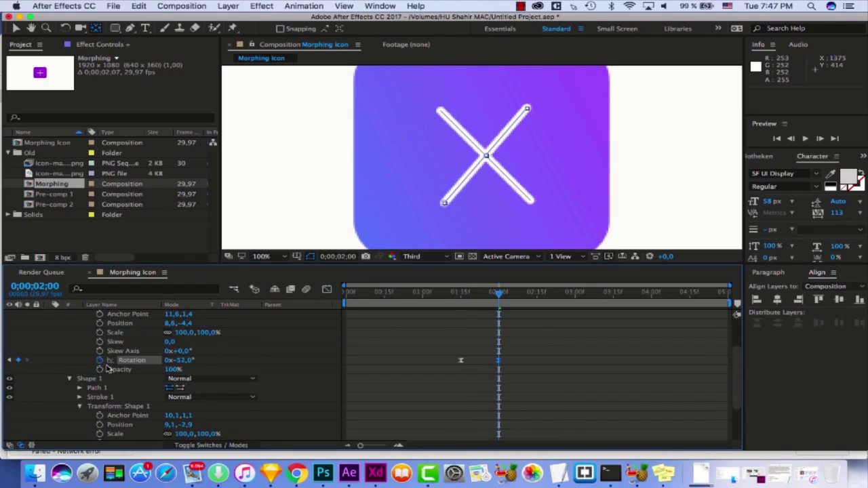
key(space)
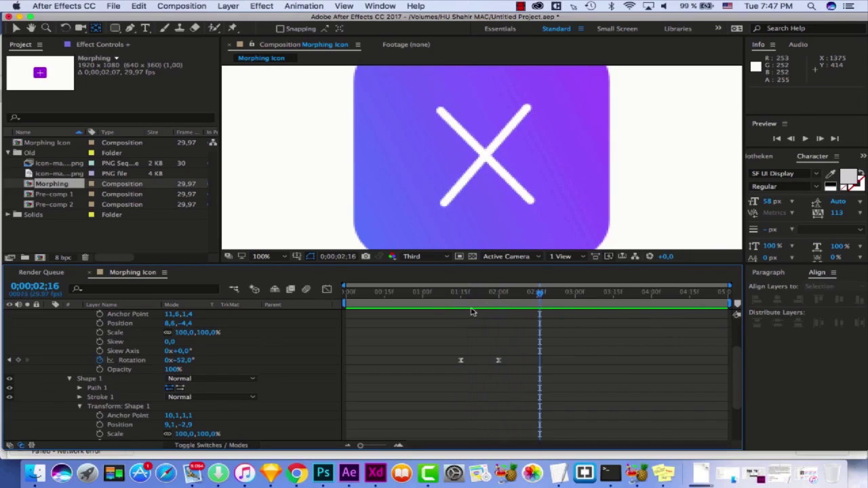
drag(473, 311, 459, 313)
key(space)
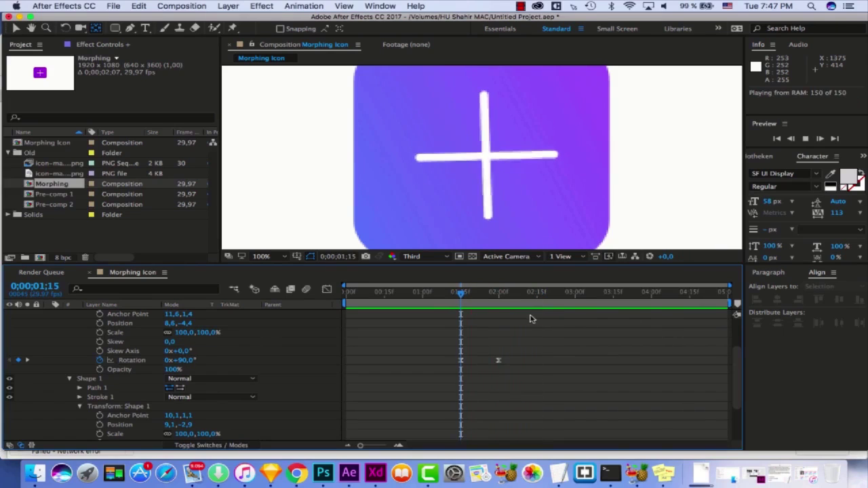
key(space)
click(482, 308)
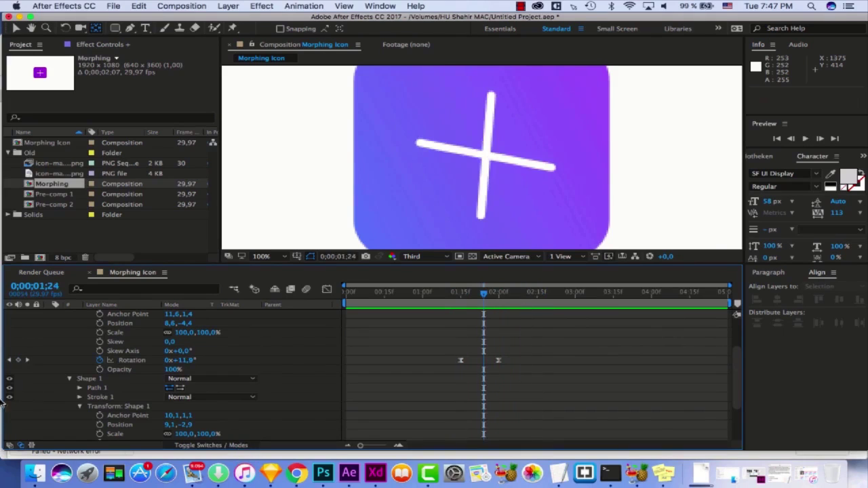
Try a rotation of -231° for Shape 2 at 0;00;02;00
click(27, 360)
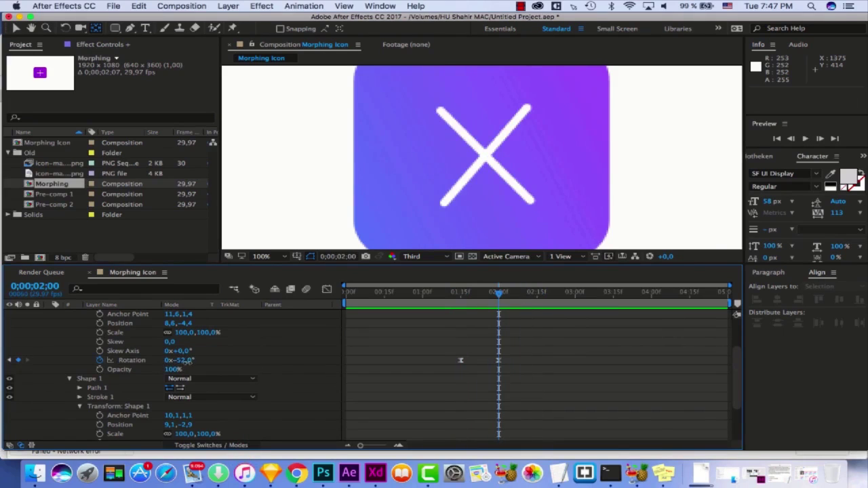
drag(186, 361, 141, 367)
drag(102, 369, 88, 375)
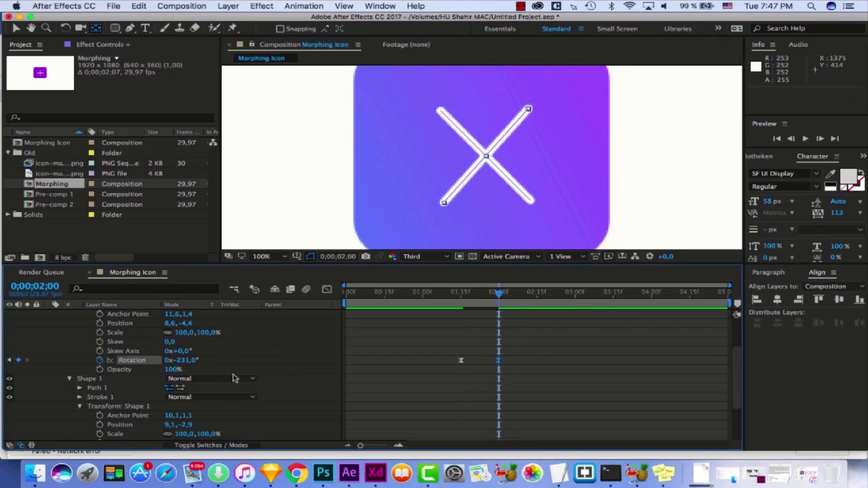
Try a different rotation for Shape 1 at 0;00;02;00, then undo the recent rotation changes
scroll(415, 383, down, 5)
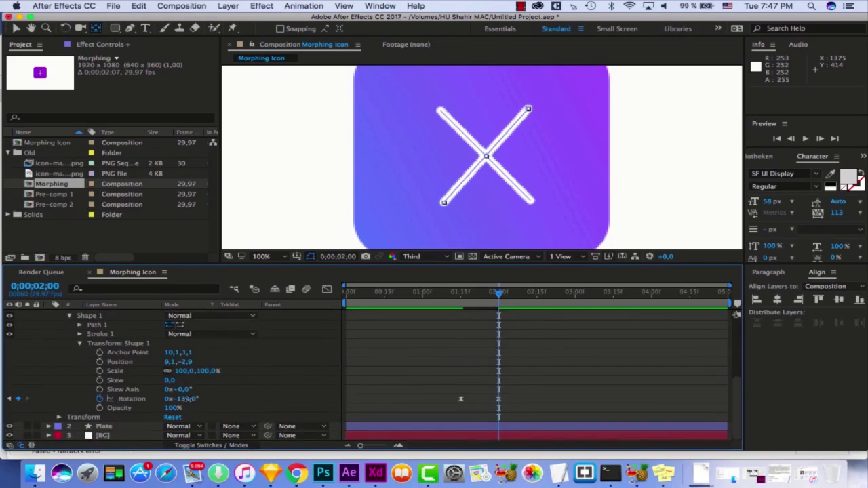
drag(180, 399, 272, 381)
key(space)
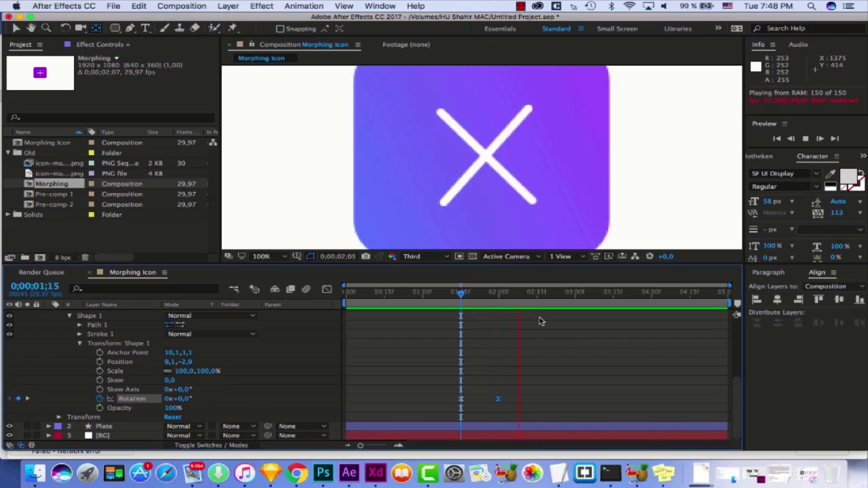
key(space)
key(ctrl+z)
Preview the rotation of both bars from just before the 0;00;01;15 keyframes
key(j)
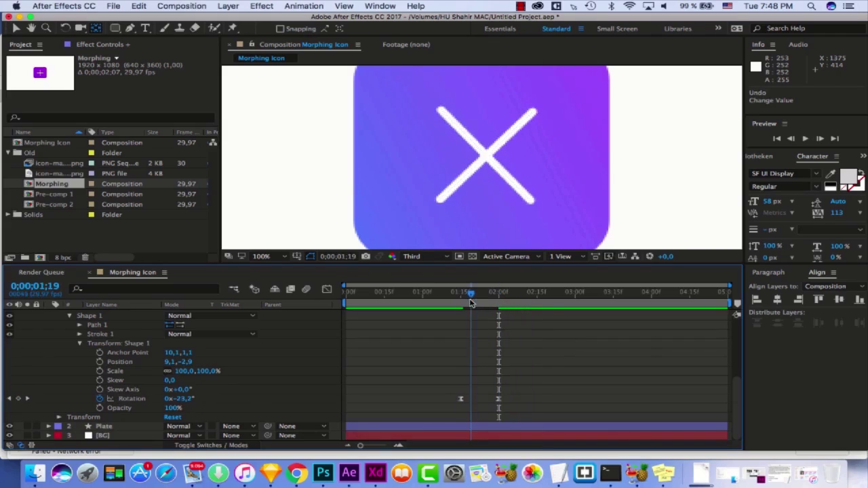
click(475, 299)
click(458, 305)
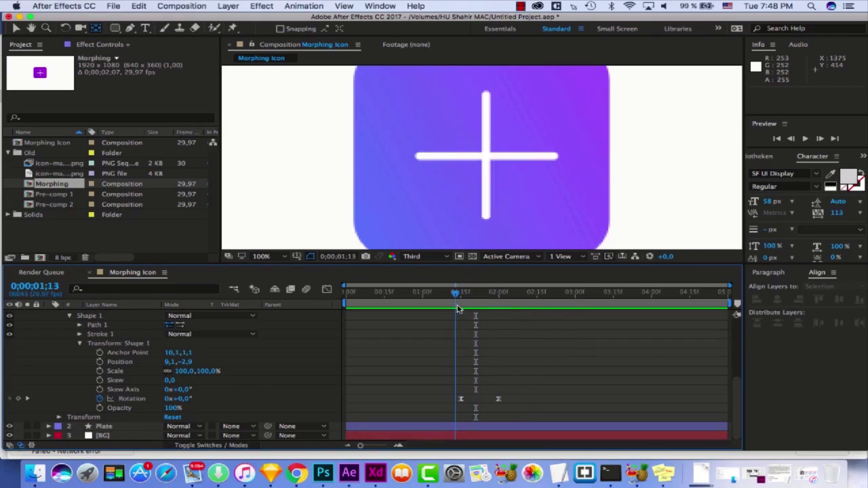
key(space)
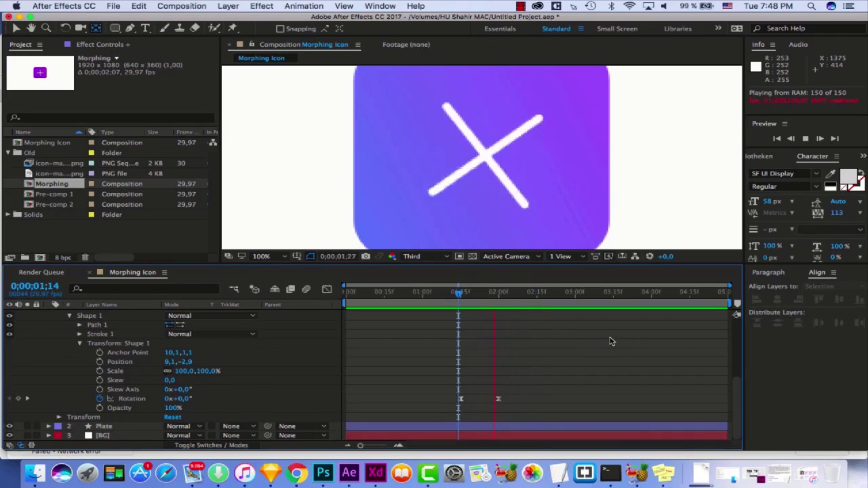
key(space)
Reshape Shape 2's rotation speed curve to peak just after 0;00;01;15 and slow gradually towards 0;00;02;00, and preview it
scroll(542, 376, up, 3)
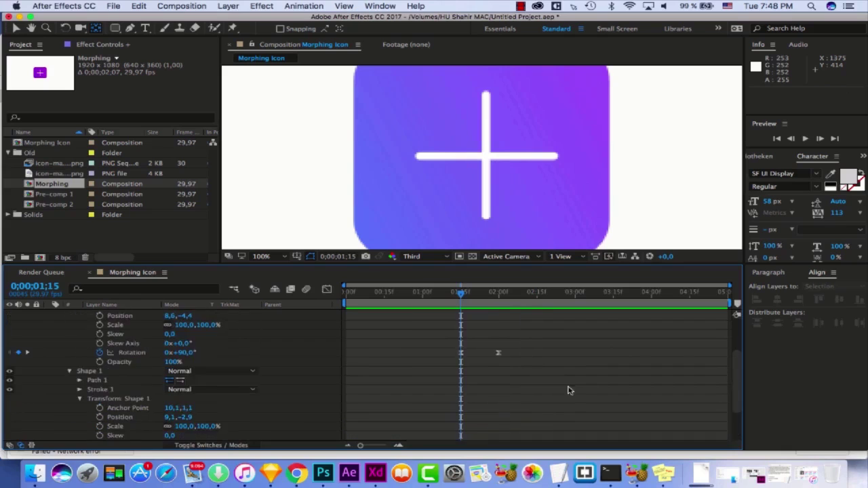
click(499, 360)
key(shift+F3)
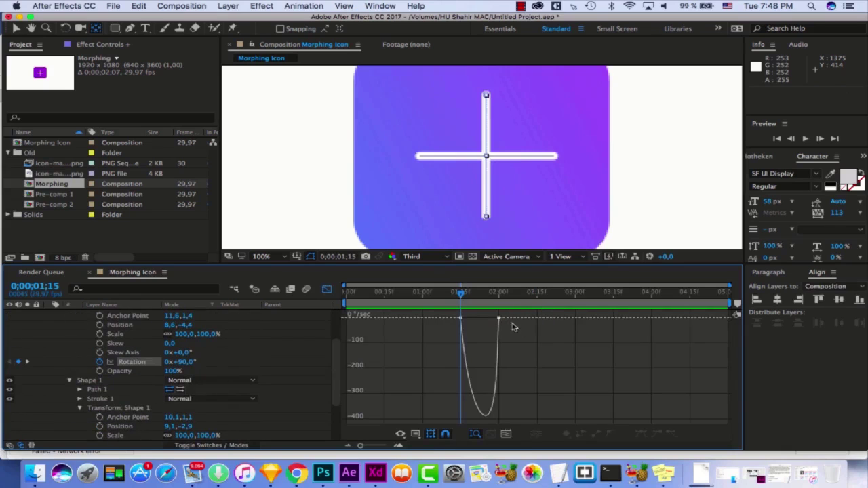
drag(496, 319, 461, 307)
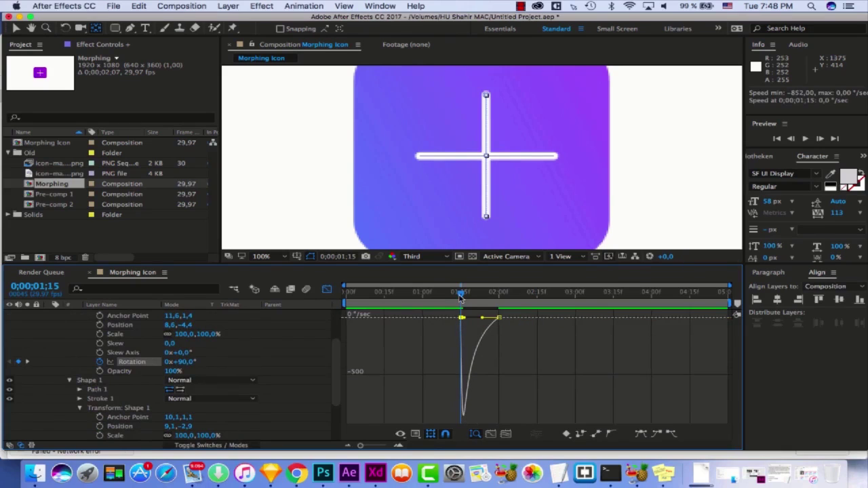
key(space)
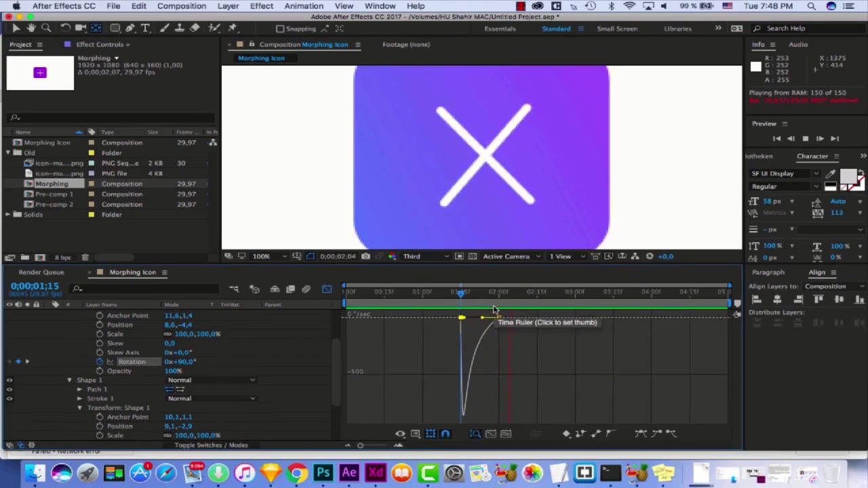
key(space)
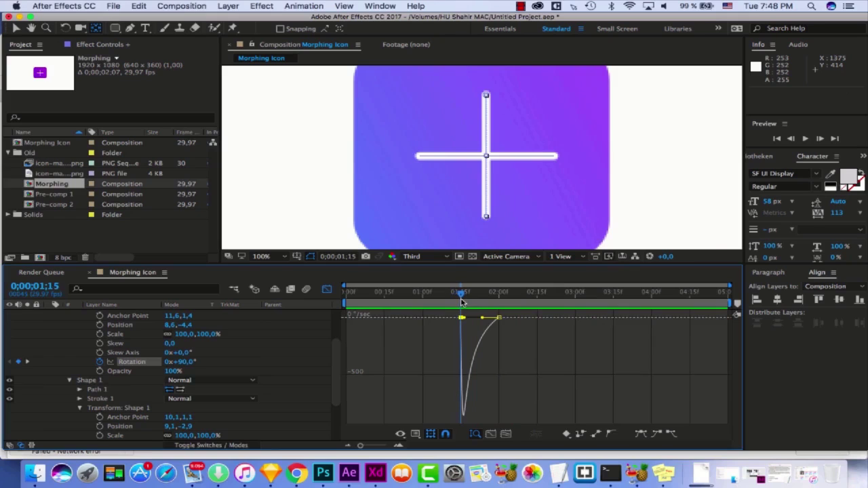
click(326, 290)
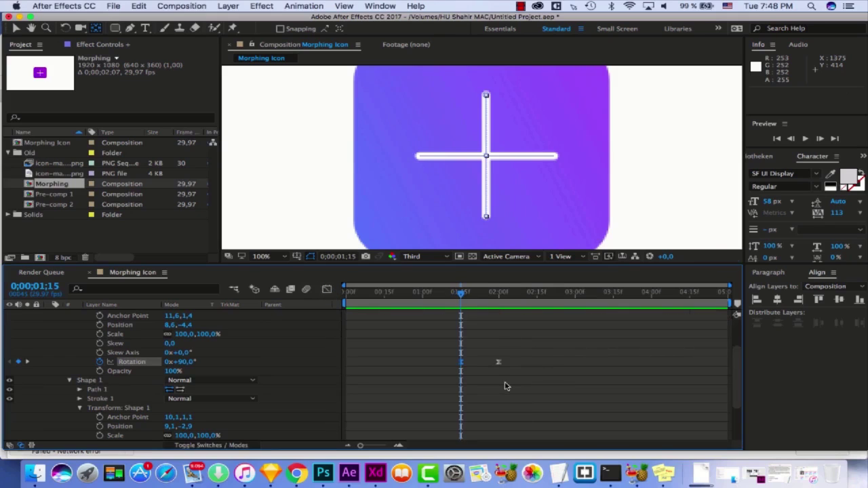
Reshape Shape 1's rotation speed curve to peak just after 0;00;01;15 and slow gradually towards 0;00;02;00, and preview it
scroll(505, 386, down, 3)
drag(519, 397, 449, 405)
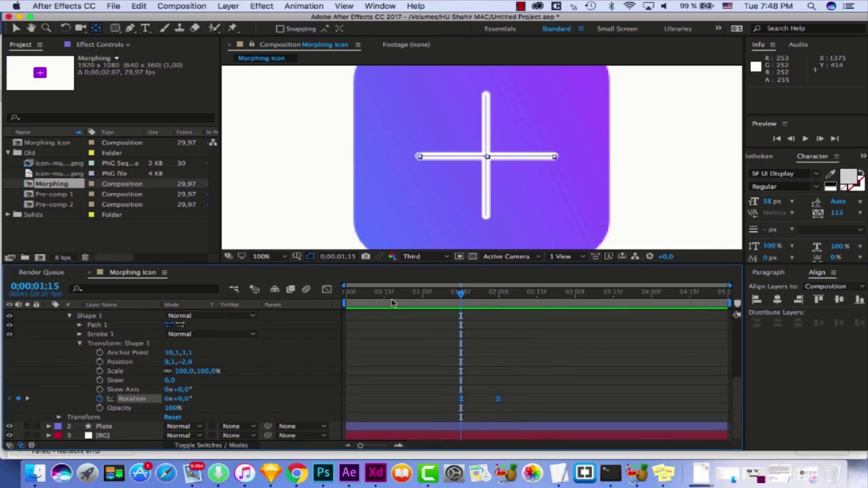
click(326, 290)
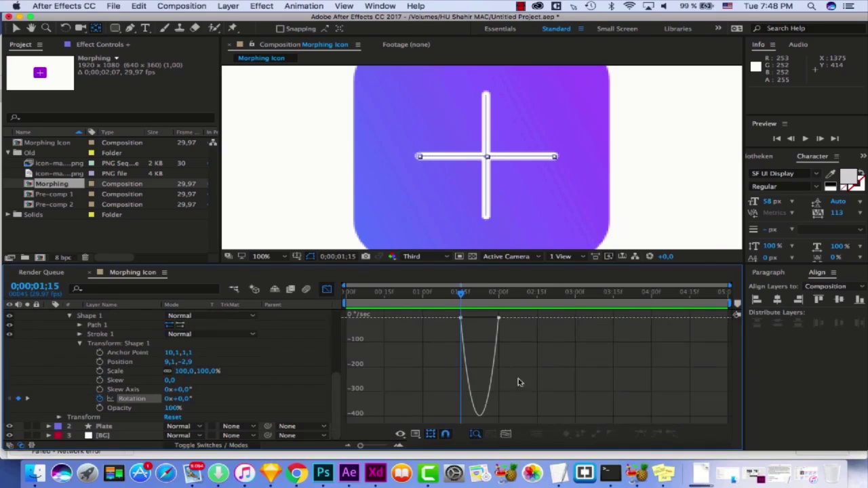
click(498, 318)
drag(483, 318, 463, 318)
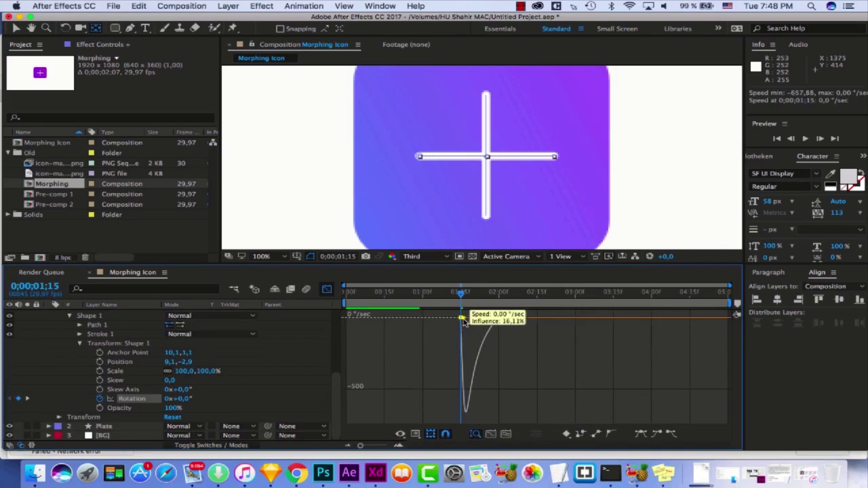
key(space)
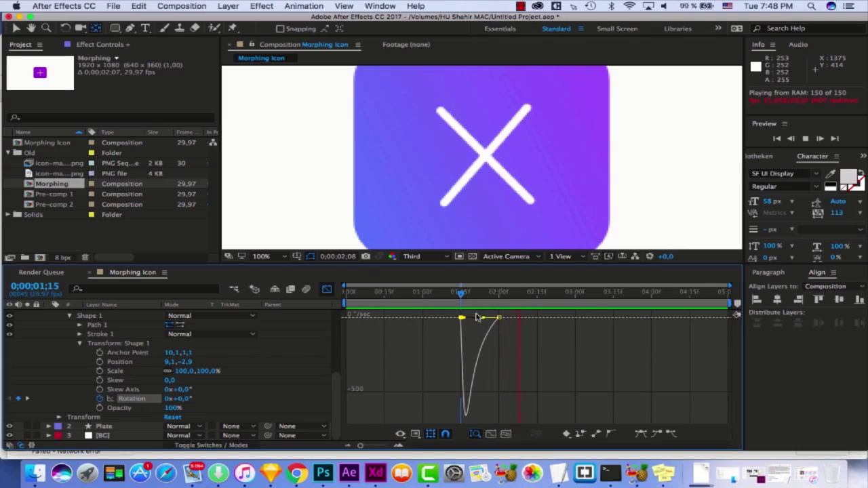
key(space)
Move Shape 2's second rotation keyframe to 0;00;02;06 and preview the rotation from around 0;00;01;15
click(326, 289)
drag(544, 412, 497, 379)
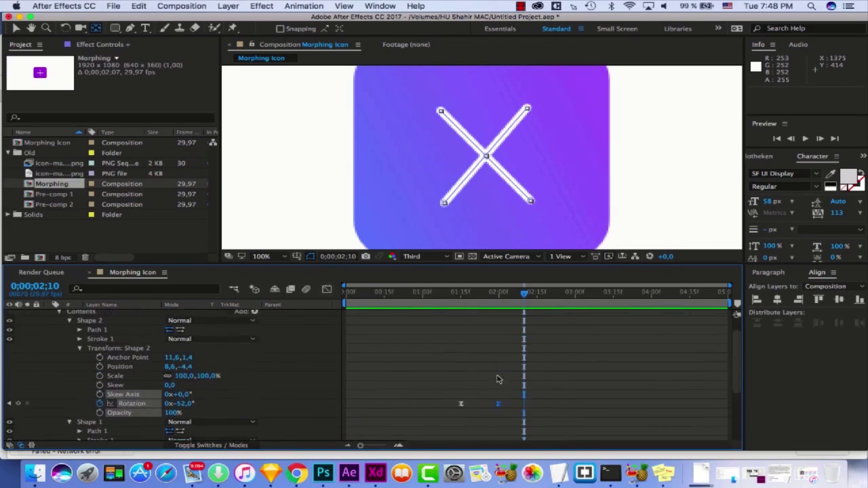
drag(498, 415, 513, 415)
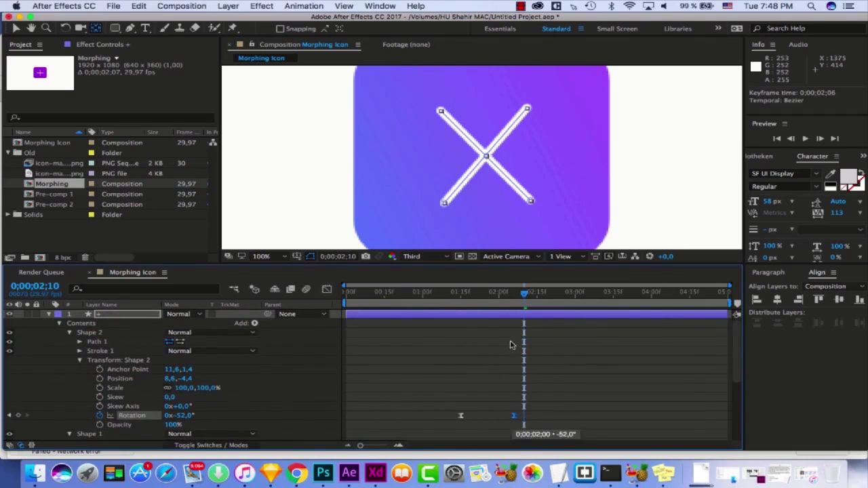
key(space)
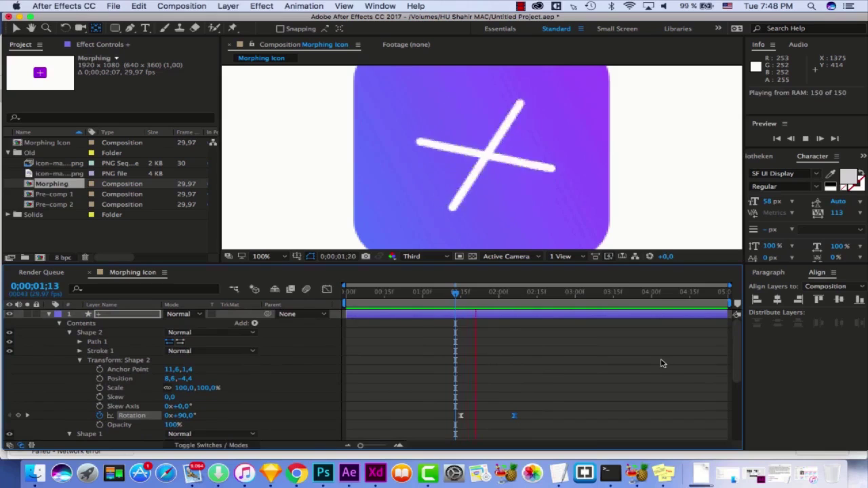
key(space)
click(461, 303)
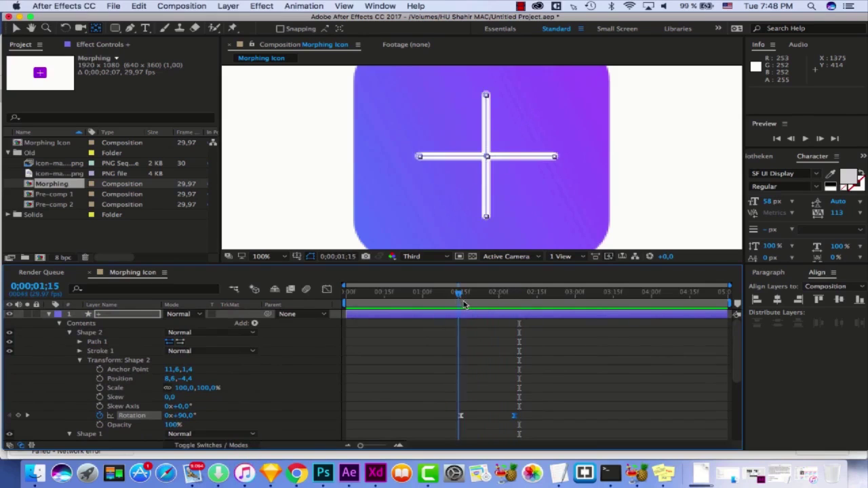
key(space)
key(space)
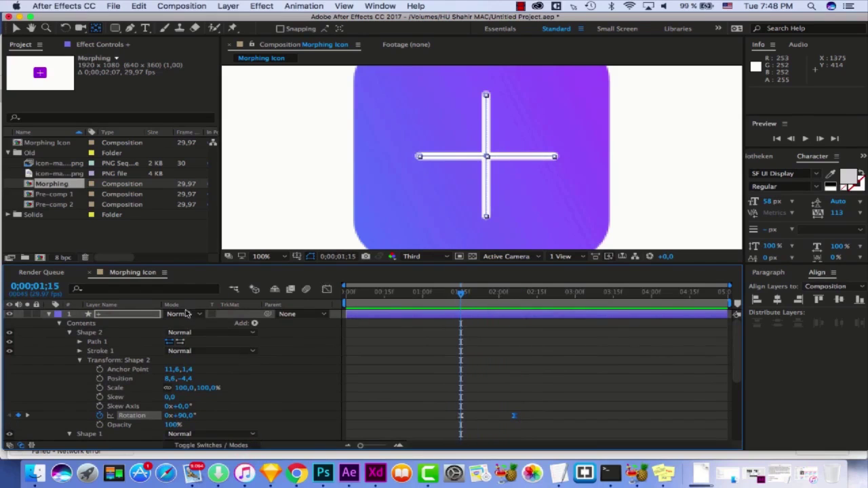
Collapse the plus layer, select the Plate layer with the Selection tool and reveal the transform properties of its Rectangle 1
key(u)
click(562, 140)
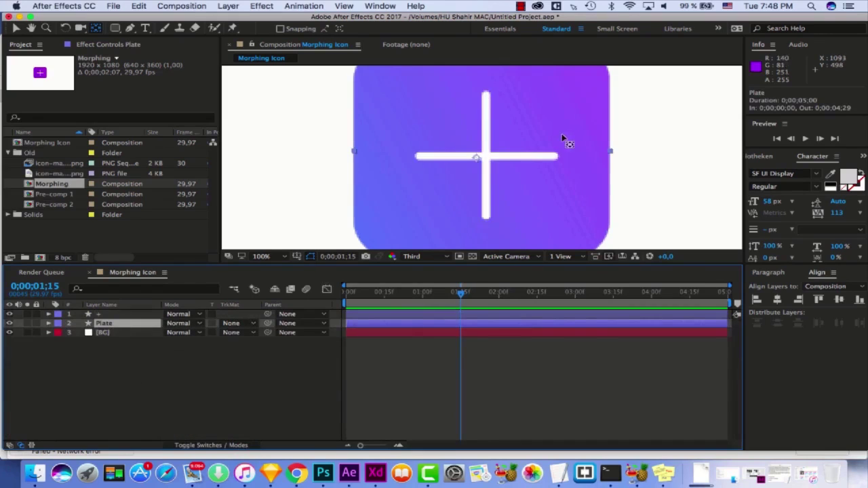
key(comma)
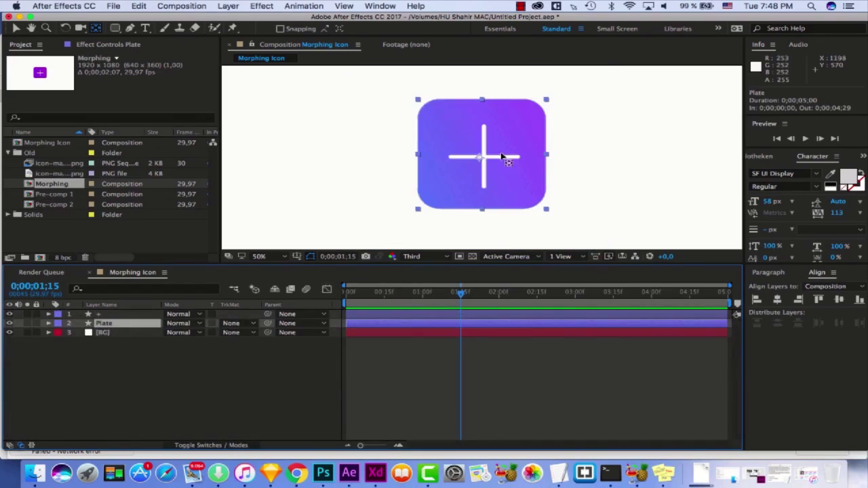
click(15, 28)
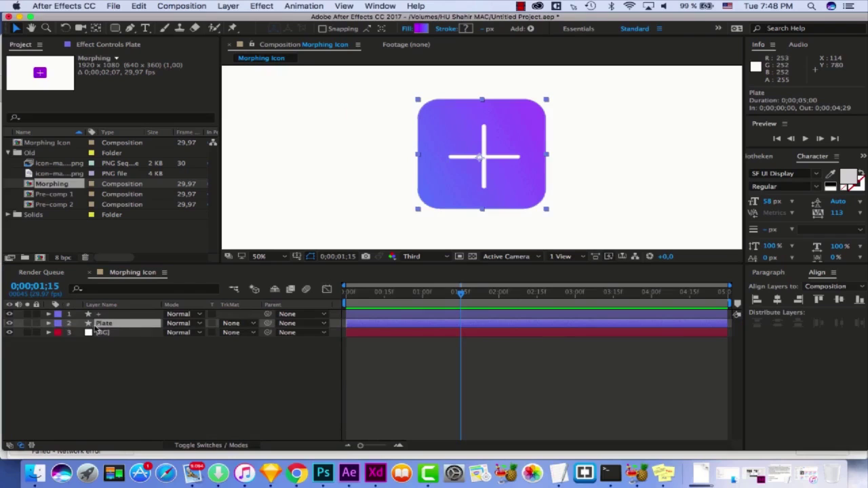
click(49, 324)
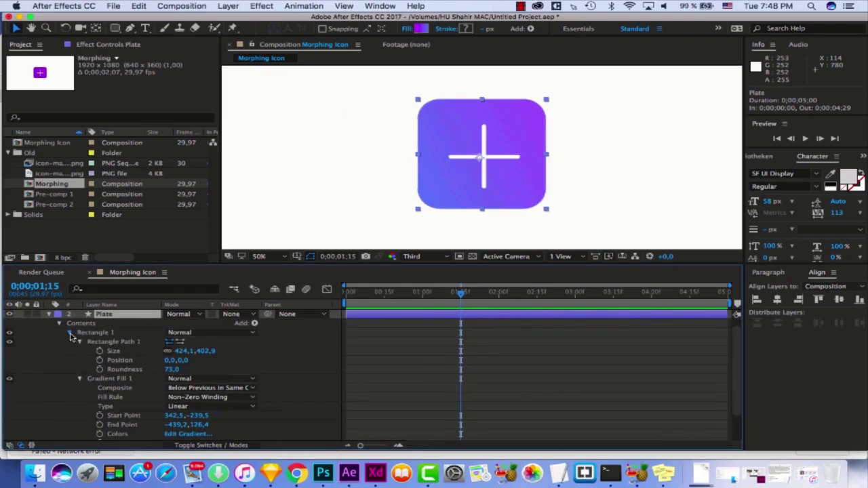
click(69, 334)
click(70, 342)
scroll(90, 358, down, 1)
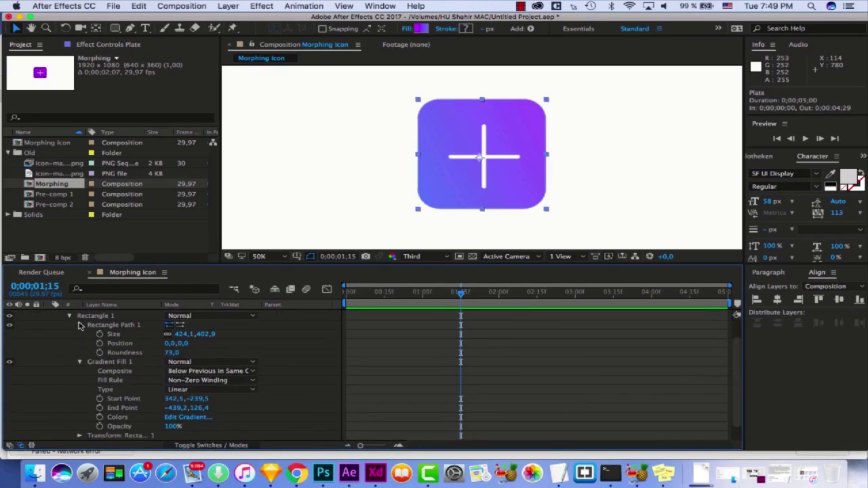
click(80, 325)
click(82, 343)
click(80, 345)
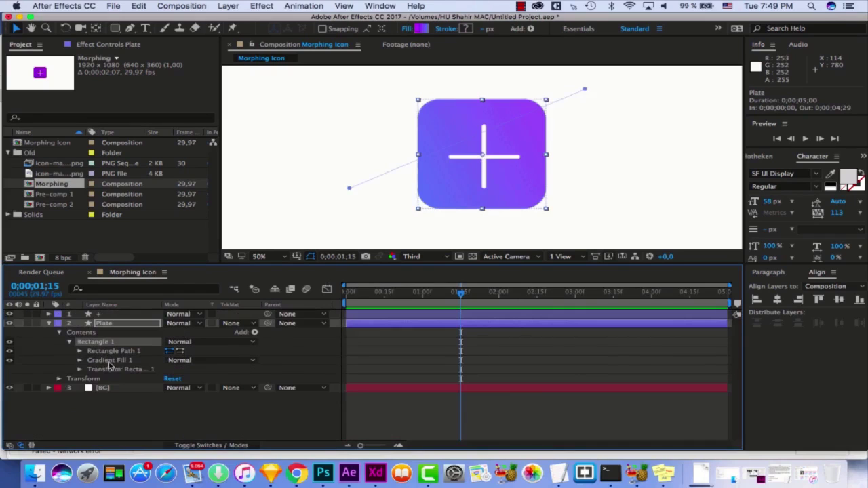
click(113, 370)
click(80, 370)
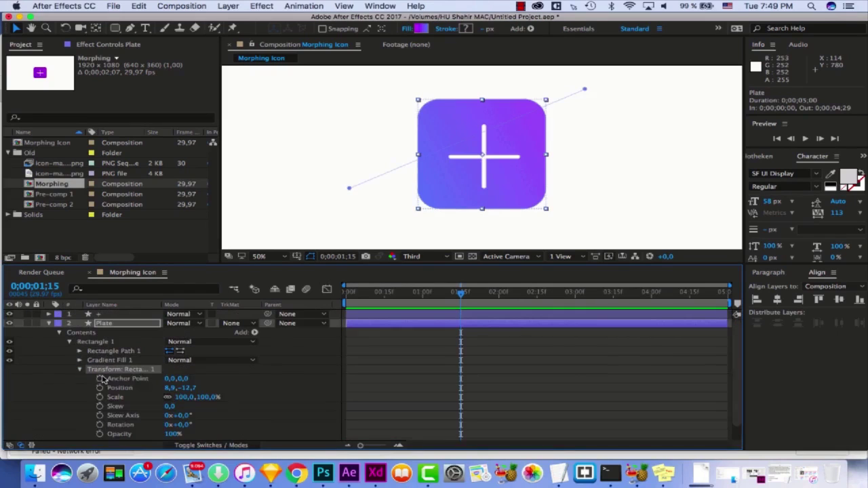
Keyframe Rectangle 1's scale on the Plate layer at 100% at 0;00;01;15 and 145% at 0;00;02;04
drag(443, 302, 464, 315)
click(99, 398)
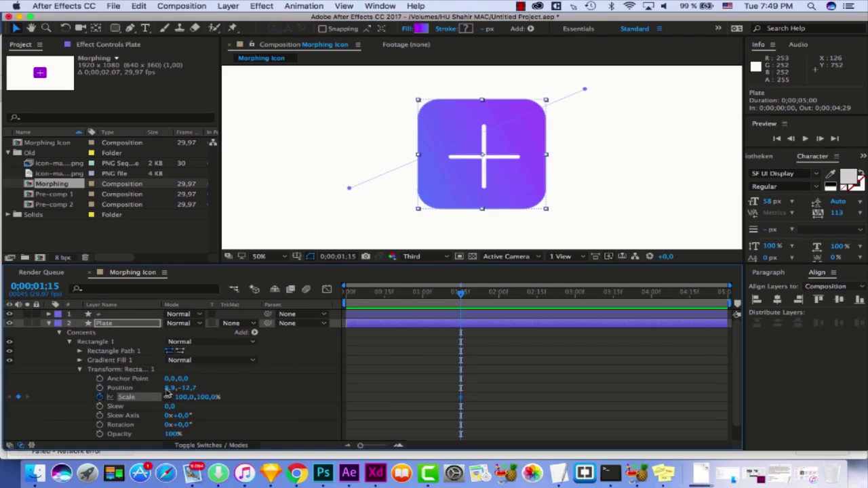
drag(491, 305, 509, 303)
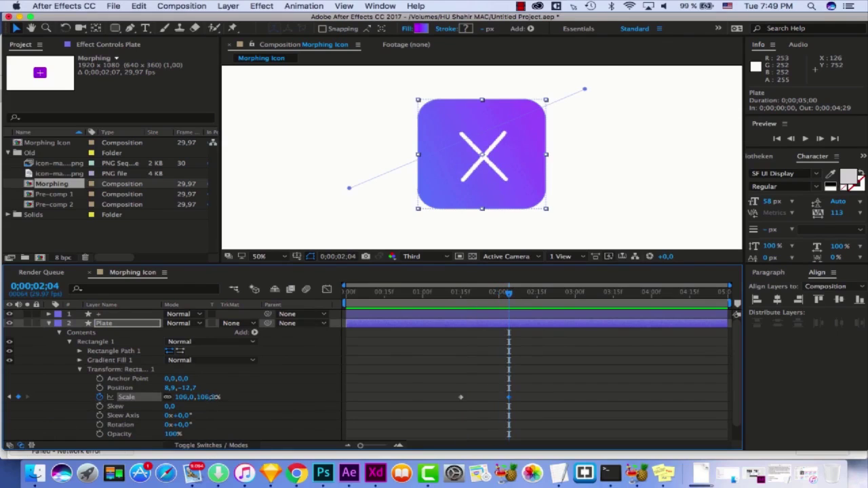
drag(214, 397, 295, 366)
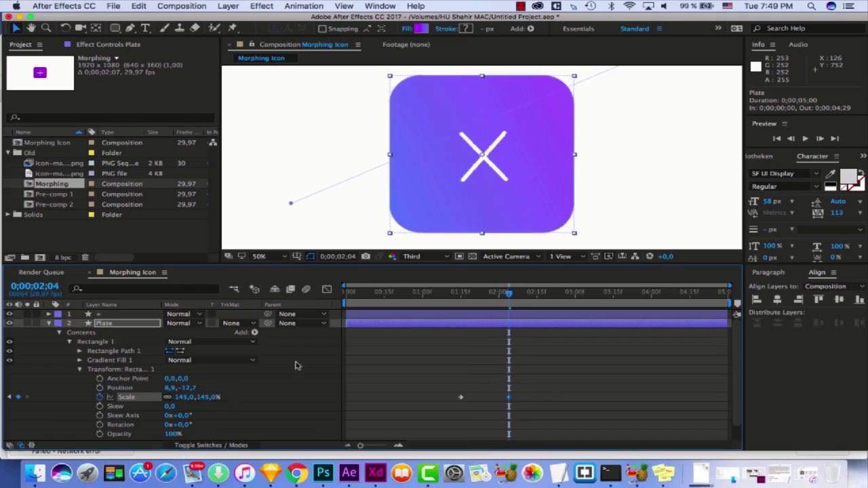
key(comma)
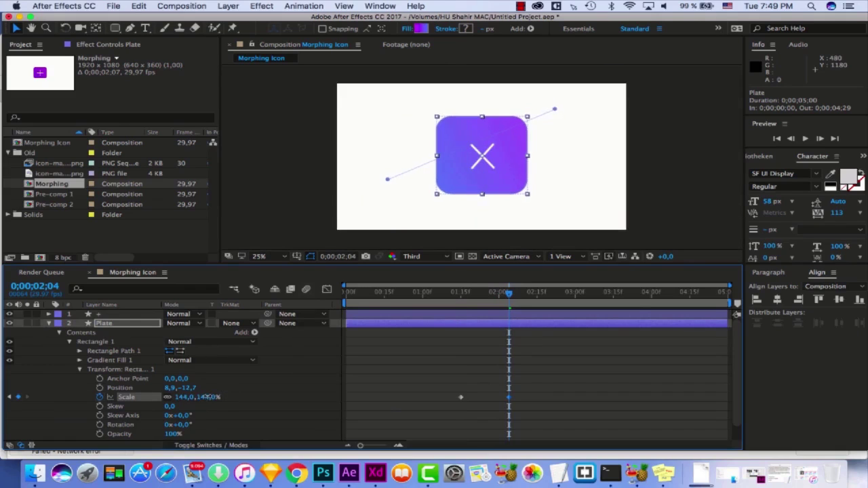
key(period)
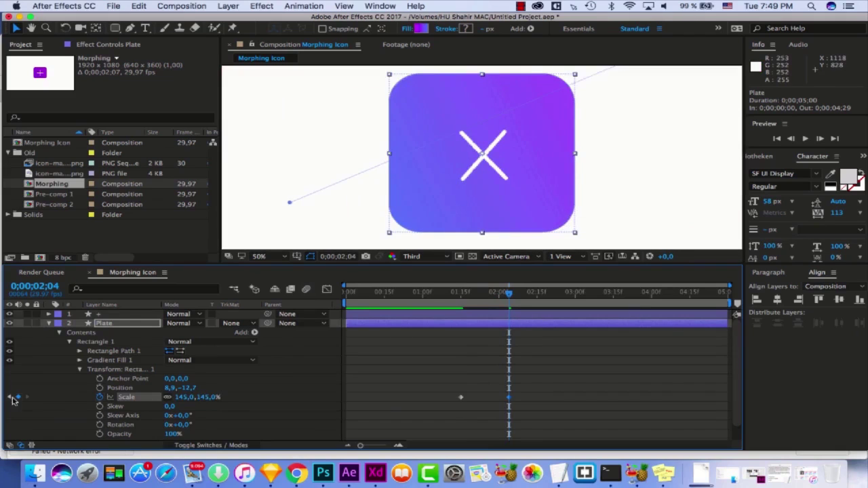
Apply Easy Ease to both scale keyframes of the plate's Rectangle 1 and preview the growth
key(j)
drag(563, 412, 444, 386)
right_click(461, 396)
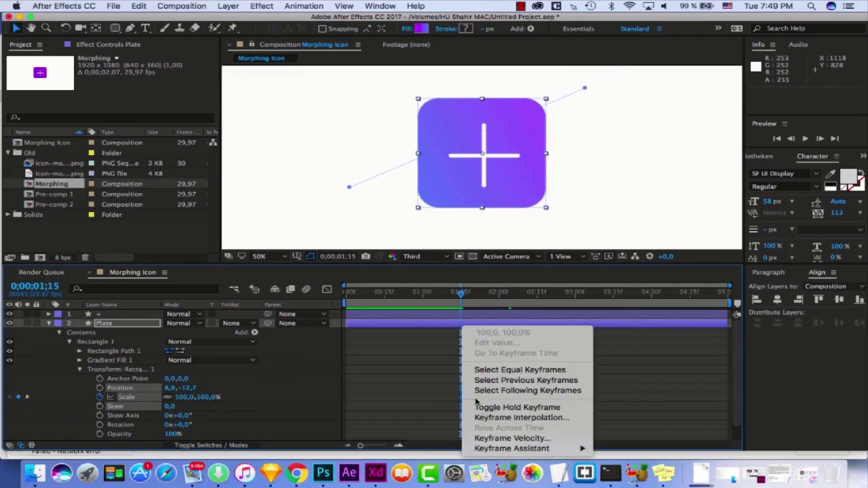
mouse_move(541, 452)
click(627, 386)
key(space)
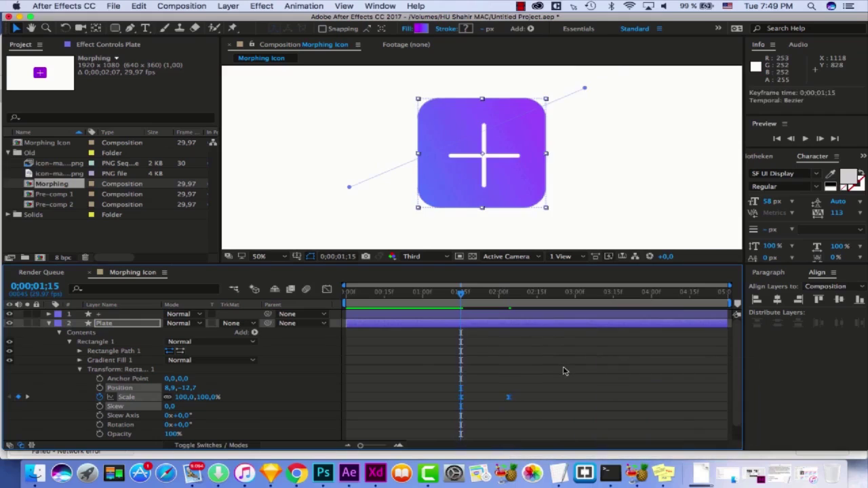
click(497, 298)
drag(496, 298, 504, 298)
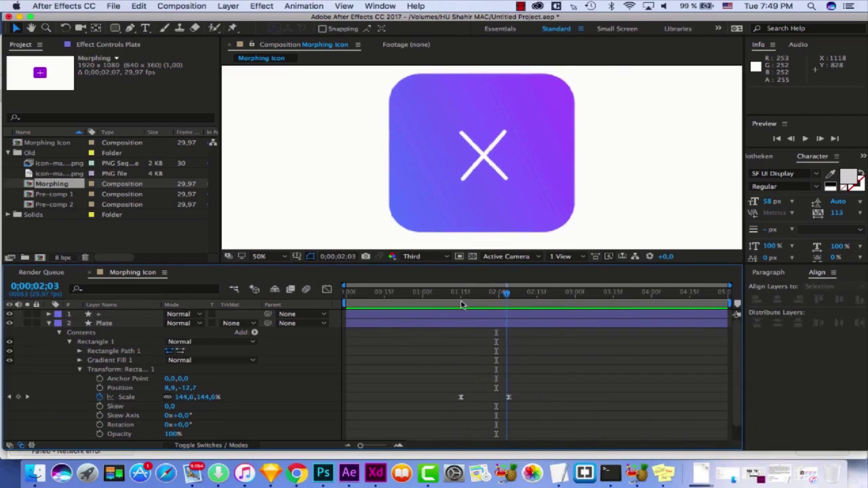
Reshape the plate's scale speed curve to peak just after 0;00;01;15 and slow towards 0;00;02;04, and preview it
click(481, 299)
drag(528, 404, 407, 396)
click(327, 289)
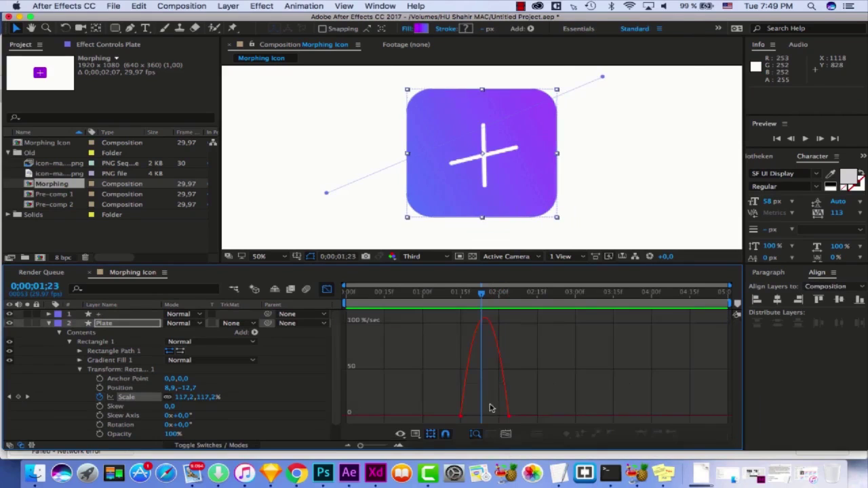
click(510, 418)
drag(494, 415, 463, 418)
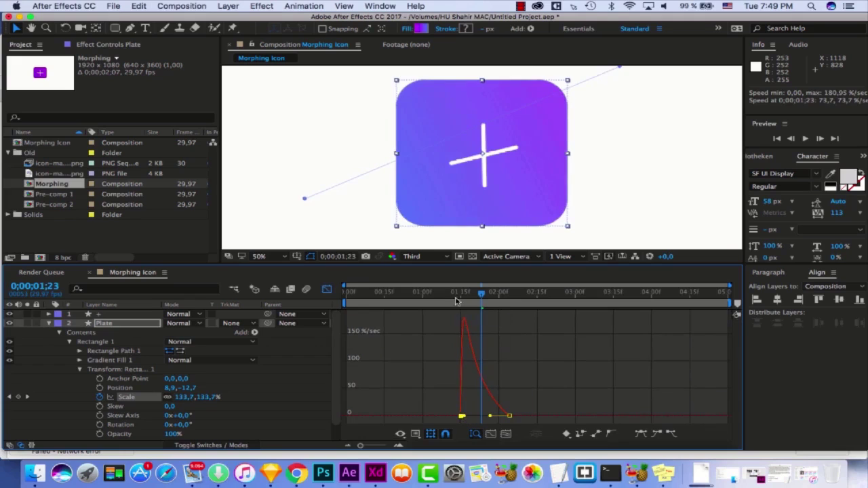
key(shift+Page_Up)
key(space)
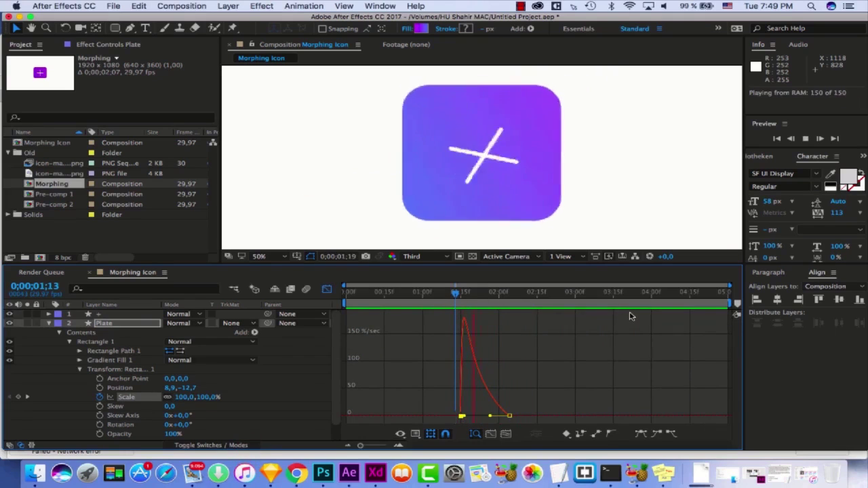
click(326, 288)
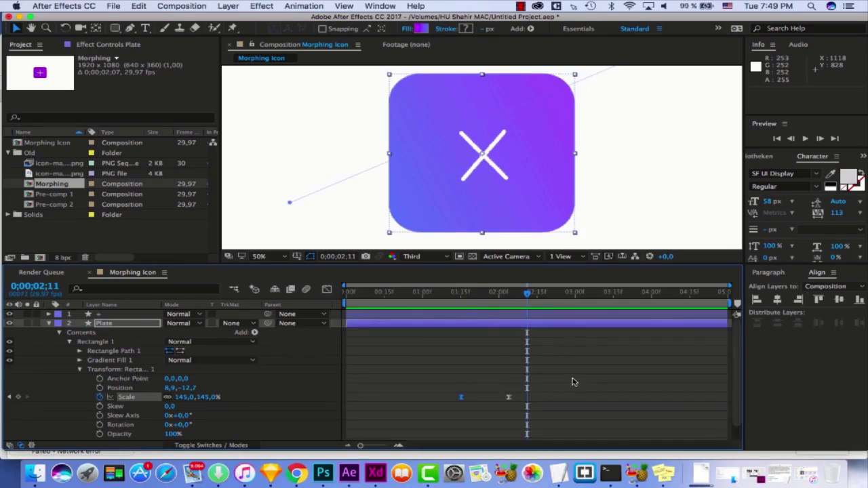
click(573, 380)
Add position and scale keyframes at 0;00;01;15 to Shape 2 in the plus layer
click(473, 291)
click(48, 325)
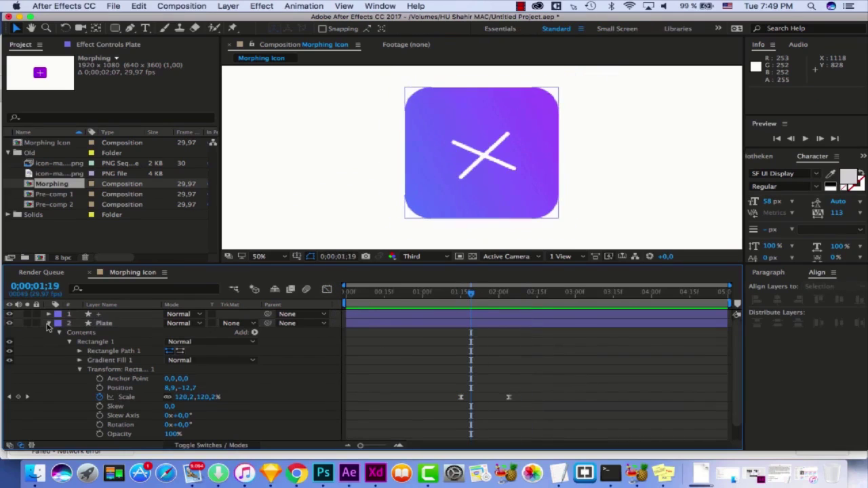
click(100, 315)
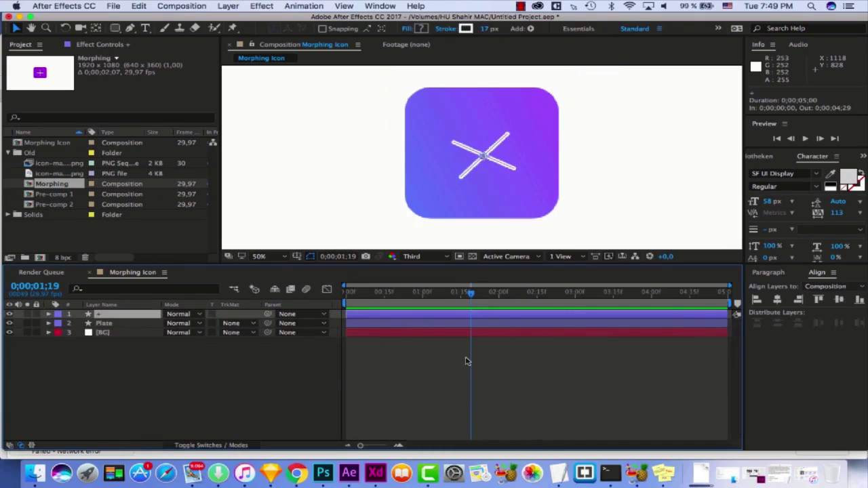
click(49, 315)
scroll(522, 396, down, 1)
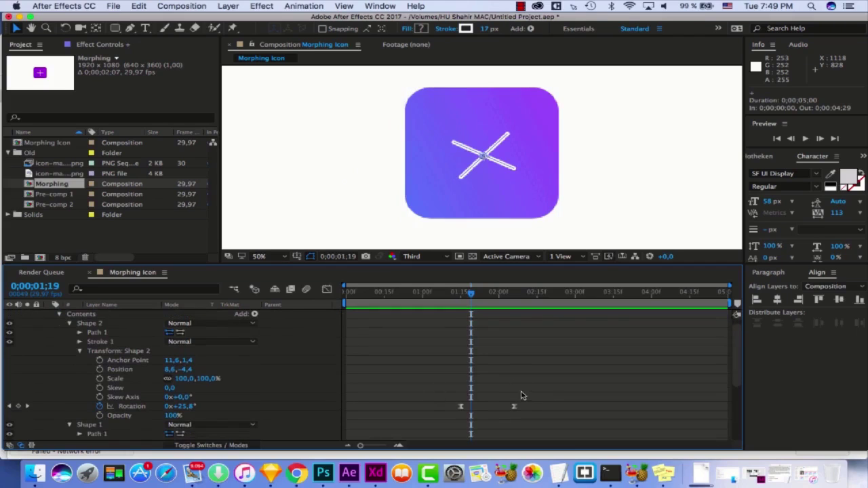
drag(474, 301, 460, 306)
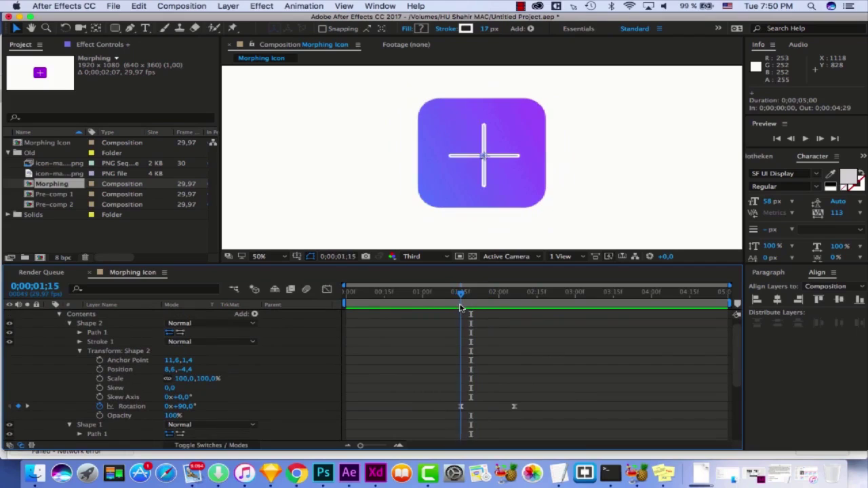
click(100, 378)
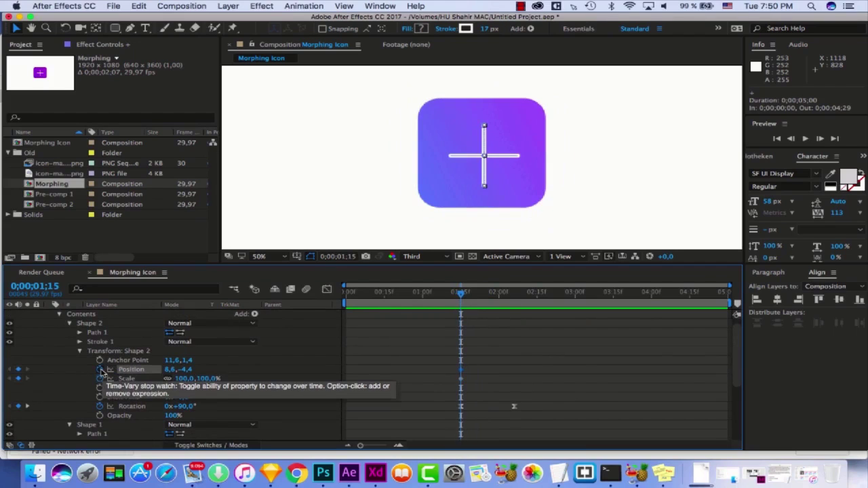
Try a different scale for Shape 2 at 0;00;02;06, then undo the change
click(28, 408)
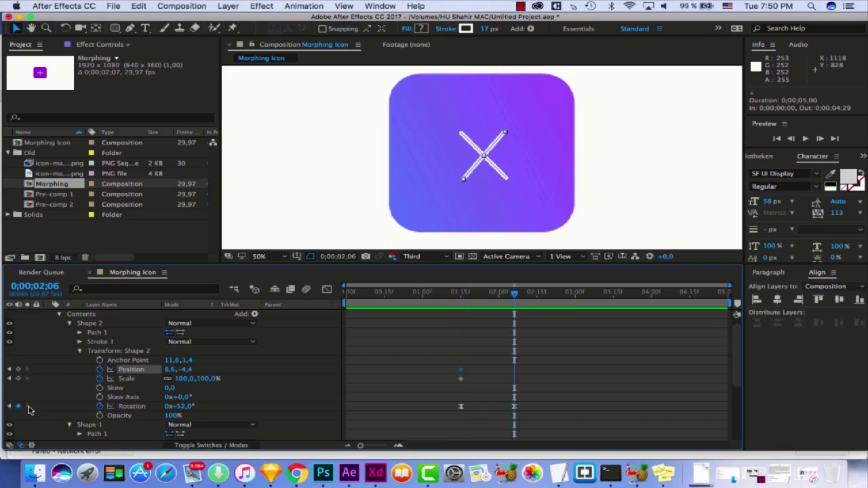
click(207, 379)
key(Return)
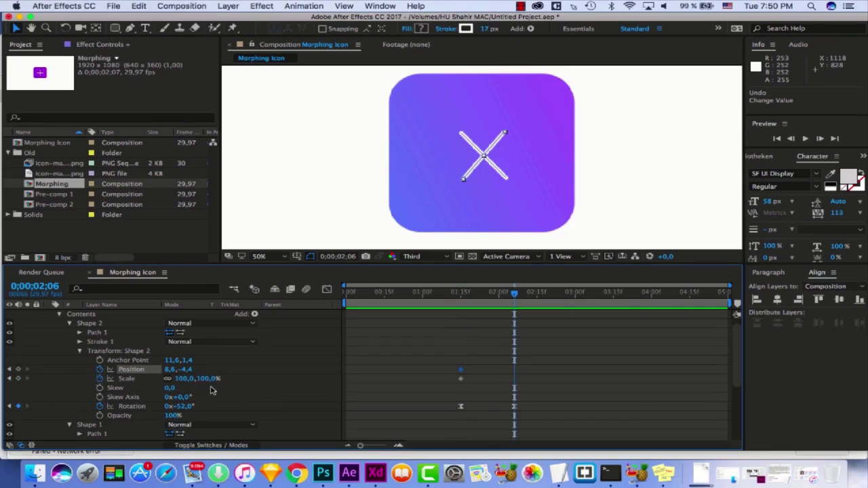
Remove the position and scale keyframes from Shape 2 in the plus layer and collapse the layer
click(100, 378)
click(100, 370)
scroll(80, 349, up, 1)
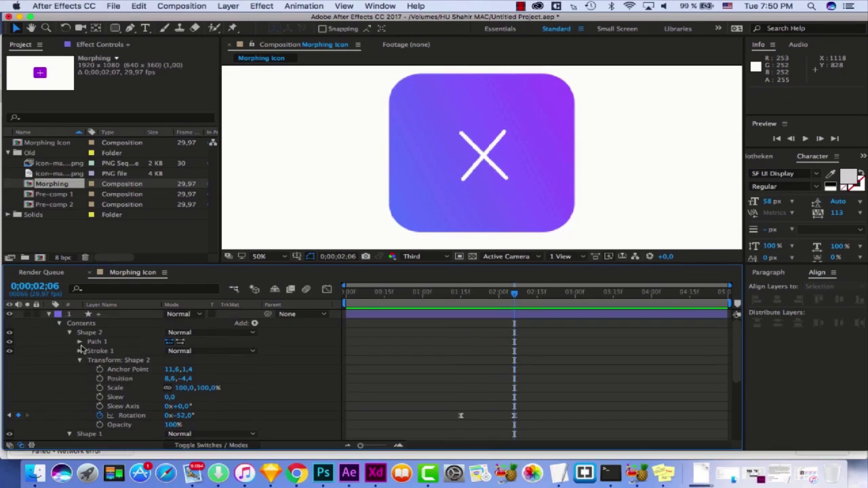
click(49, 314)
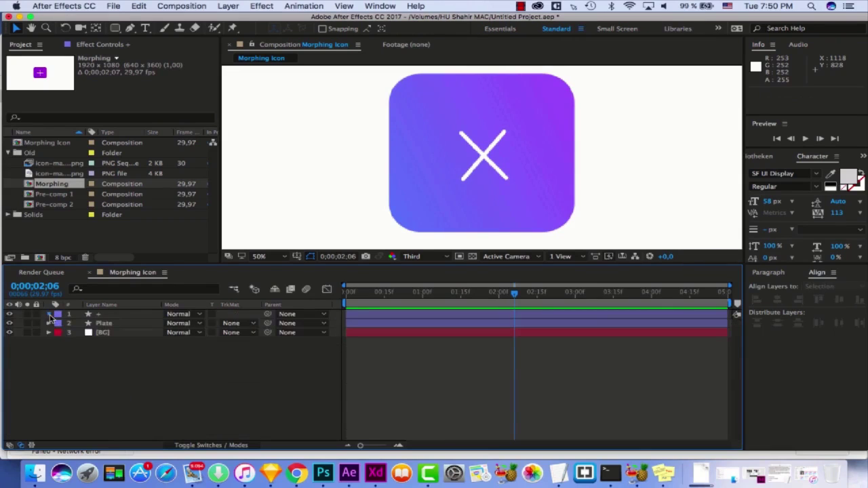
Reveal the plus layer's own Transform properties, keeping its Contents group collapsed
click(96, 314)
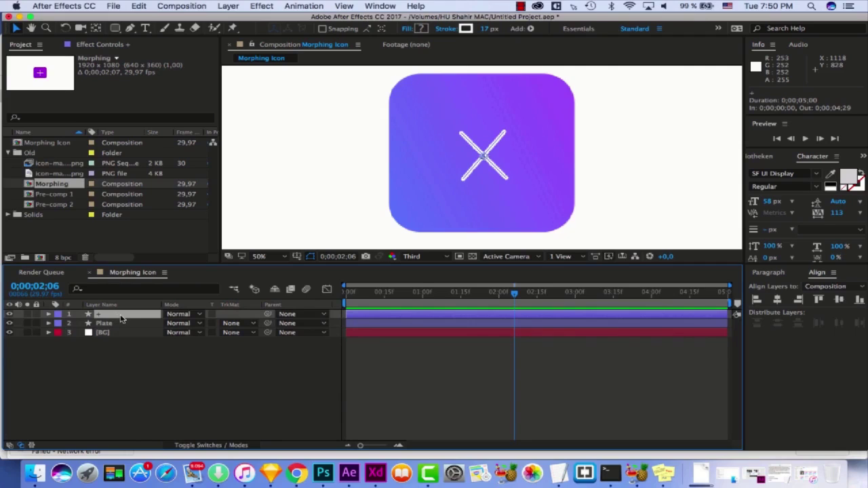
key(s)
click(48, 316)
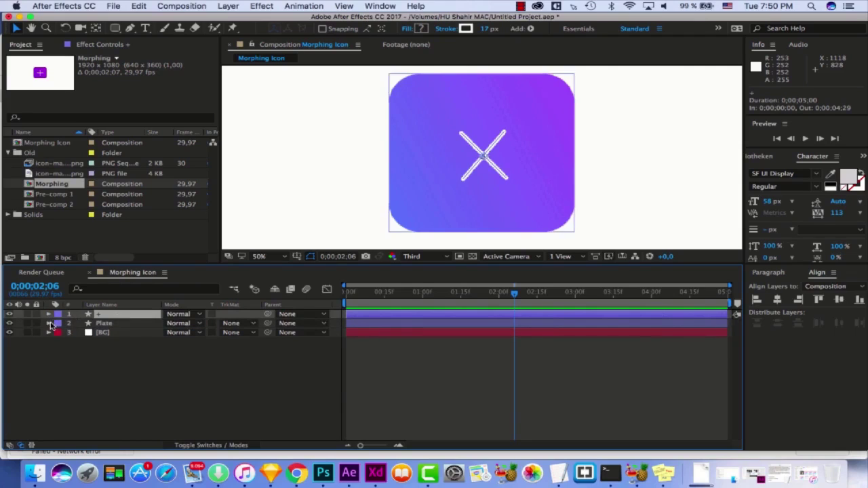
click(48, 314)
click(59, 323)
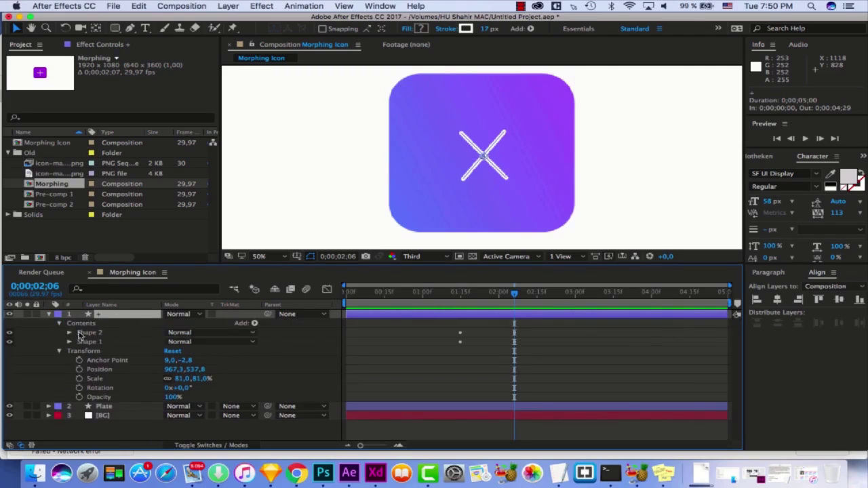
click(60, 324)
Add position and scale keyframes at 0;00;01;15 to the plus layer's own transform
drag(503, 305, 464, 304)
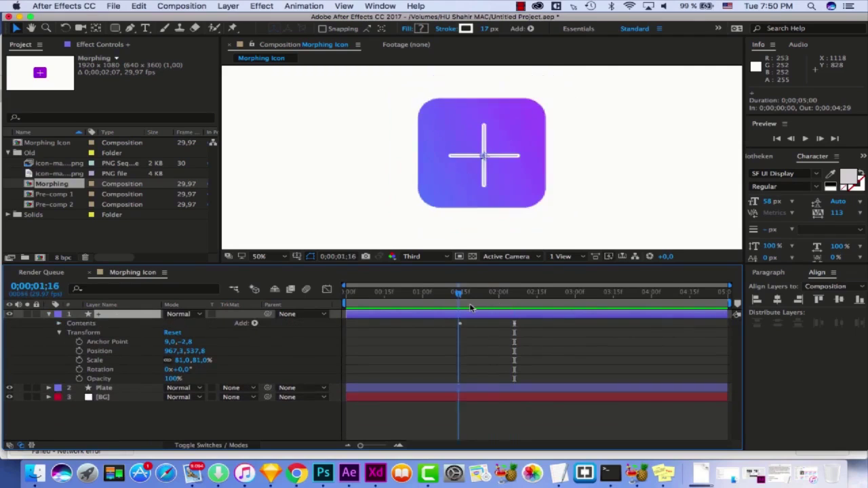
key(space)
key(space)
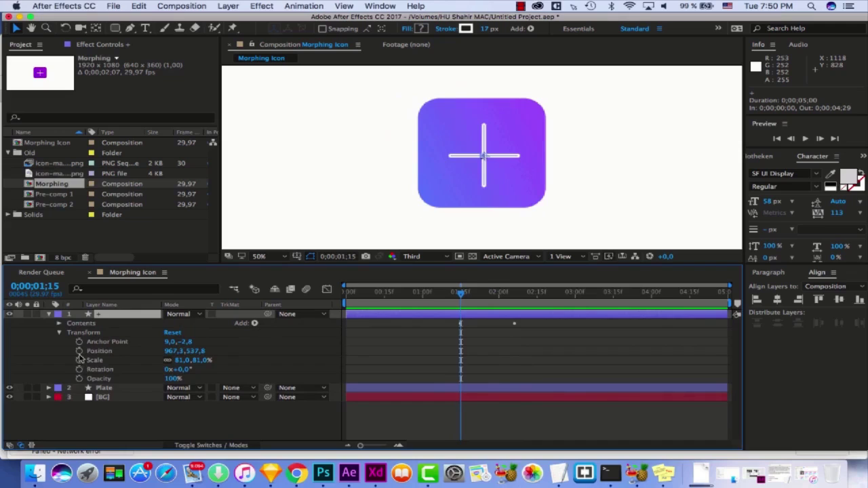
drag(206, 360, 215, 369)
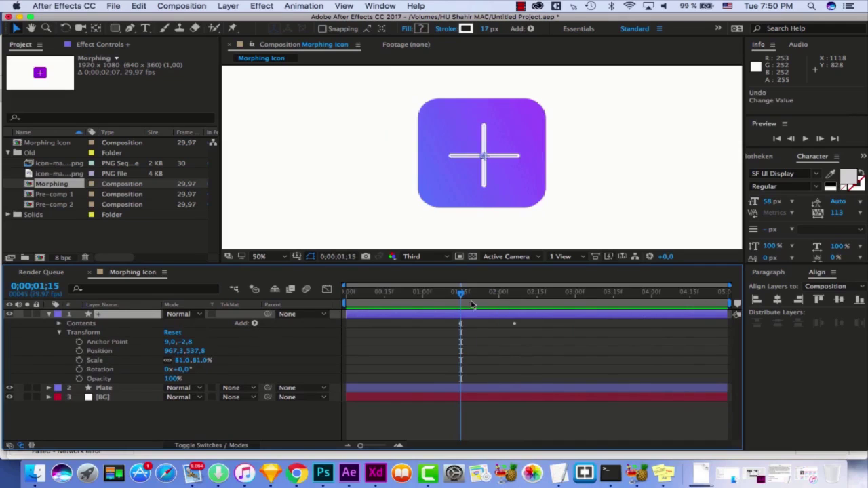
mouse_move(472, 305)
mouse_down()
mouse_move(519, 305)
mouse_move(462, 306)
mouse_up()
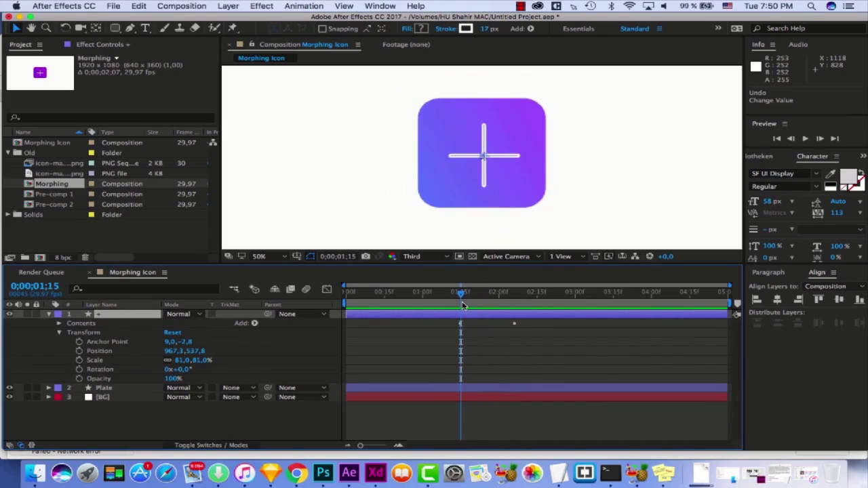
click(80, 360)
click(79, 350)
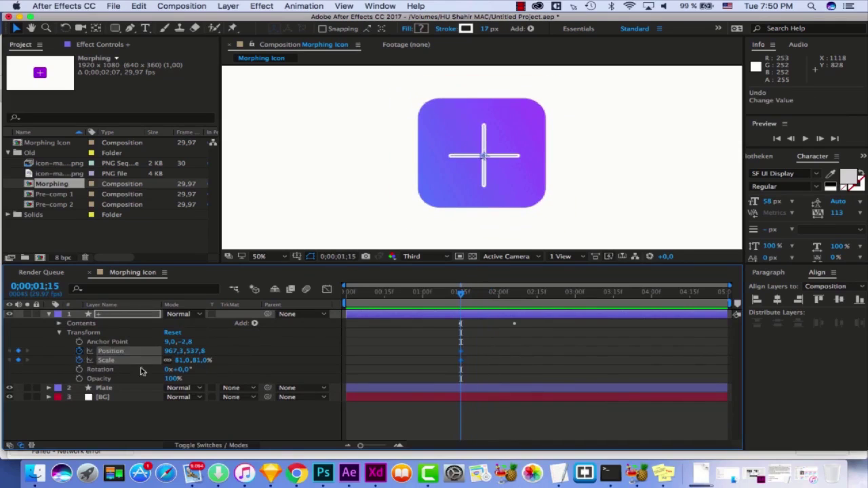
At 0;00;02;06, scale the plus layer to 35% and move it near the plate's upper-right corner, at 1153,3, 355,8
click(500, 299)
drag(511, 300, 517, 301)
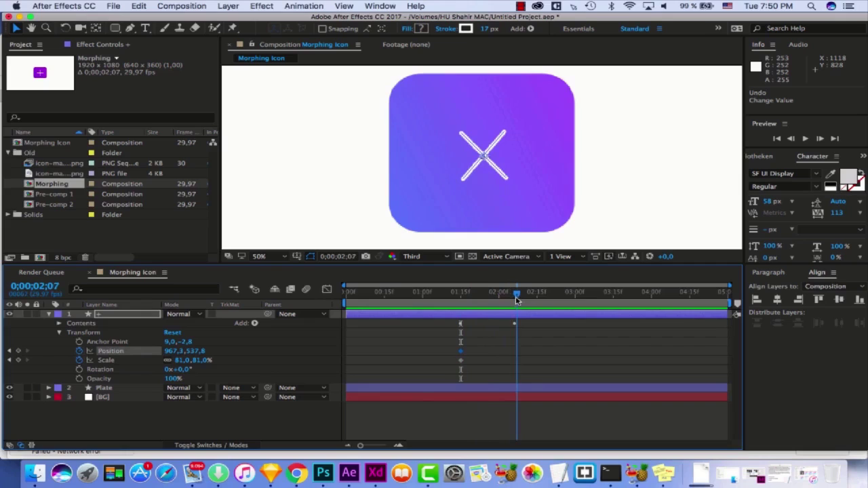
drag(202, 366, 182, 368)
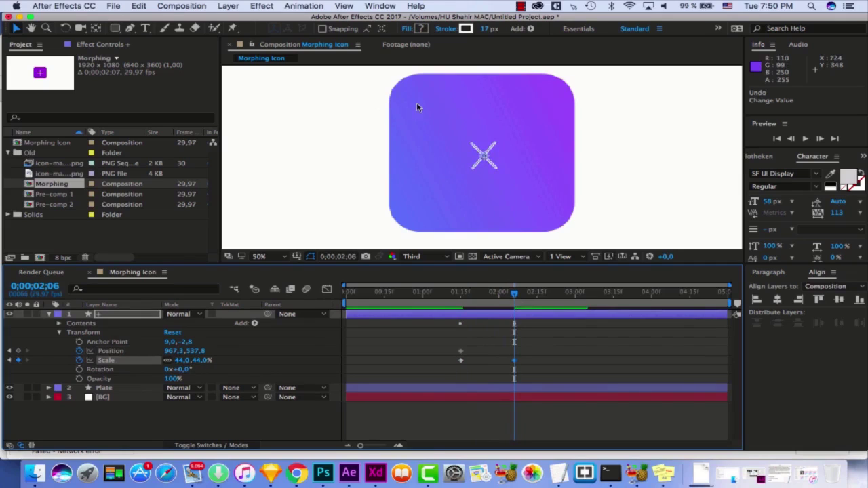
drag(489, 155, 544, 109)
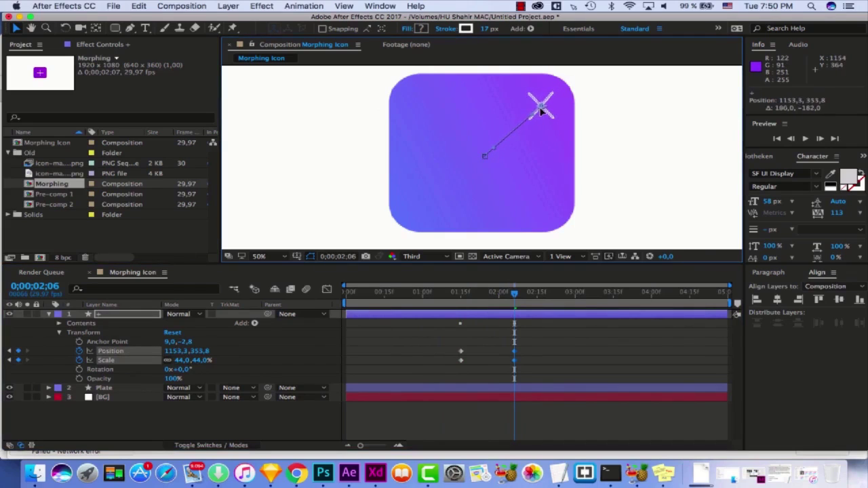
drag(204, 360, 194, 361)
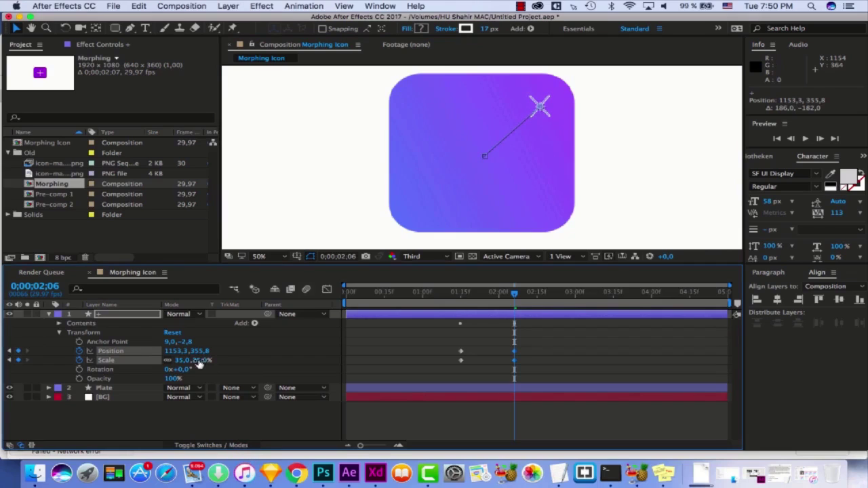
click(550, 353)
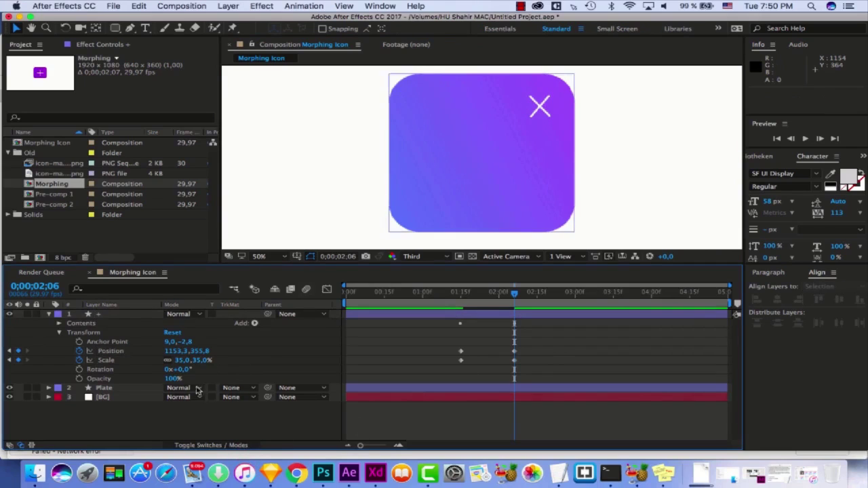
Reduce the plus layer's scale slightly further at 0;00;02;06 and preview the motion from 0;00;01;11
drag(199, 362, 195, 362)
click(518, 352)
drag(514, 295, 450, 300)
key(space)
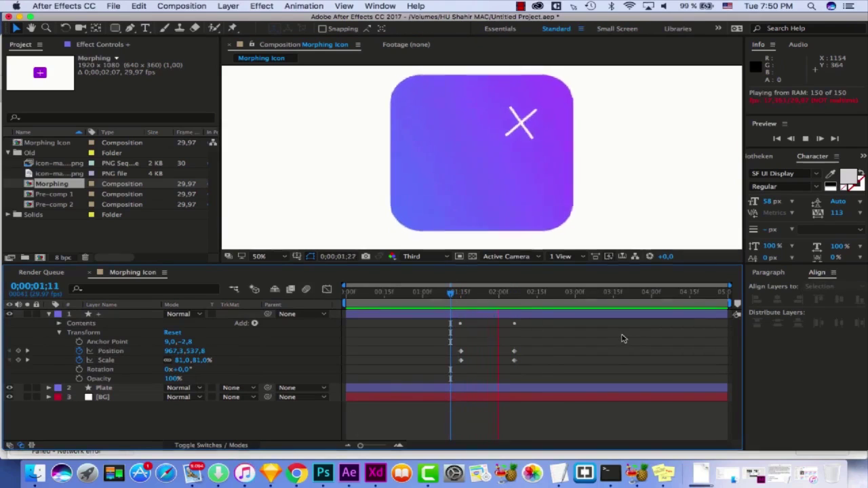
click(483, 305)
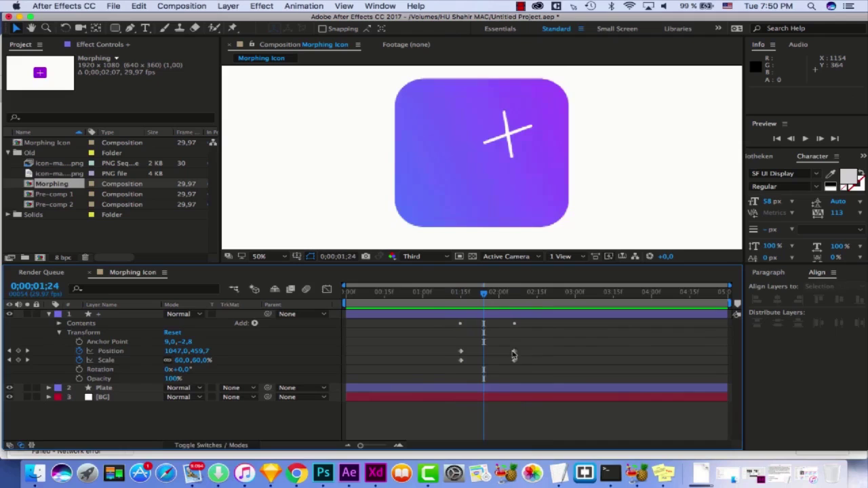
Apply Easy Ease to the Position and Scale keyframes of the + layer
drag(445, 343, 533, 368)
right_click(460, 351)
mouse_move(526, 448)
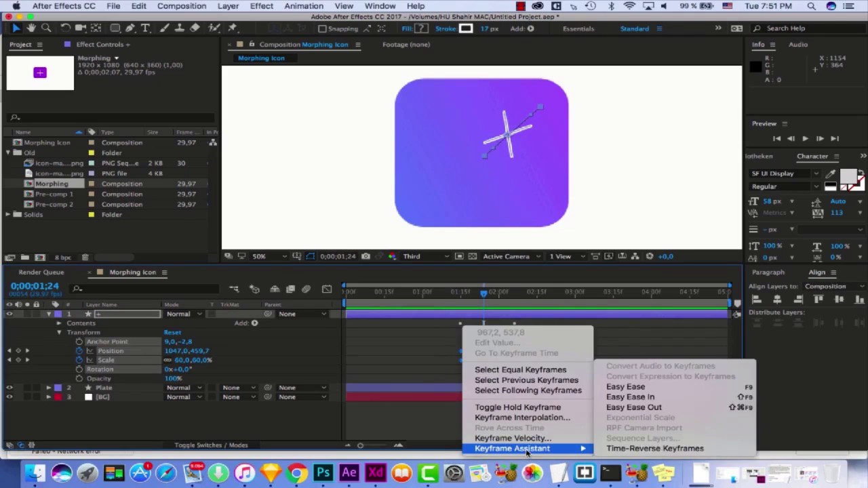
click(649, 387)
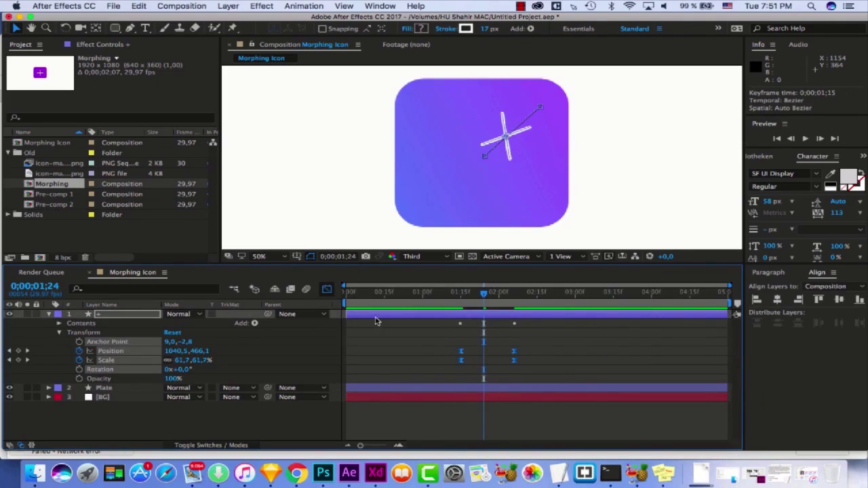
Stretch the end keyframes' ease back to the start keyframes in the speed graph for a fast start and slow finish, and preview it
key(shift+F3)
drag(512, 401, 461, 402)
key(space)
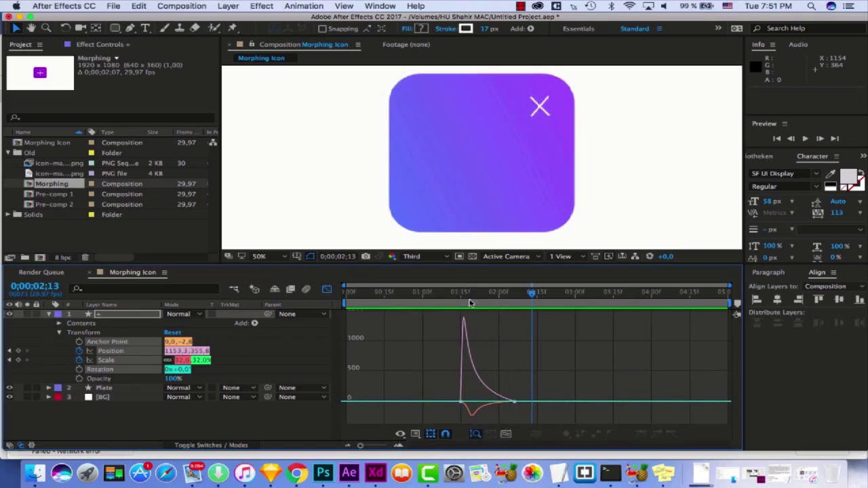
key(space)
key(space)
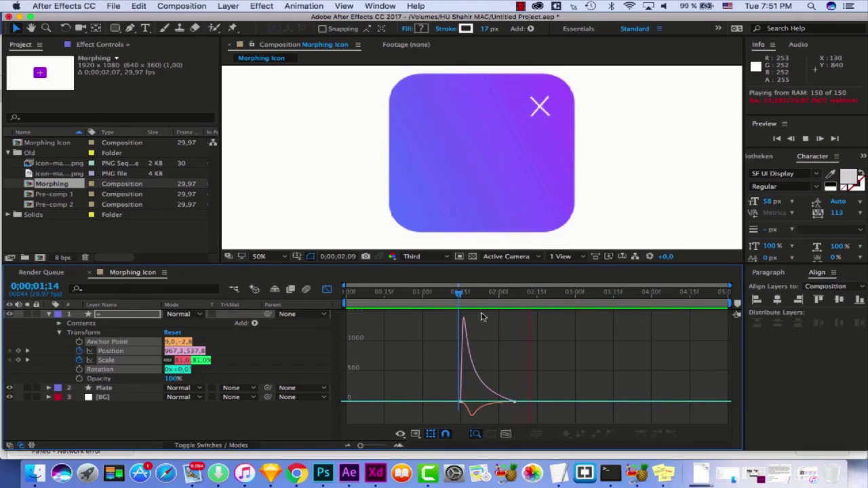
click(464, 297)
click(326, 288)
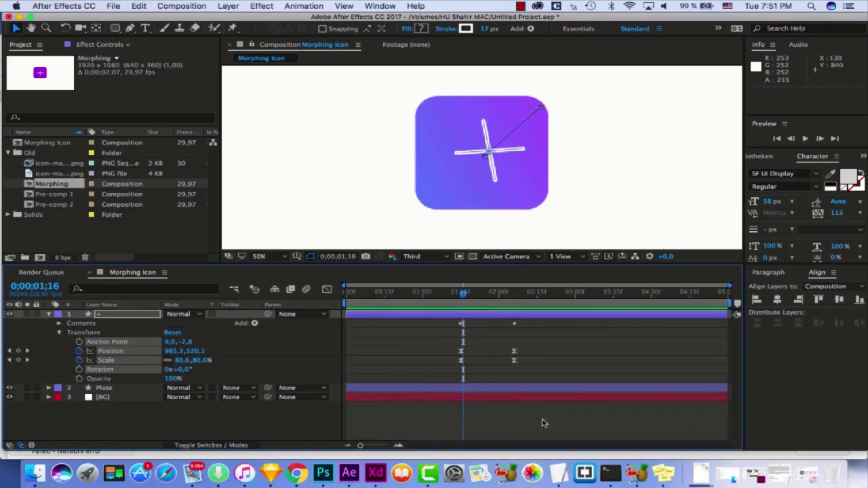
Collapse the + layer's properties and play back the plus-to-cross animation
mouse_move(486, 297)
mouse_down()
mouse_move(514, 296)
mouse_move(483, 297)
mouse_up()
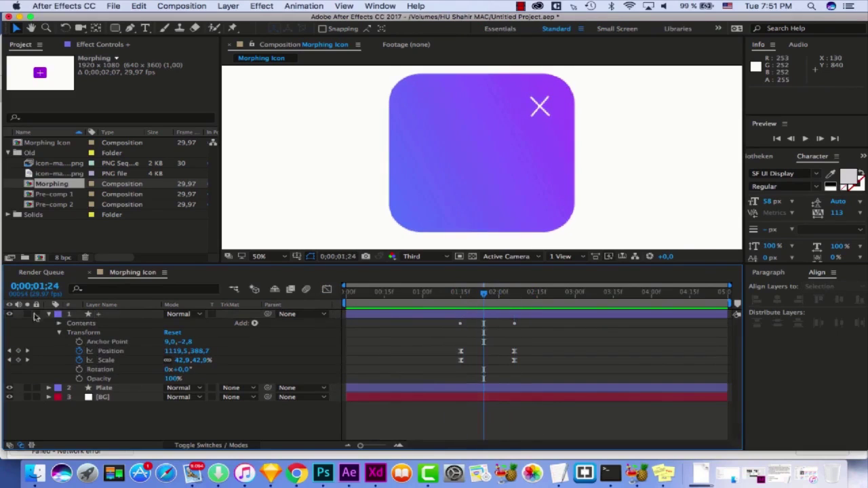
click(49, 316)
click(49, 314)
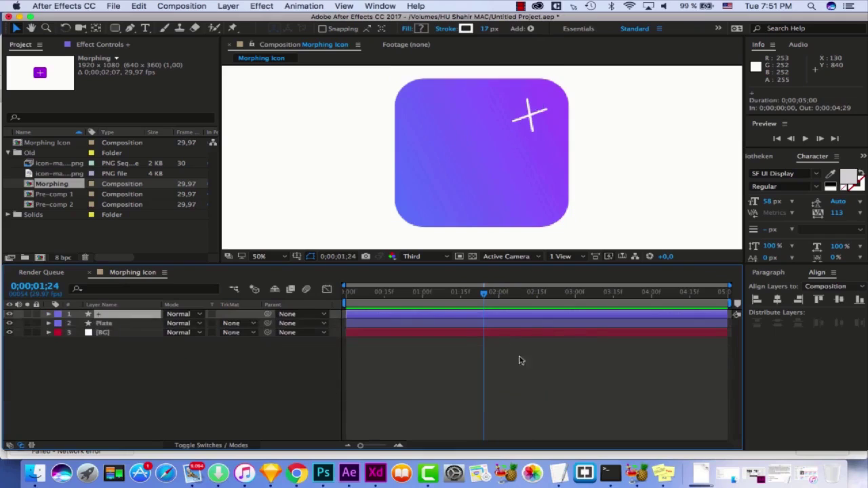
key(space)
key(space)
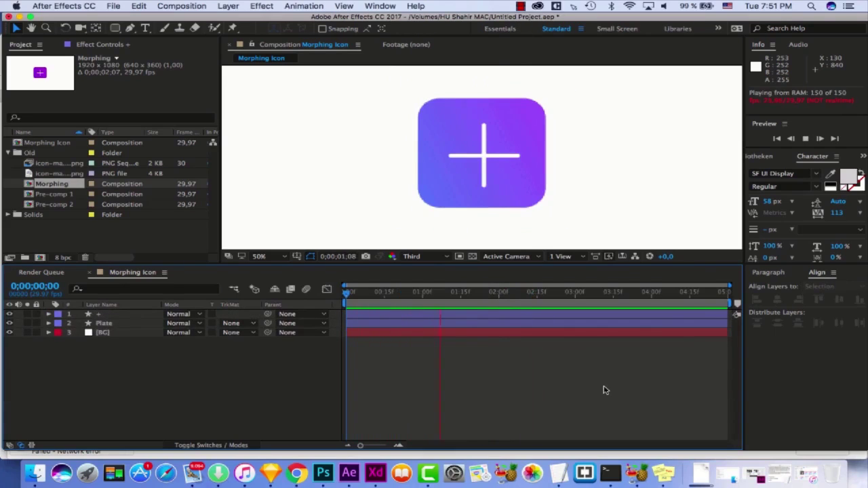
key(space)
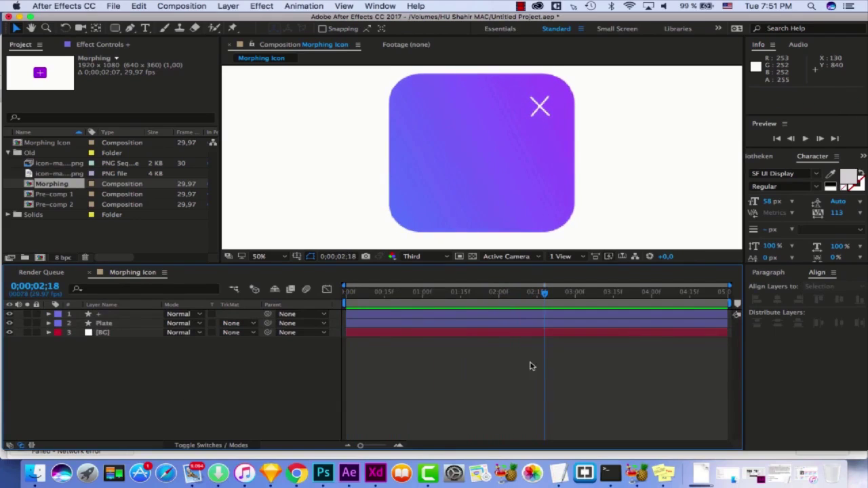
At 0;00;02;08, draw an outlined rectangle across the middle of the purple plate on a new shape layer
drag(489, 301, 520, 299)
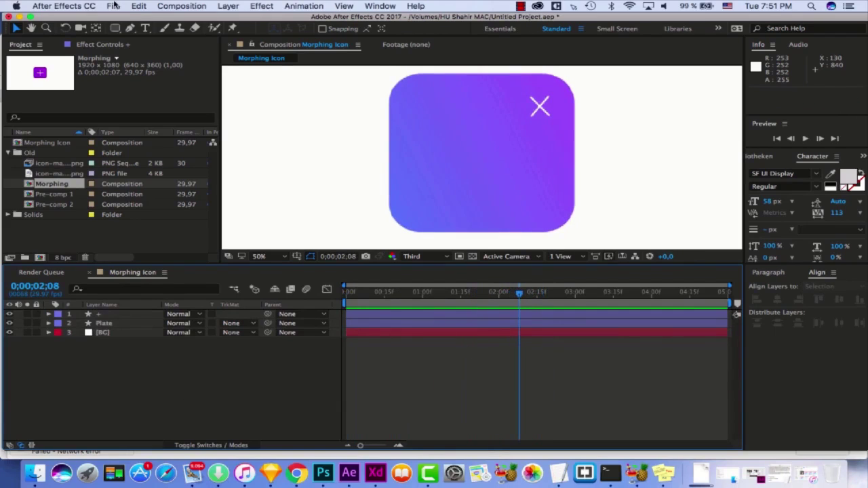
drag(115, 28, 163, 31)
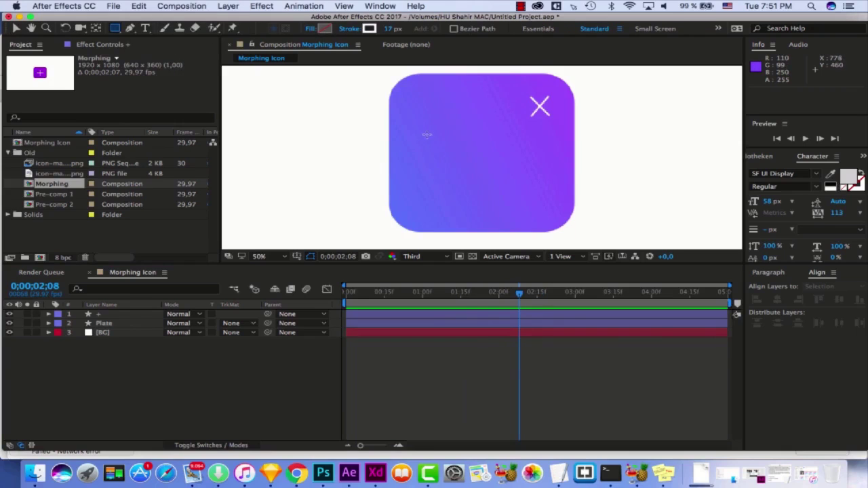
drag(426, 135, 541, 184)
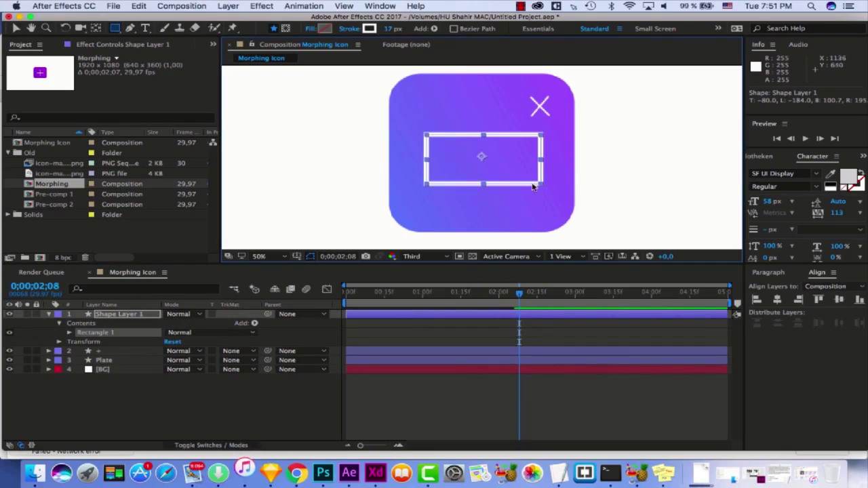
Nudge the rectangle slightly upward on the plate and set its stroke width to 8 px
key(v)
key(Up)
key(Up)
key(Up)
key(Up)
key(Up)
key(Up)
key(Up)
key(Up)
key(Up)
key(Up)
key(Up)
key(Up)
key(Up)
key(Up)
key(Up)
key(Up)
key(Up)
key(Up)
key(Up)
key(Up)
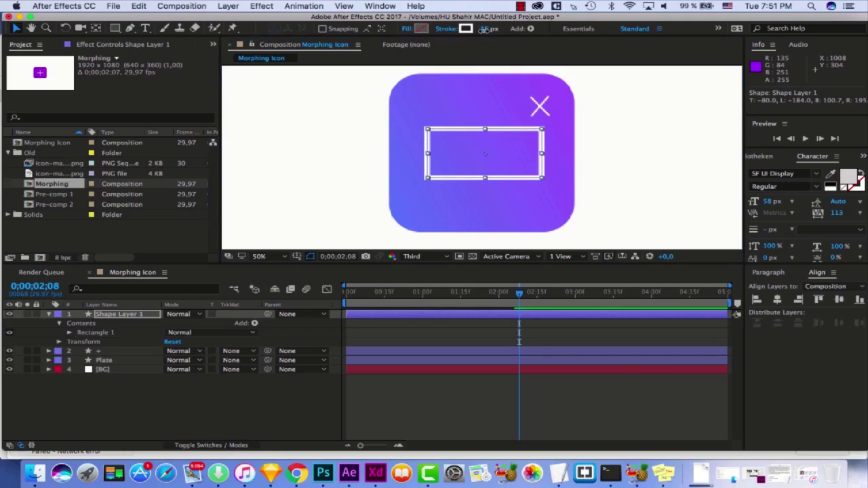
drag(488, 28, 482, 34)
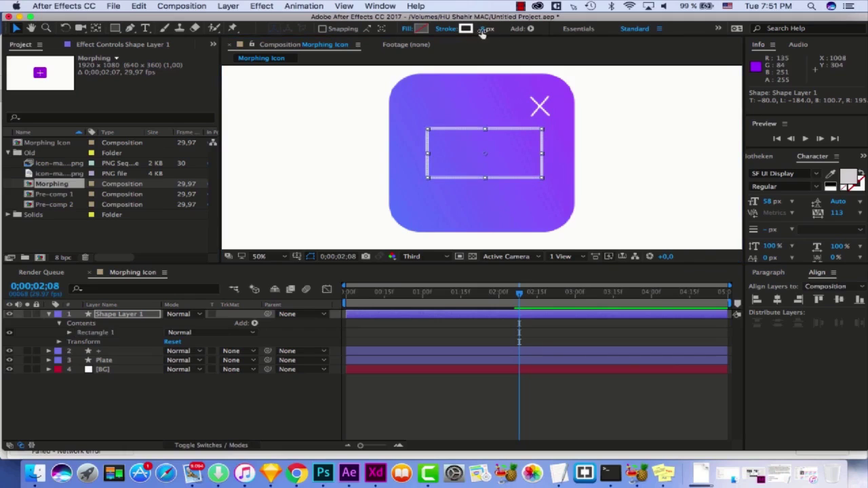
click(461, 403)
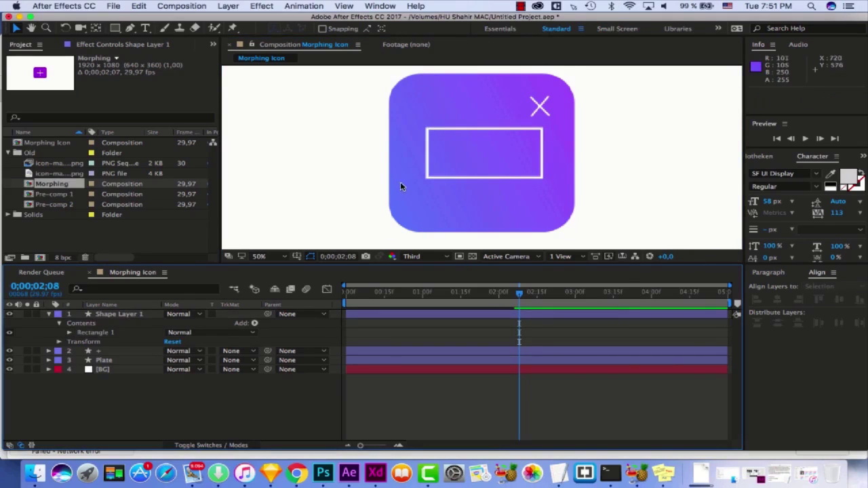
Draw a V-shaped envelope flap with the Pen tool between the rectangle's upper corners, in the same shape layer
key(/)
click(146, 314)
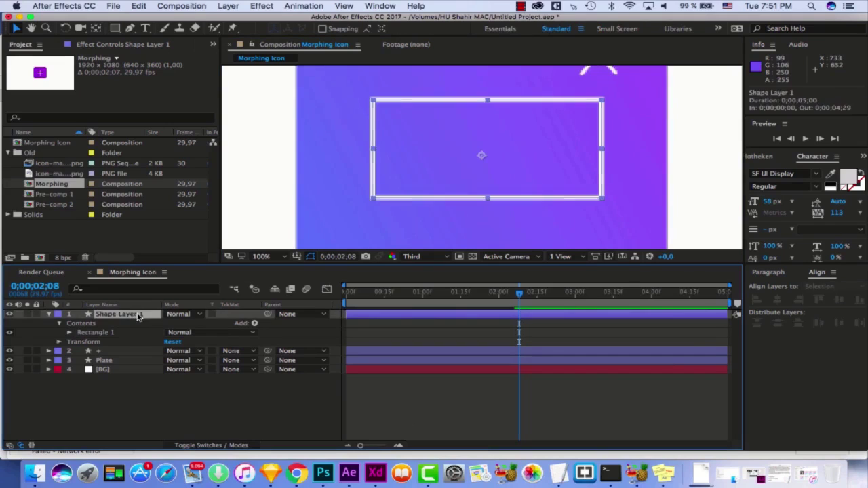
click(131, 28)
click(373, 101)
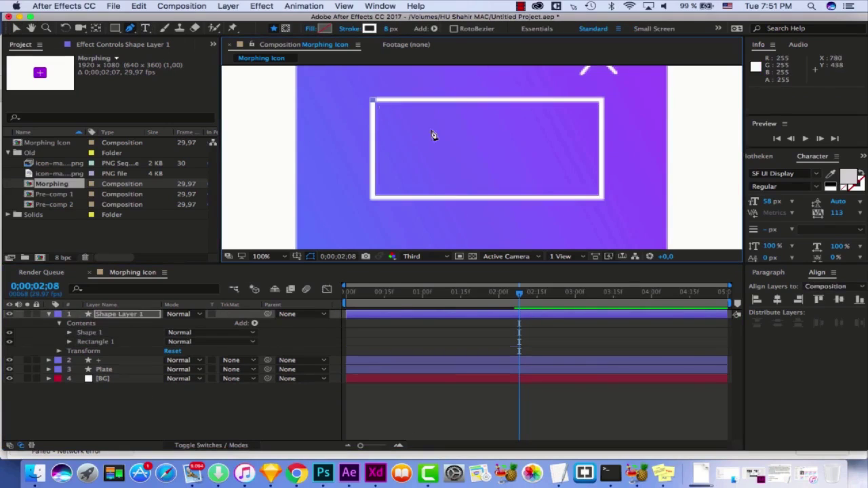
click(483, 150)
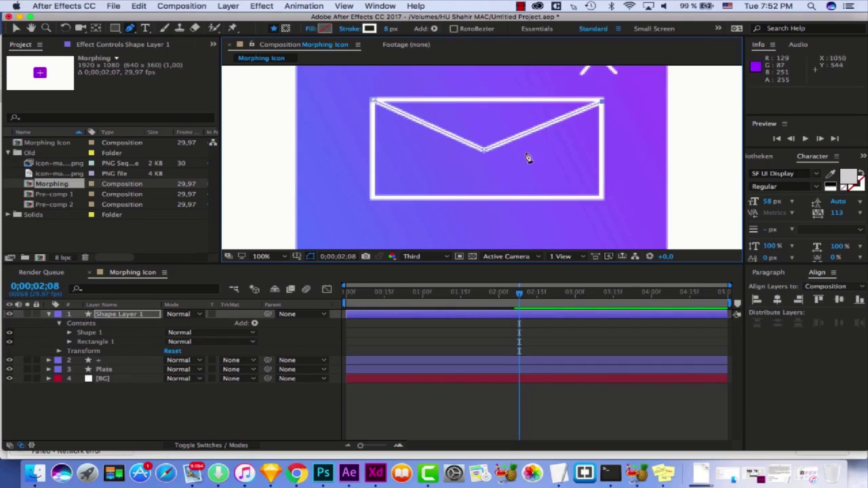
click(617, 429)
scroll(587, 181, down, 2)
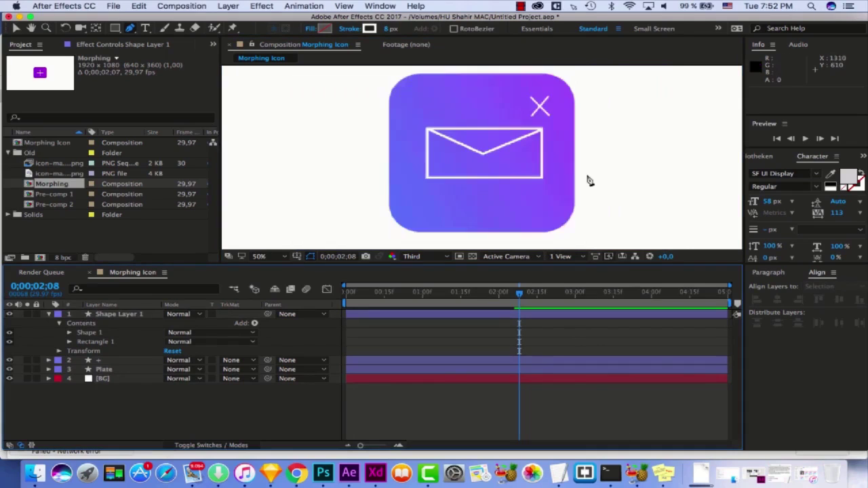
scroll(591, 180, up, 2)
scroll(592, 180, down, 2)
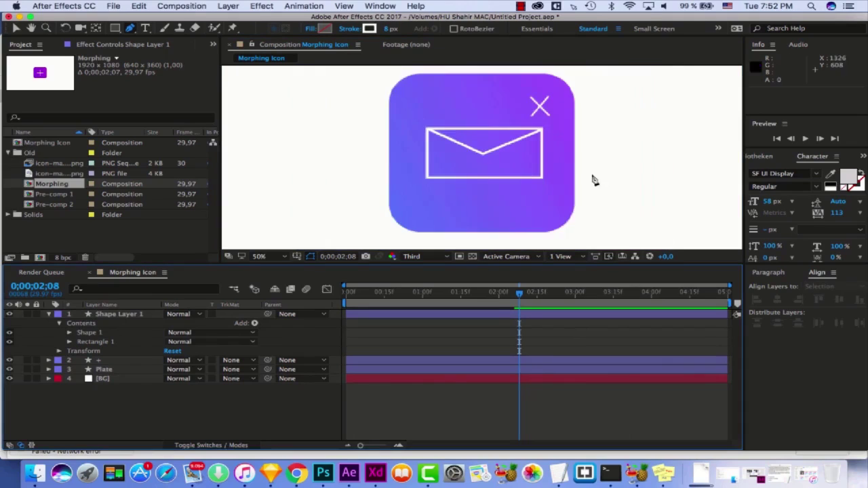
Scale the envelope layer down to about 91% by 92% and shift it to position 958, 538
click(16, 29)
click(136, 315)
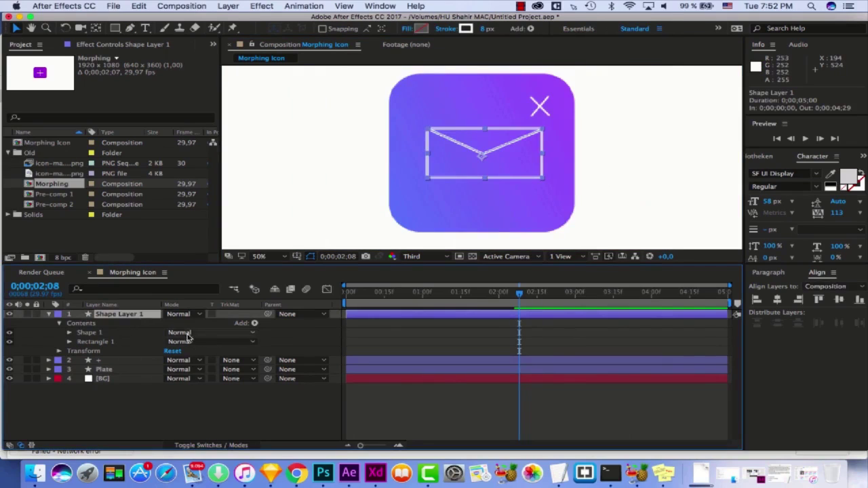
drag(542, 178, 536, 179)
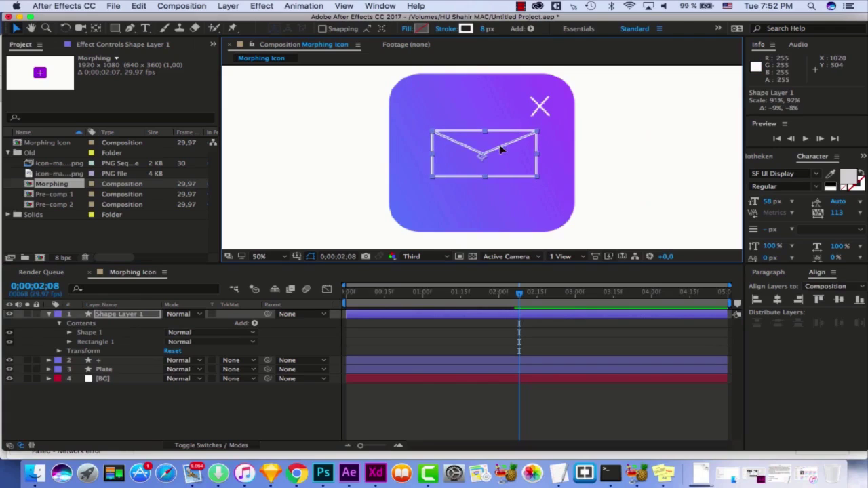
drag(502, 149, 499, 149)
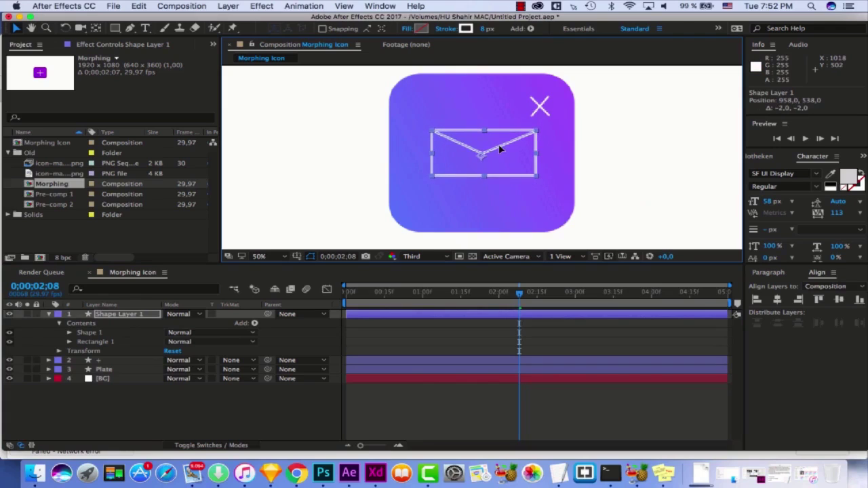
click(568, 342)
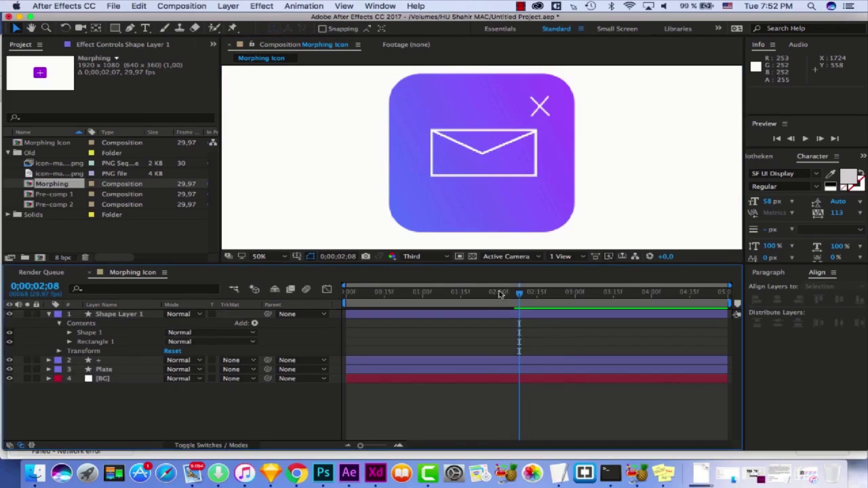
Move the current time to 0;00;01;12 and rename the envelope's shape layer to "Mail icon"
drag(482, 293, 453, 293)
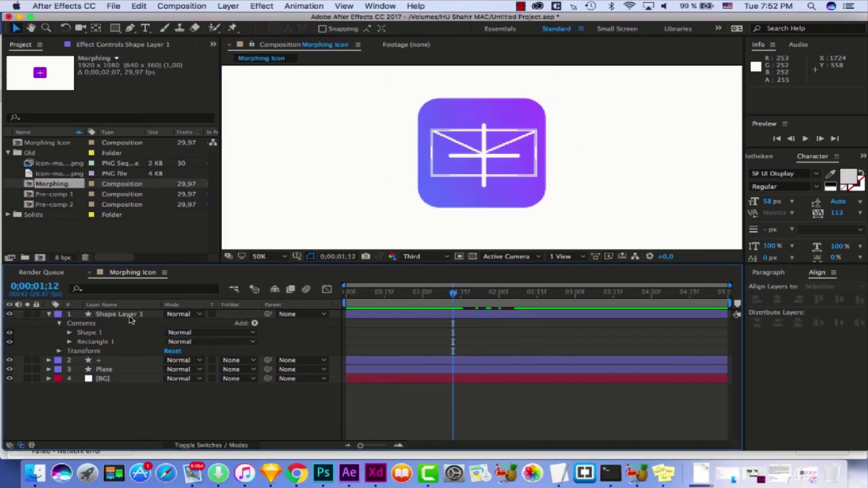
click(131, 319)
key(Return)
text(Ma)
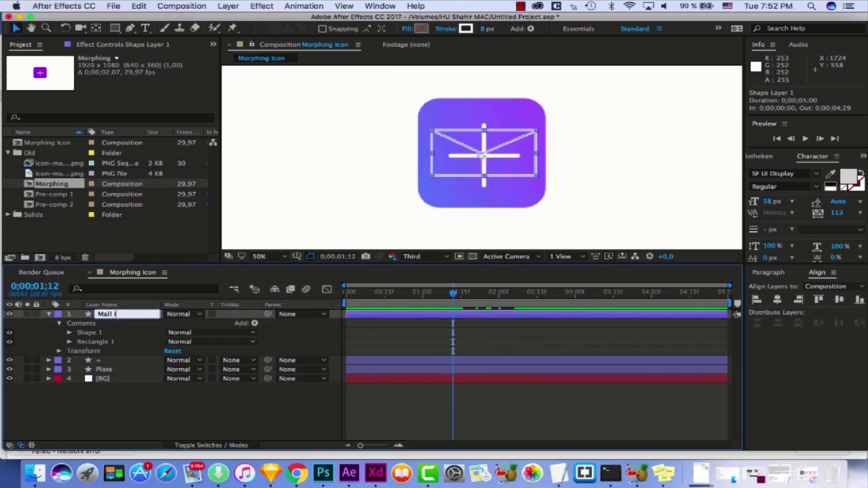
text(il icon)
click(126, 396)
Add Scale keyframes to the Mail icon layer at 0;00;01;11 and about 0;00;02;01
click(135, 315)
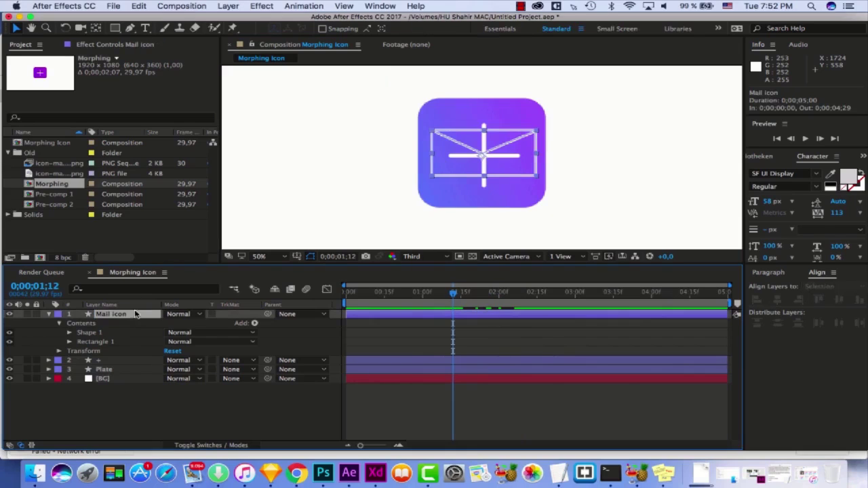
key(s)
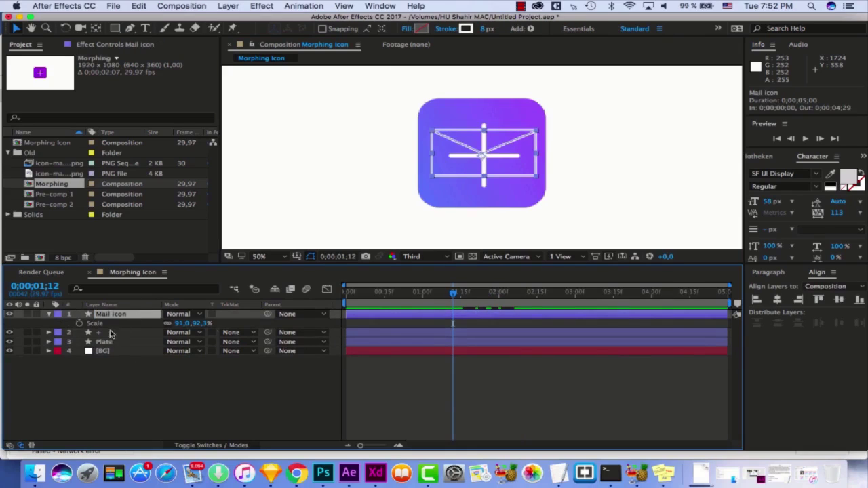
click(106, 325)
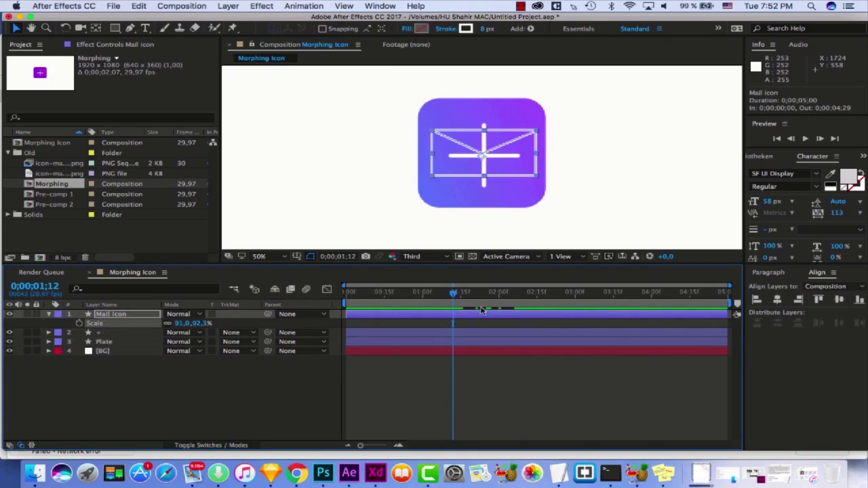
mouse_move(460, 302)
mouse_down()
mouse_move(500, 298)
mouse_move(450, 308)
mouse_up()
click(80, 324)
key(alt+shift+s)
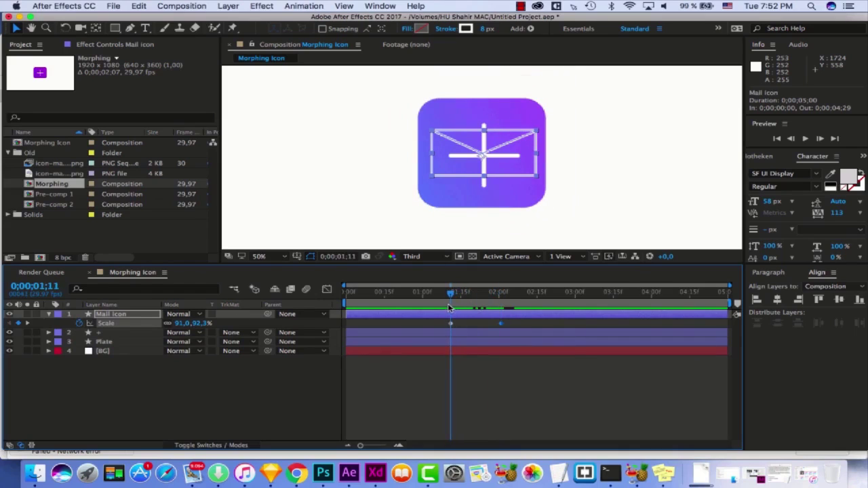
Set the Mail icon's scale to 0% at the 0;00;01;11 keyframe
drag(197, 324, 169, 327)
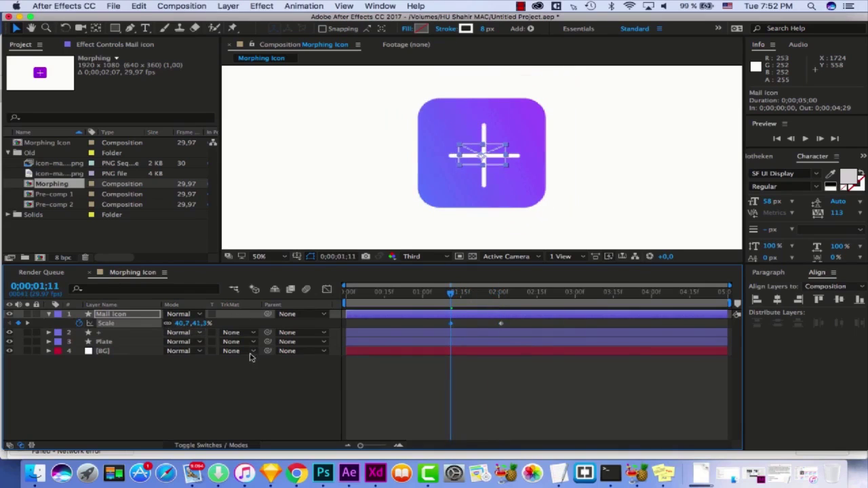
click(199, 323)
text(0)
key(Return)
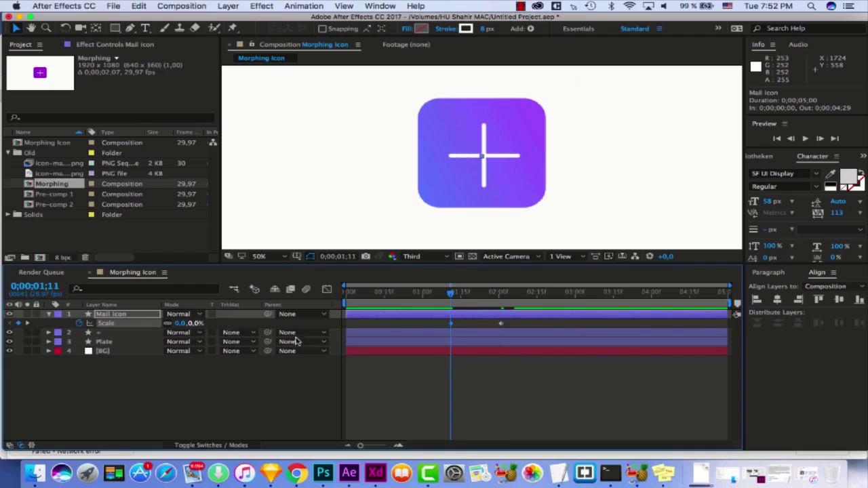
Preview the Mail icon's scale-up animation and return the current time to 0;00;01;12
click(509, 382)
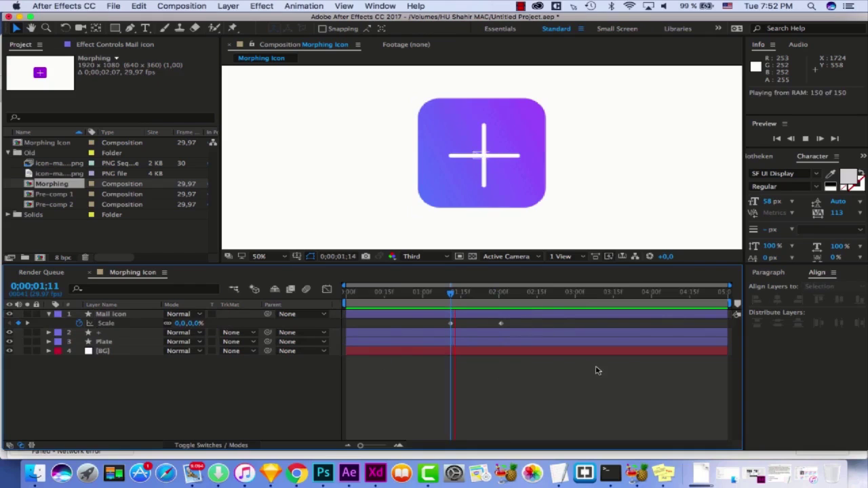
key(space)
click(453, 297)
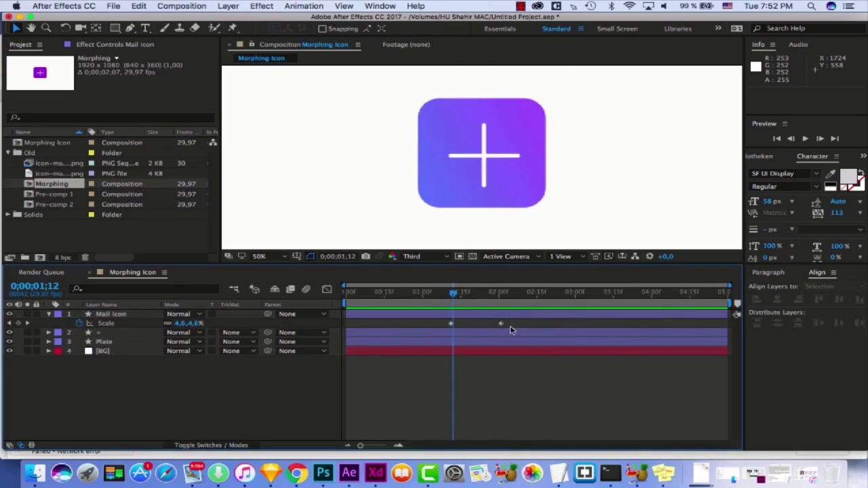
Apply Easy Ease to the Mail icon's Scale keyframes, shift them to start at 0;00;01;12, and preview the motion
click(450, 323)
right_click(452, 325)
key(Escape)
right_click(453, 327)
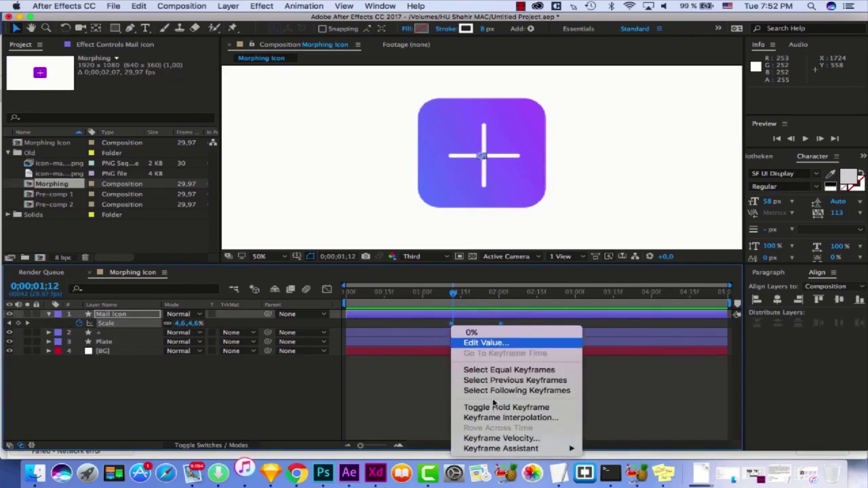
mouse_move(505, 448)
click(613, 386)
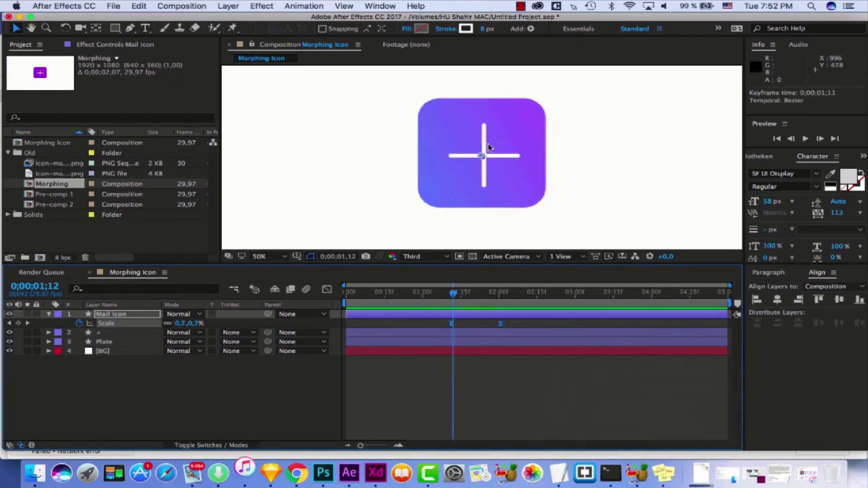
key(space)
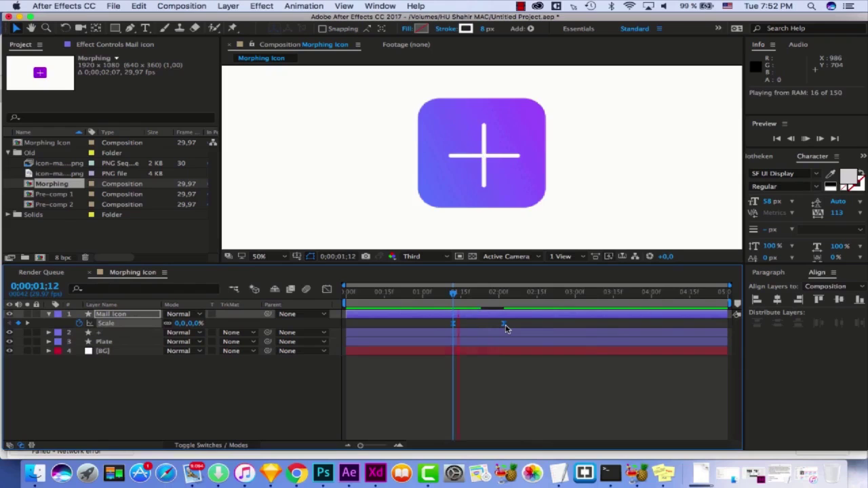
click(455, 291)
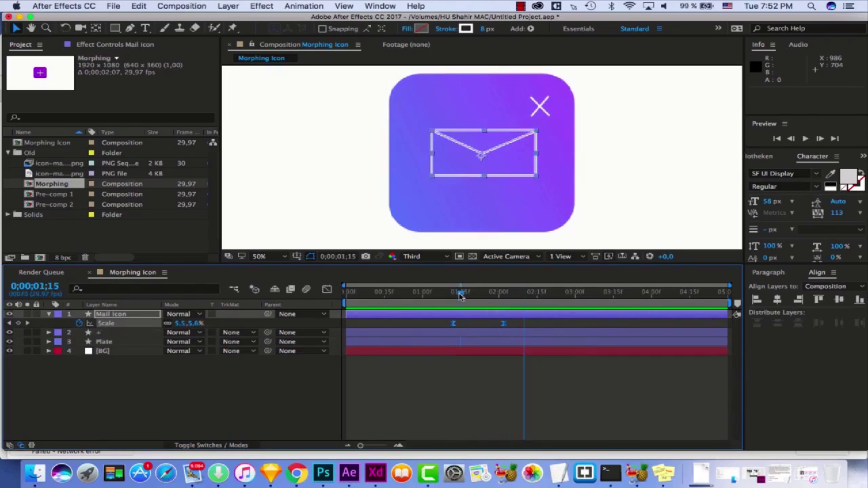
Reshape the Mail icon's Scale speed curve to about 87% incoming influence at the end keyframe and preview the result
click(326, 289)
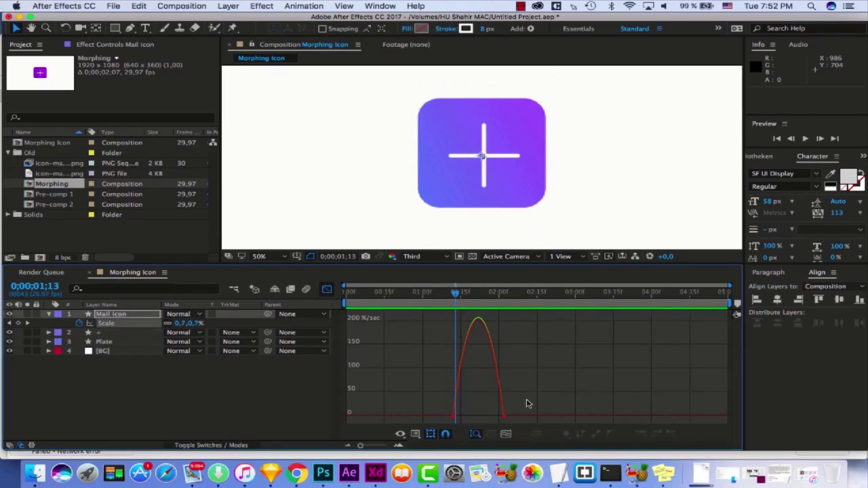
drag(504, 416, 482, 411)
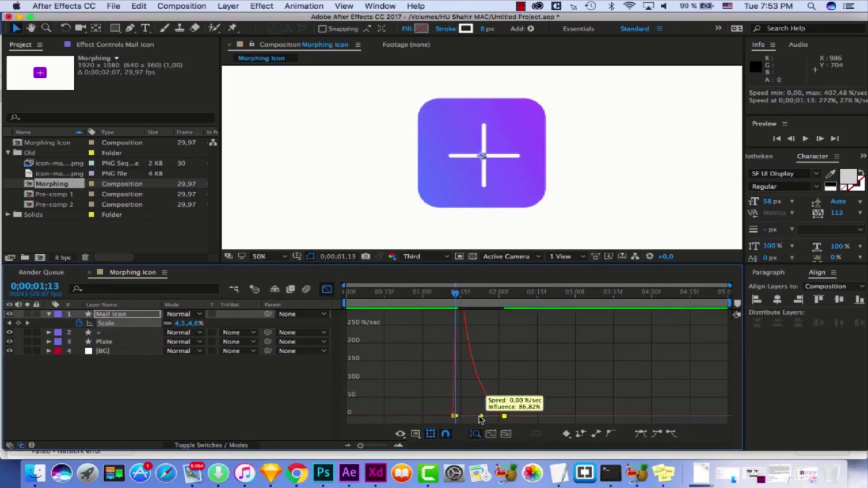
click(450, 291)
key(space)
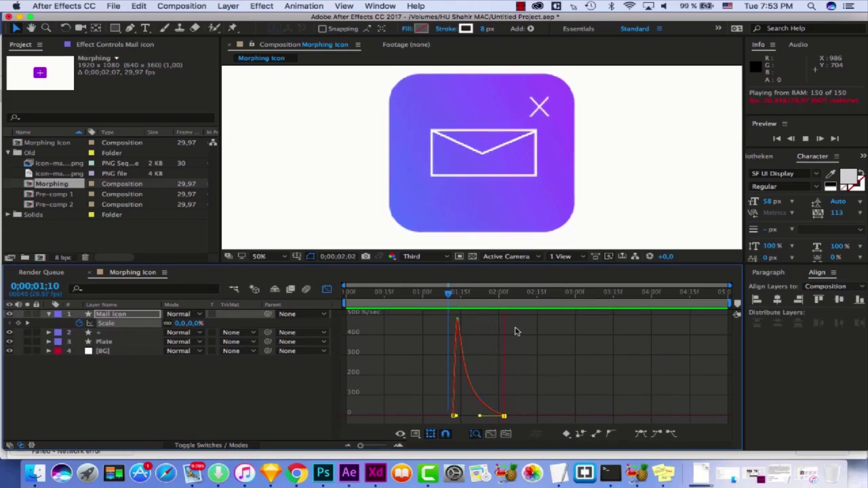
key(space)
key(shift+F3)
click(477, 384)
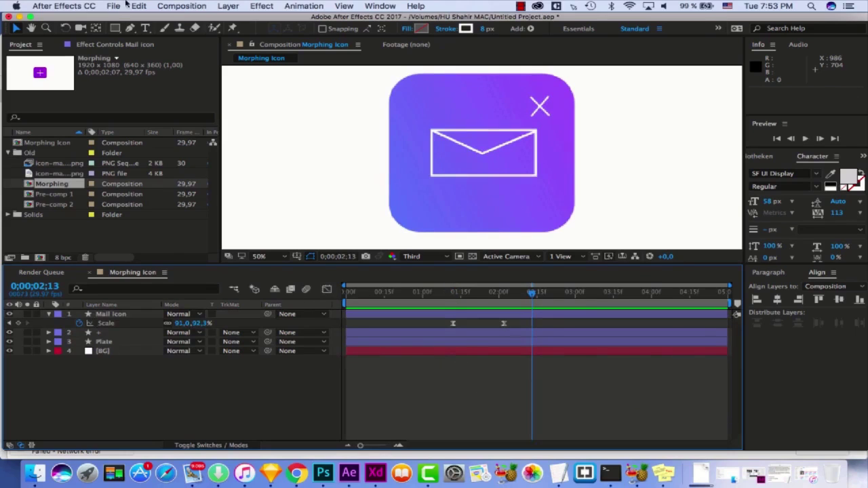
Add a "Mail" text layer on the plate just below the envelope
key(super+t)
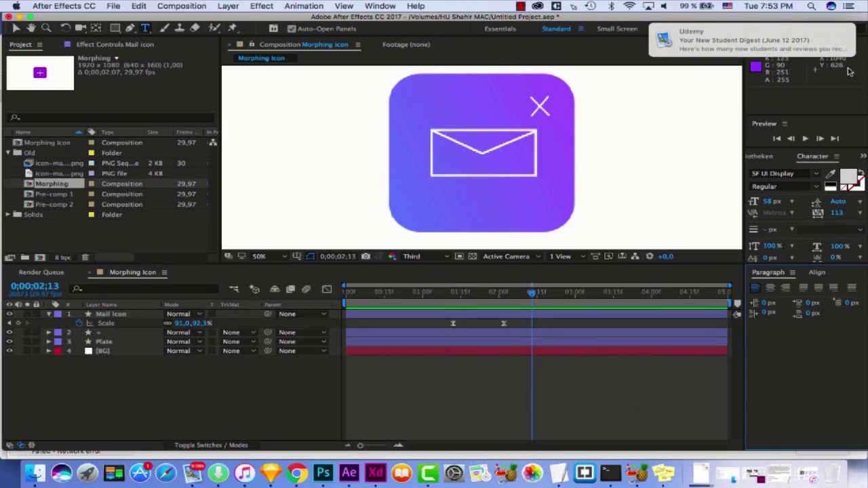
click(447, 203)
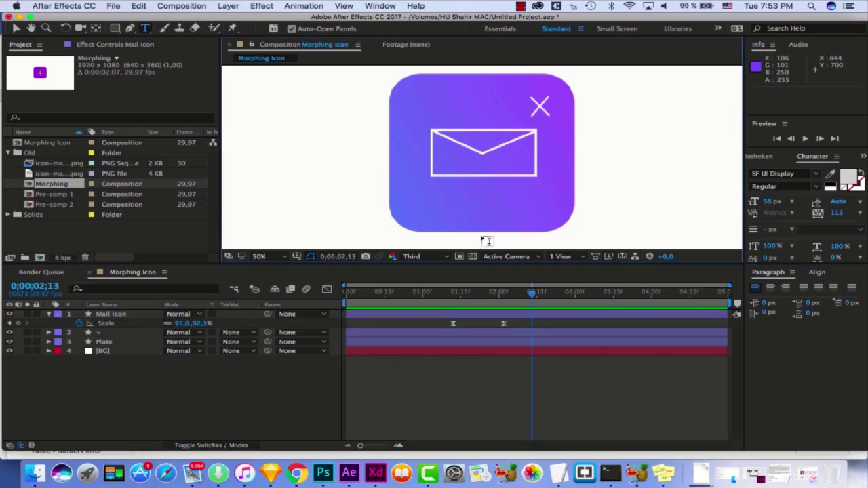
text(Mail)
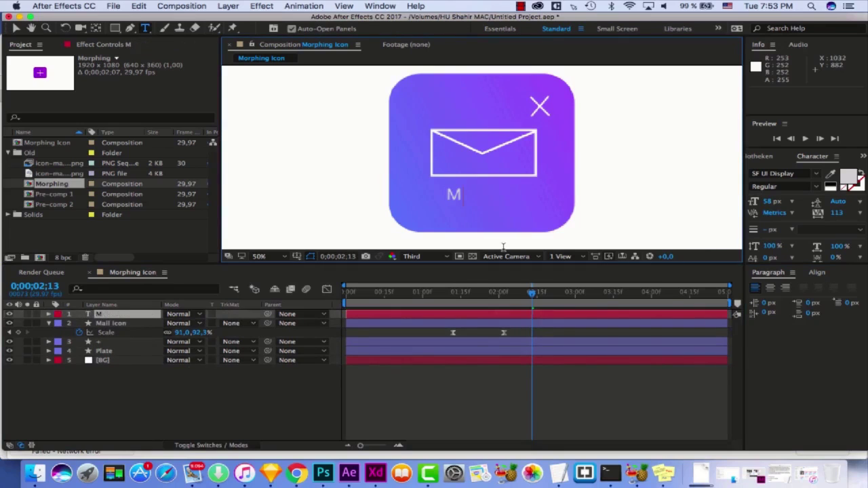
click(15, 27)
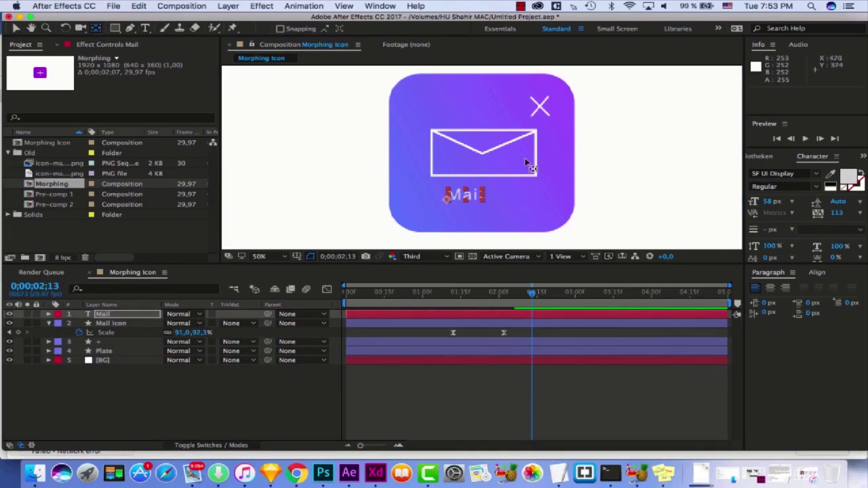
Move the Mail text's anchor point to its centre and position the text centred beneath the envelope
drag(451, 204, 465, 198)
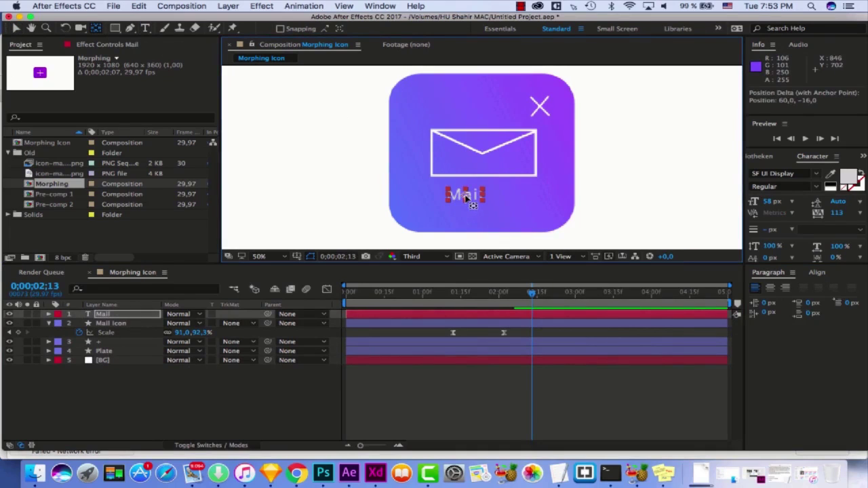
key(slash)
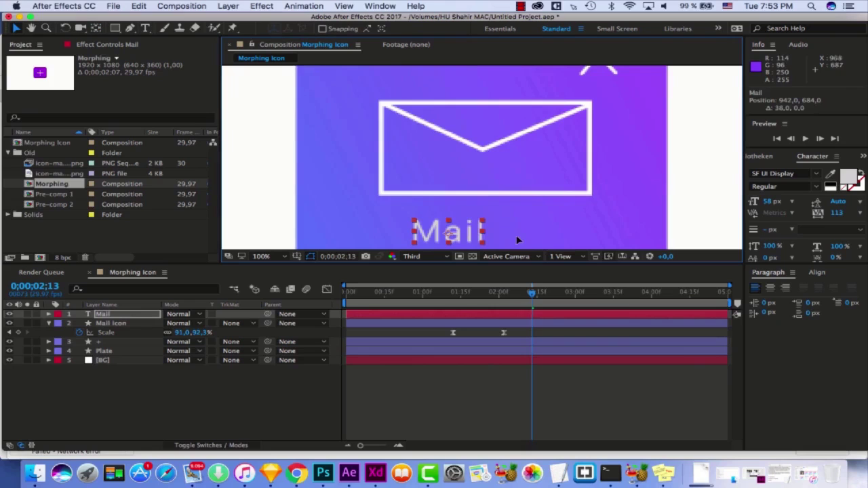
scroll(516, 240, down, 3)
scroll(517, 240, right, 2)
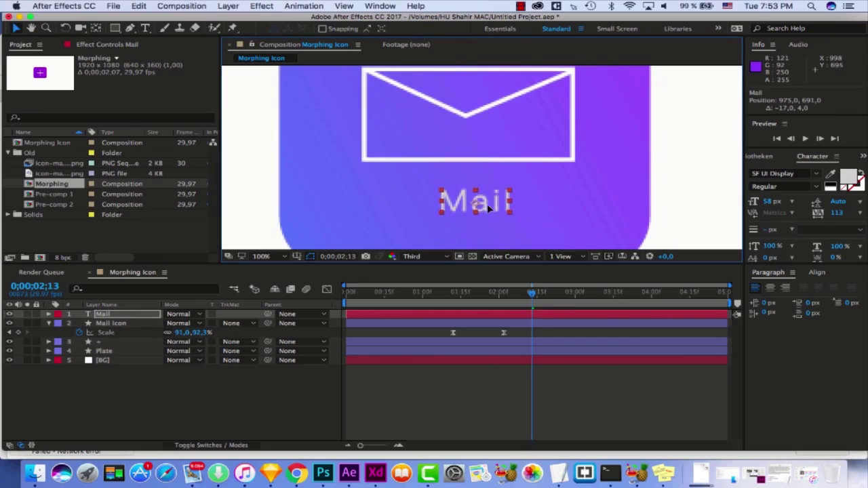
drag(487, 209, 487, 205)
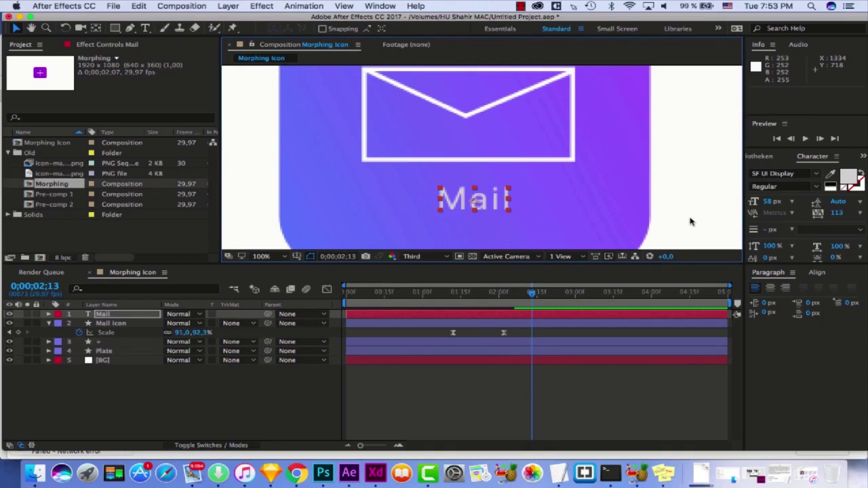
key(comma)
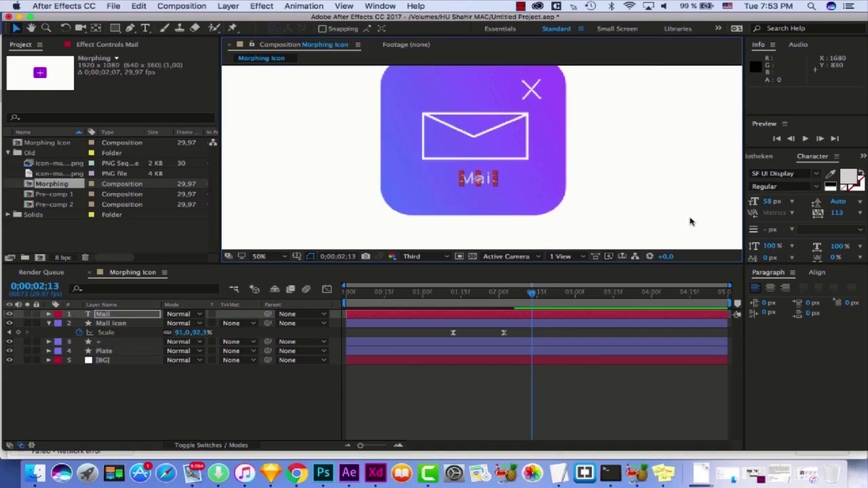
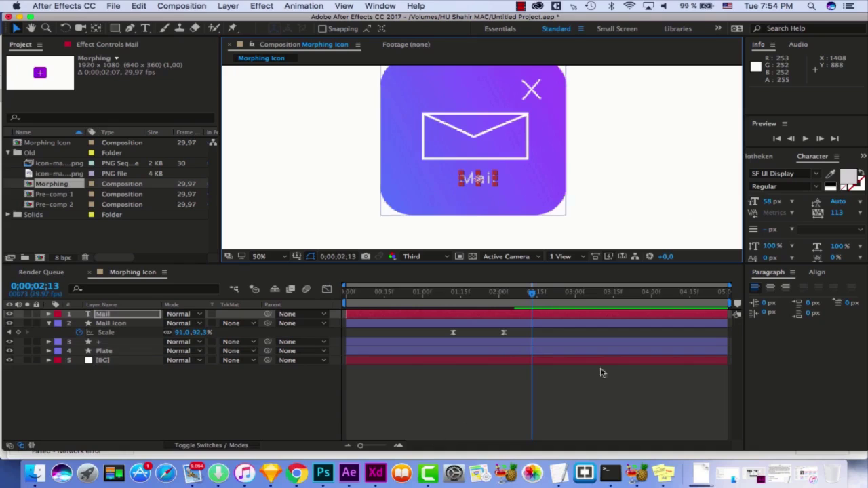
click(587, 402)
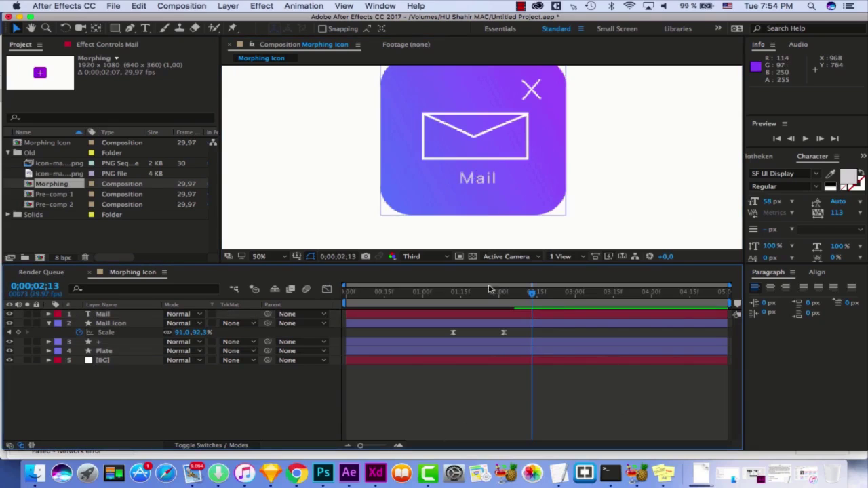
Set the Mail text layer's Opacity to 0% and add an Opacity keyframe at 0;00;01;13
mouse_move(470, 304)
mouse_down()
mouse_move(452, 304)
mouse_move(552, 305)
mouse_move(456, 310)
mouse_up()
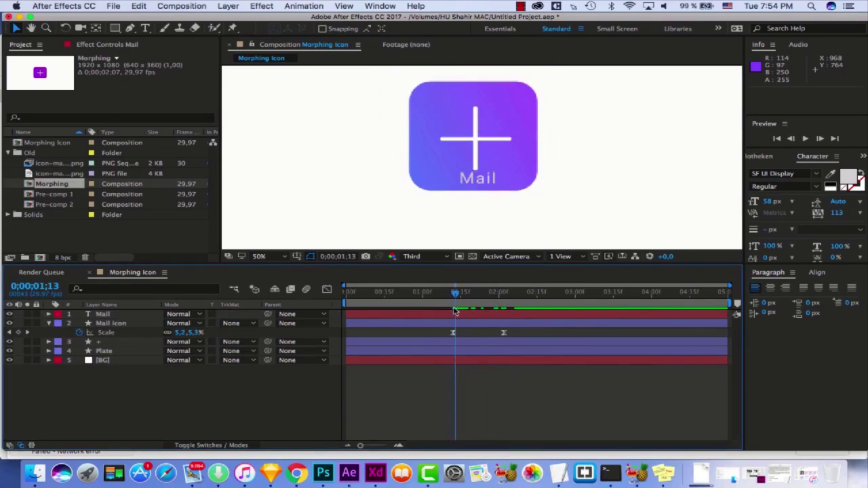
click(115, 315)
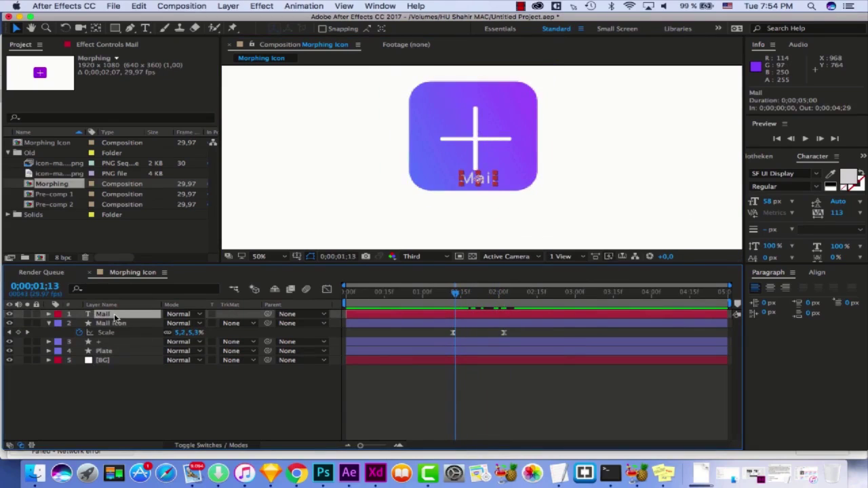
key(t)
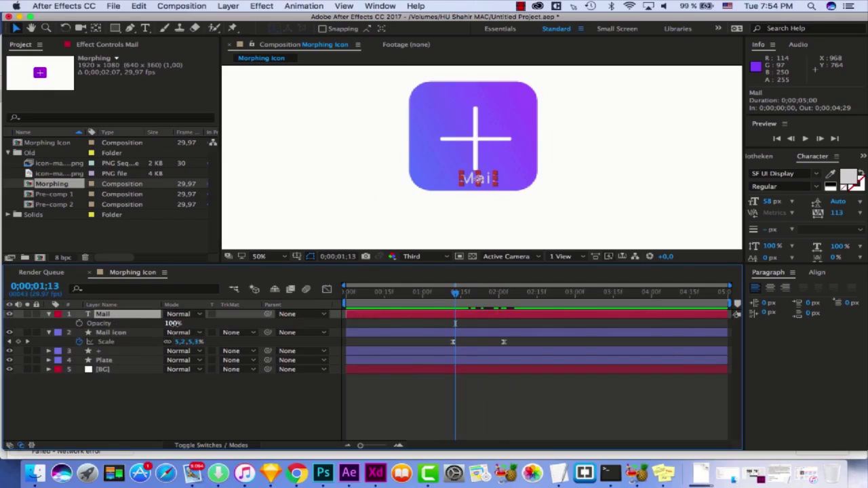
drag(173, 323, 138, 327)
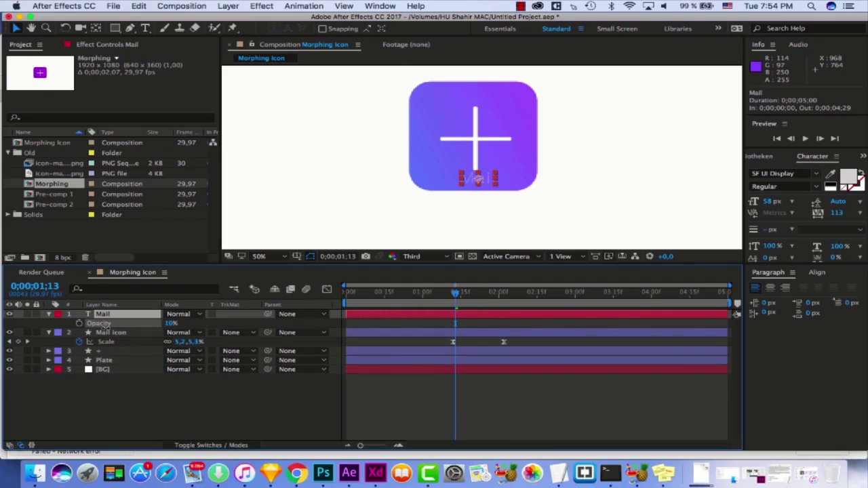
click(79, 325)
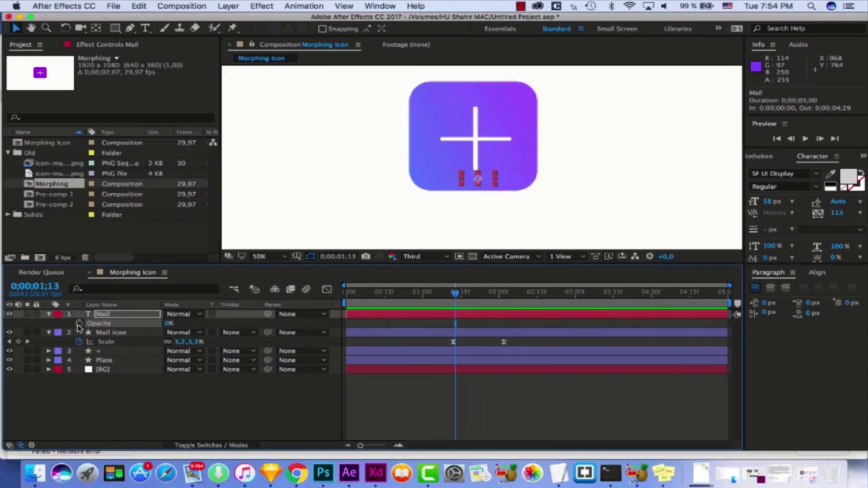
Key the Mail text's Opacity at 100% at 0;00;02;02 and preview the fade-in
click(483, 299)
key(k)
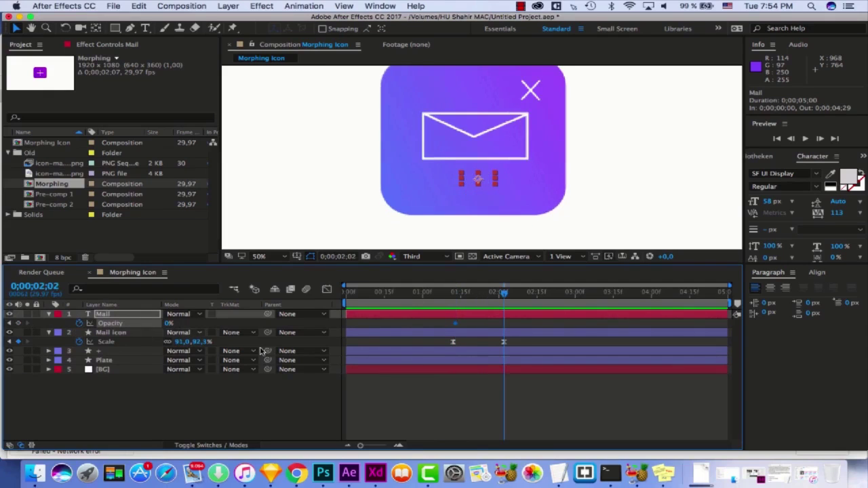
click(168, 323)
text(100)
key(Return)
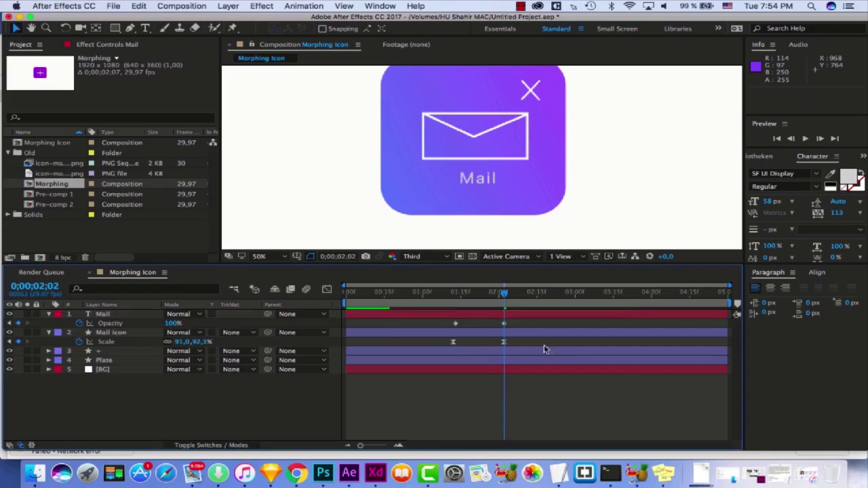
key(space)
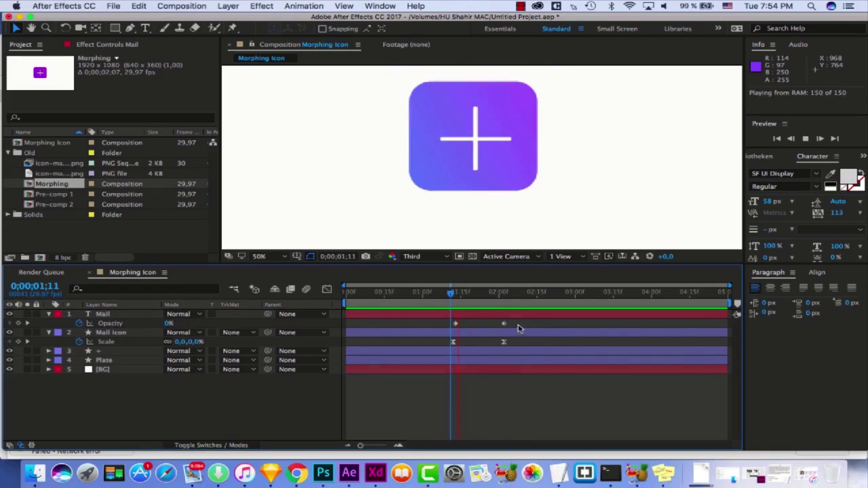
Shift the Mail text's Opacity keyframes to start at 0;00;01;16, apply Easy Ease to them, and preview the animation
click(455, 323)
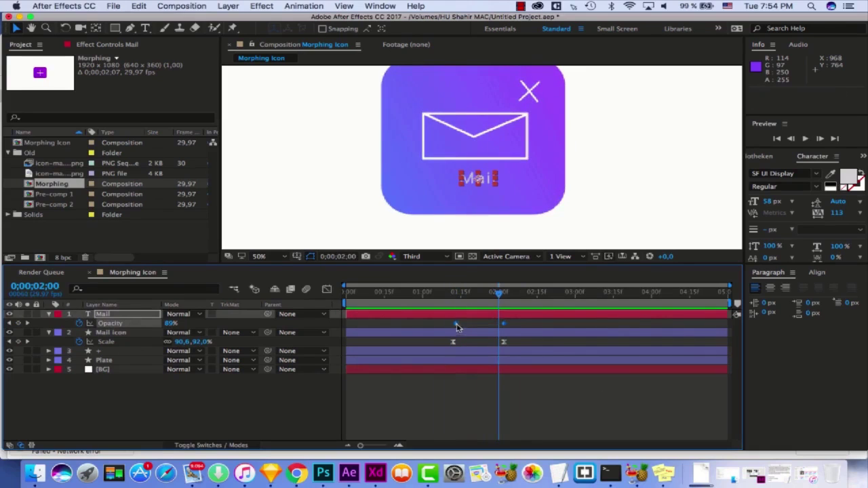
drag(456, 327, 464, 327)
right_click(515, 329)
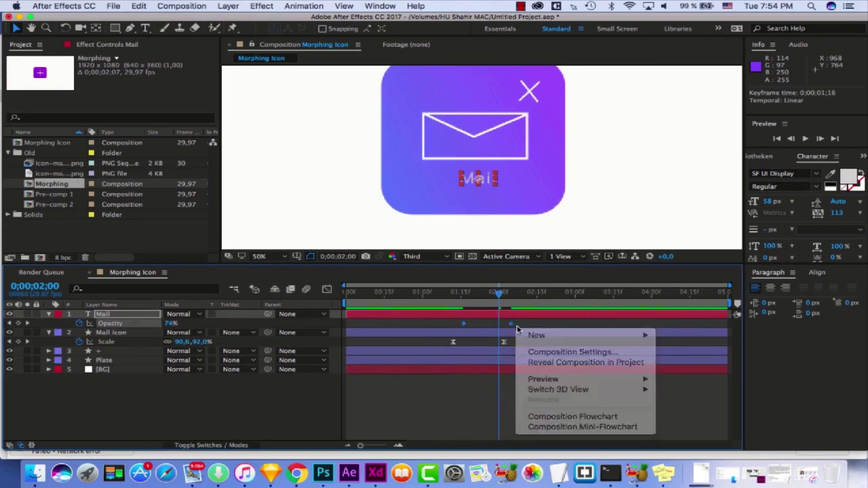
right_click(511, 325)
mouse_move(579, 449)
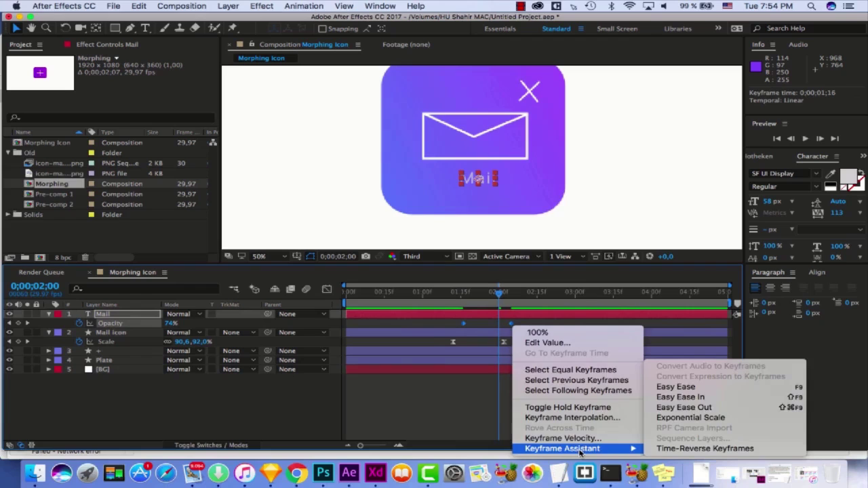
click(698, 387)
click(490, 323)
key(space)
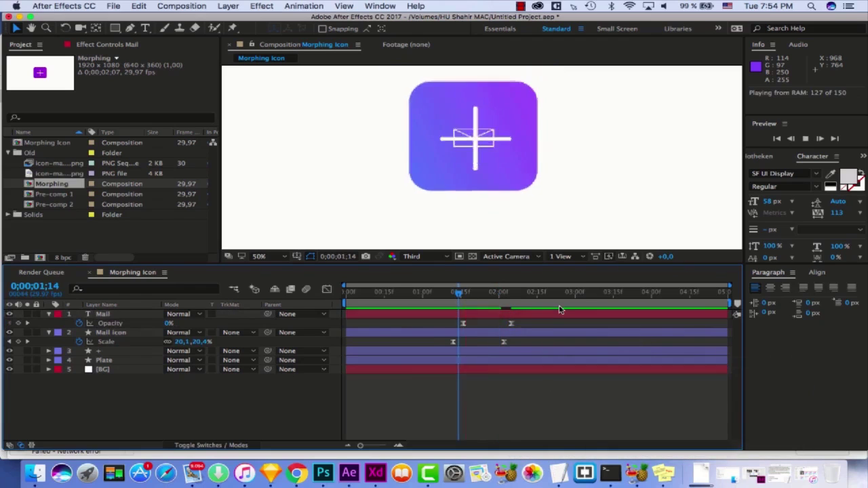
key(space)
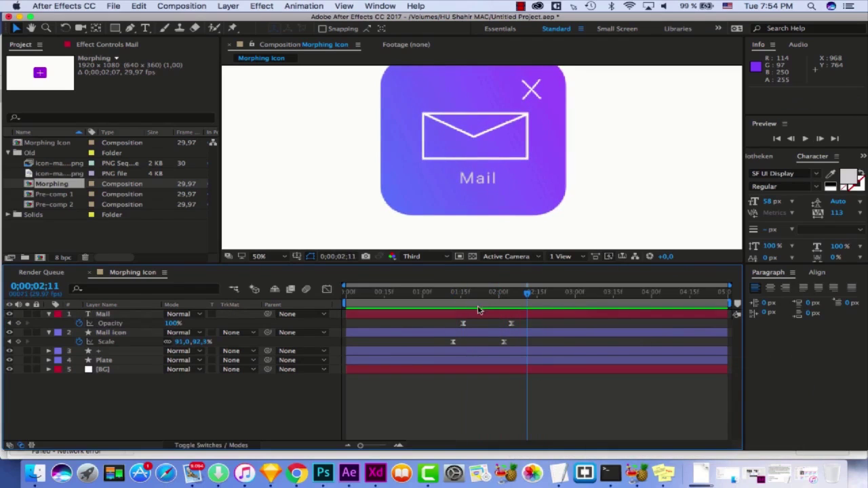
Collapse the revealed keyframe properties of the Mail text and Mail icon layers
click(64, 315)
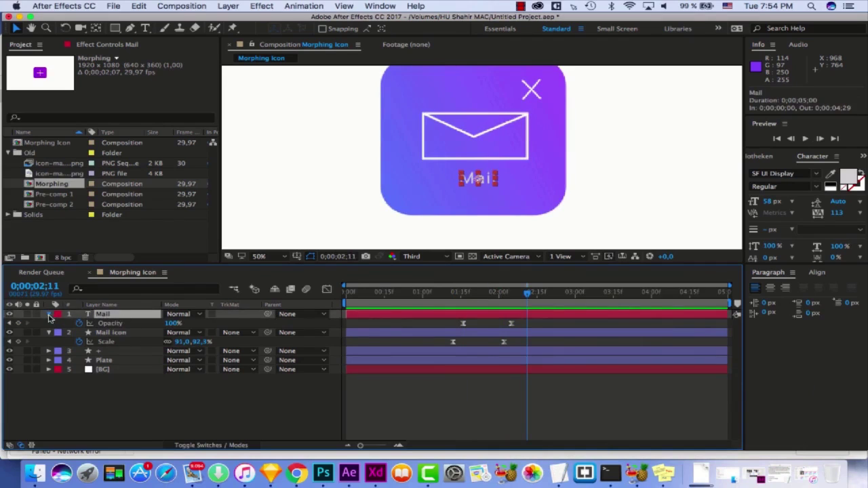
click(48, 314)
click(49, 323)
click(53, 324)
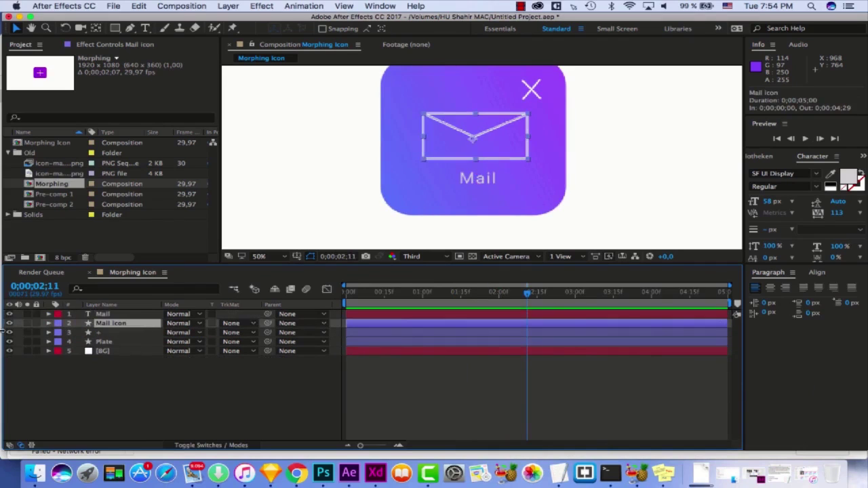
Set the stroke of the Mail icon's envelope flap, Shape 1, to Round Cap and Round Join
click(50, 323)
click(60, 342)
click(59, 333)
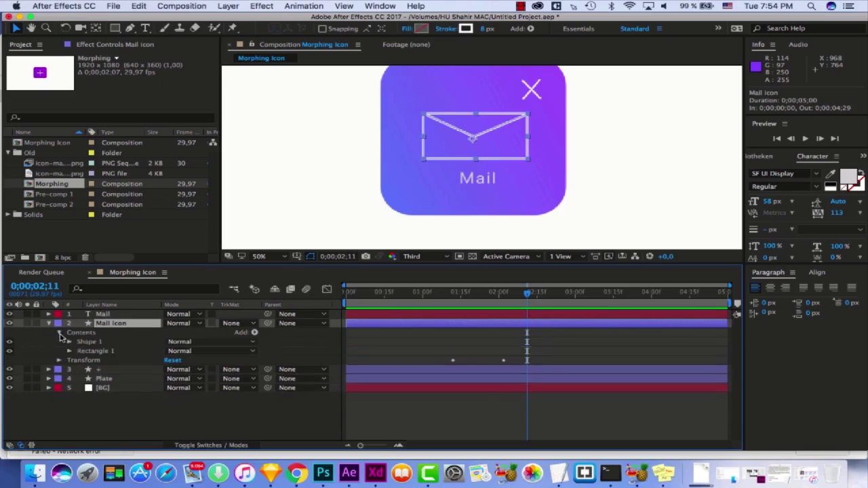
click(85, 342)
click(70, 343)
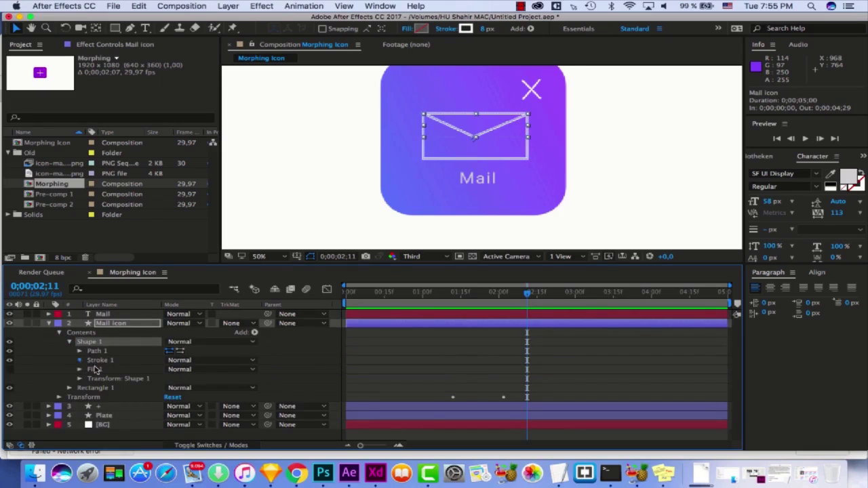
click(79, 360)
scroll(182, 399, down, 1)
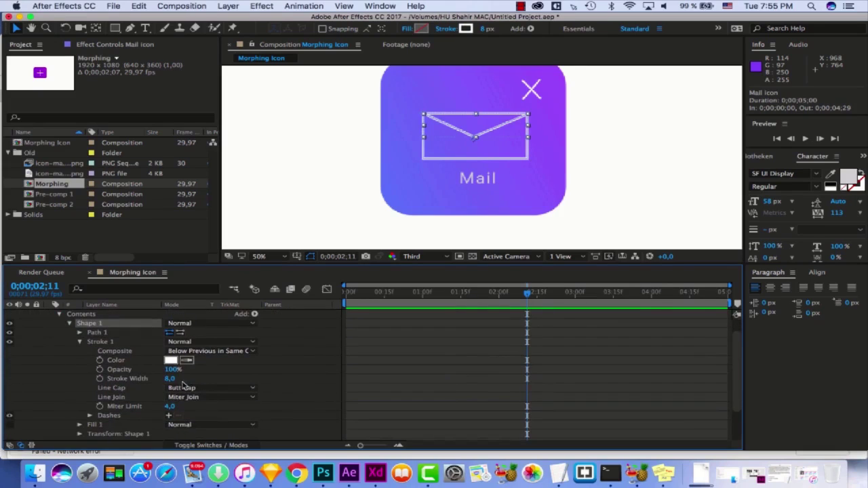
click(530, 359)
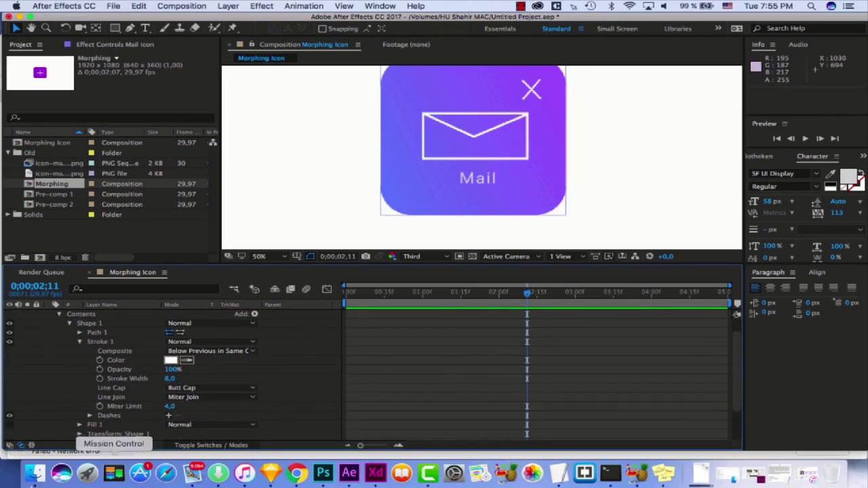
click(183, 387)
click(204, 409)
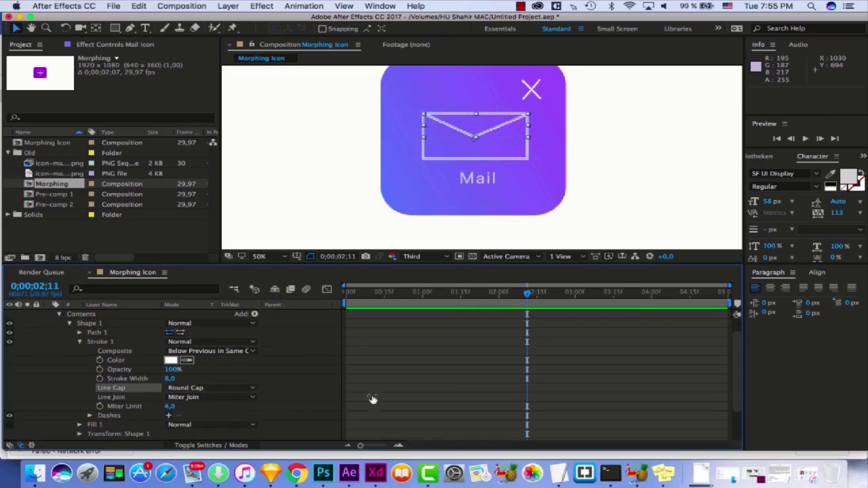
click(203, 397)
click(204, 419)
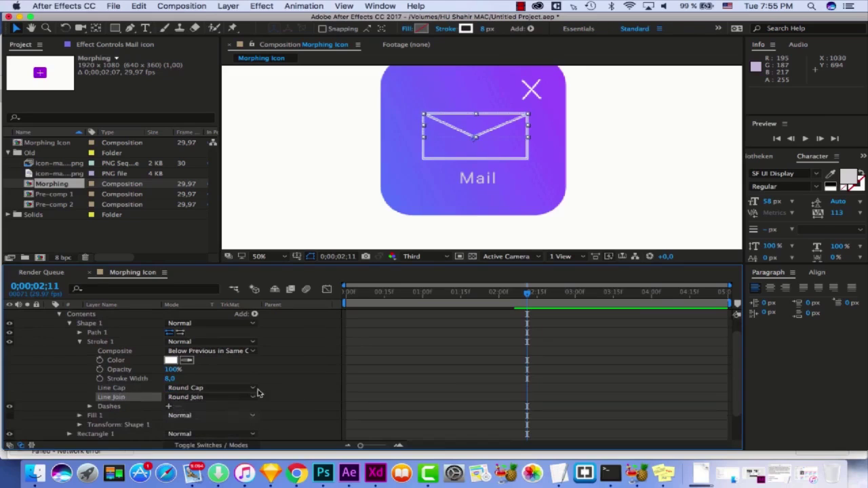
click(377, 382)
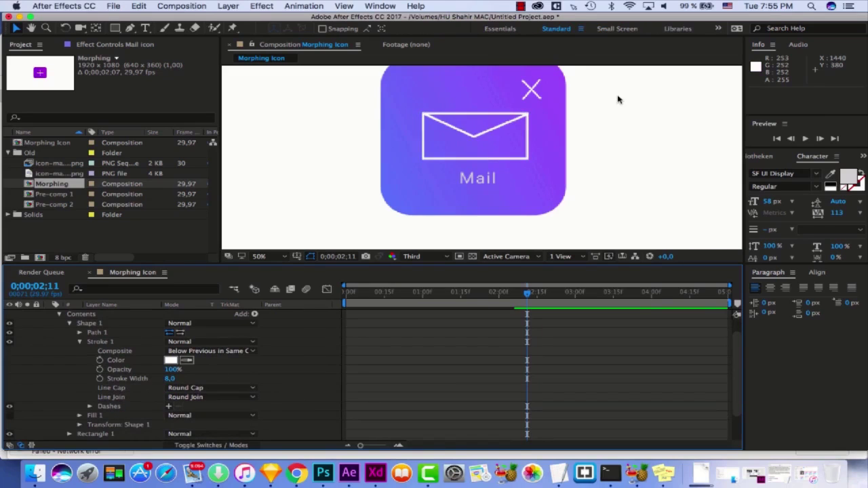
click(192, 377)
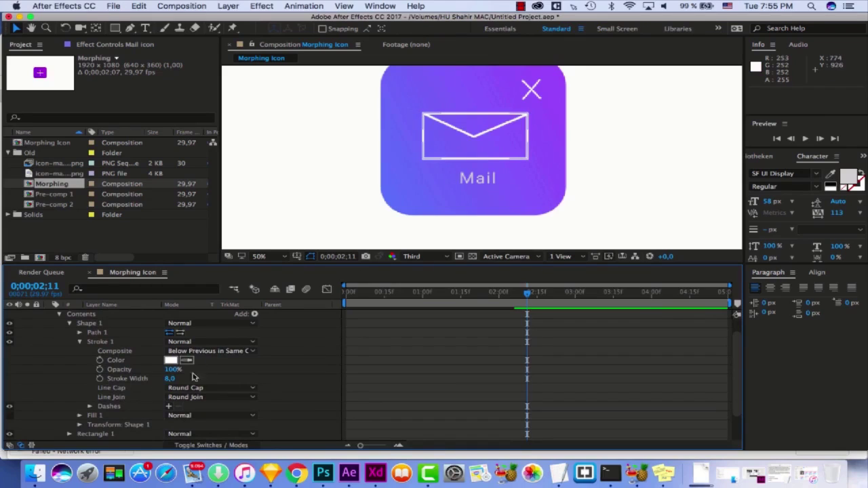
Set the stroke of the Mail icon's Rectangle 1 to Round Cap and Round Join
click(71, 324)
click(69, 351)
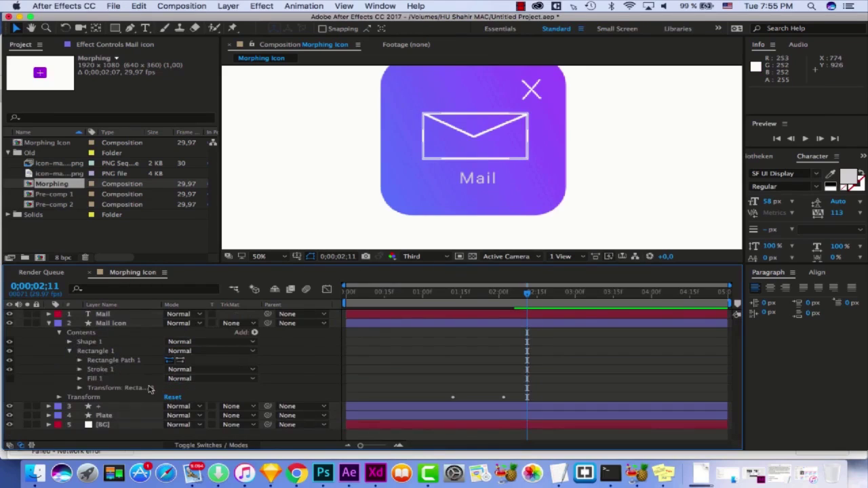
click(79, 370)
click(204, 407)
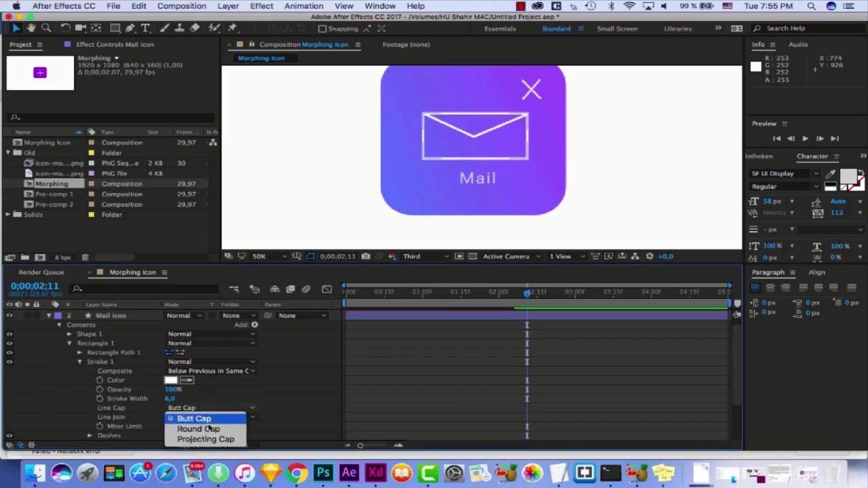
click(213, 430)
click(203, 417)
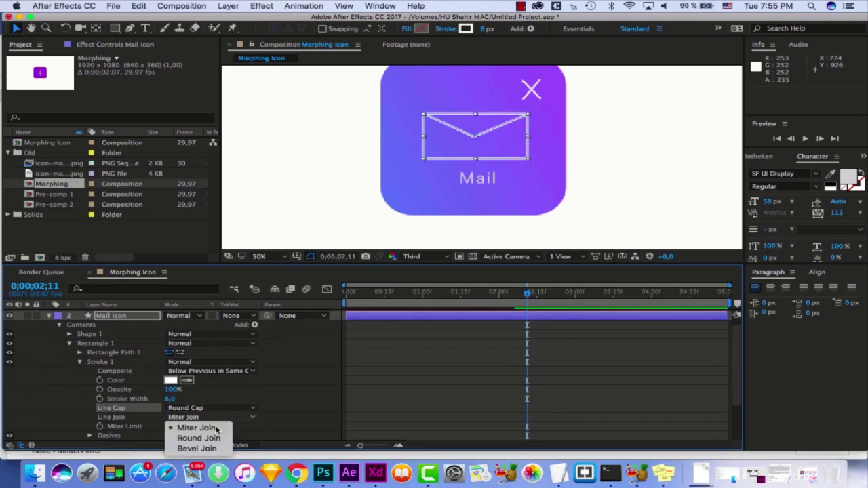
click(203, 438)
click(674, 82)
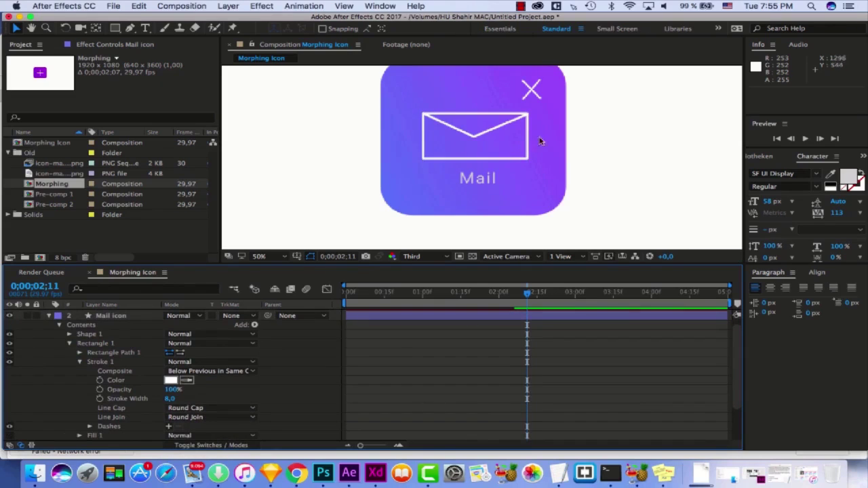
scroll(217, 323, up, 1)
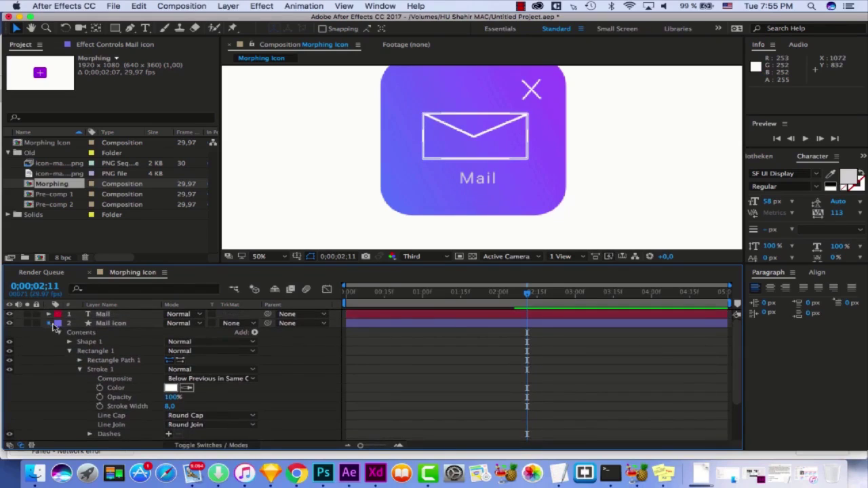
Collapse the Mail icon layer and scrub the morph from 0;00;01;15 to 0;00;02;03 to review it
click(50, 324)
key(comma)
click(460, 292)
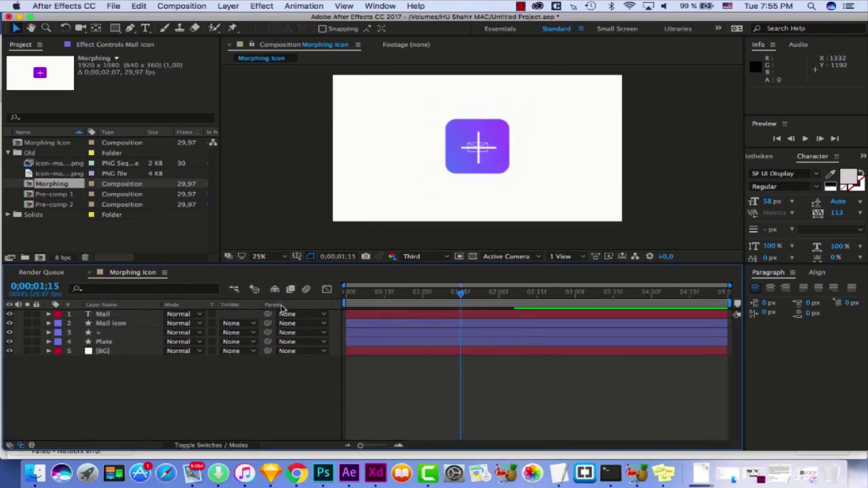
drag(460, 292, 506, 293)
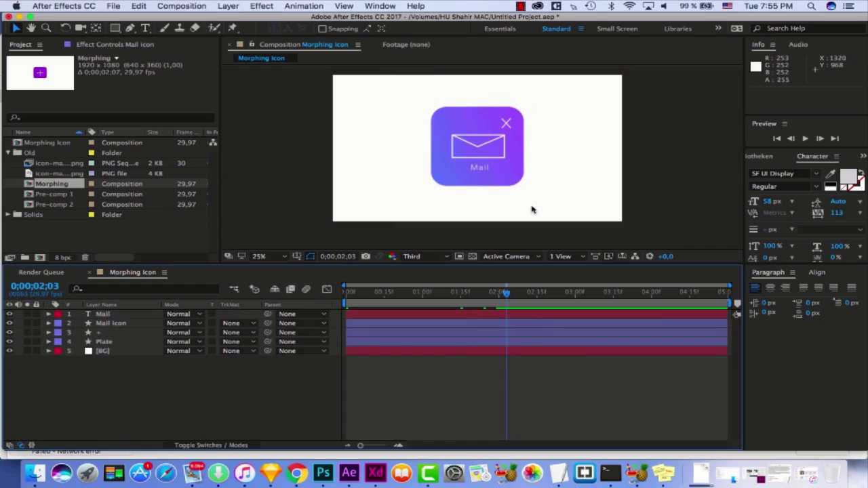
key(period)
Add an Opacity keyframe at 100% to the + layer at 0;00;01;25
click(120, 332)
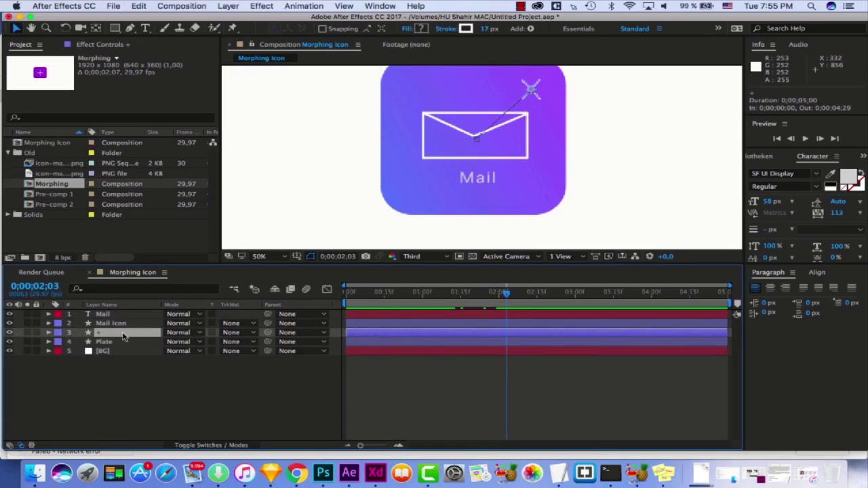
key(t)
mouse_move(496, 296)
mouse_down()
mouse_move(474, 296)
mouse_move(485, 296)
mouse_up()
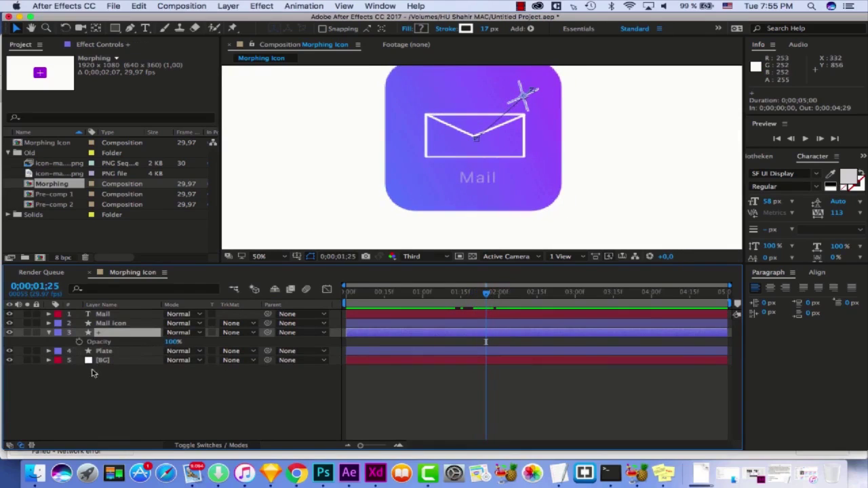
click(79, 342)
Key the + layer's Opacity at 58% at 0;00;02;03 and preview the animation
click(505, 295)
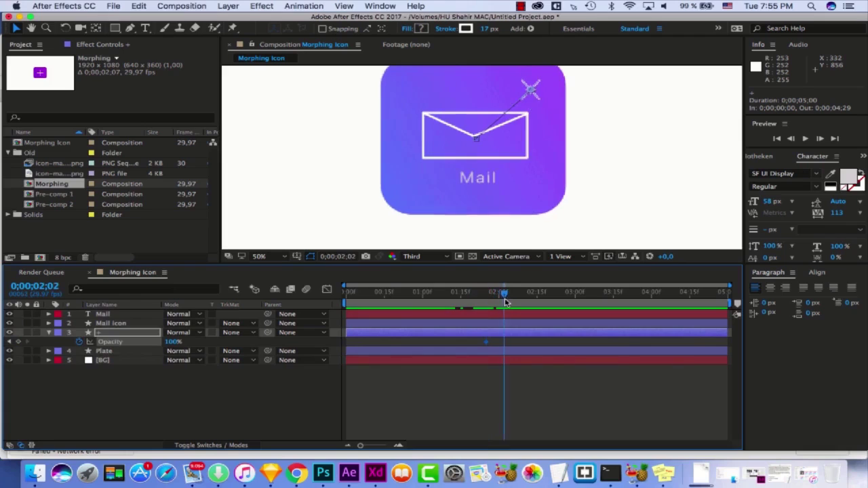
drag(172, 341, 157, 342)
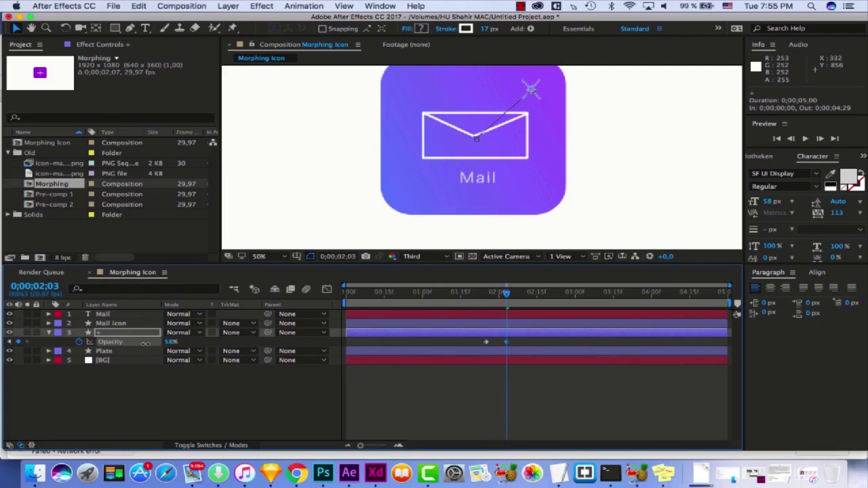
click(622, 411)
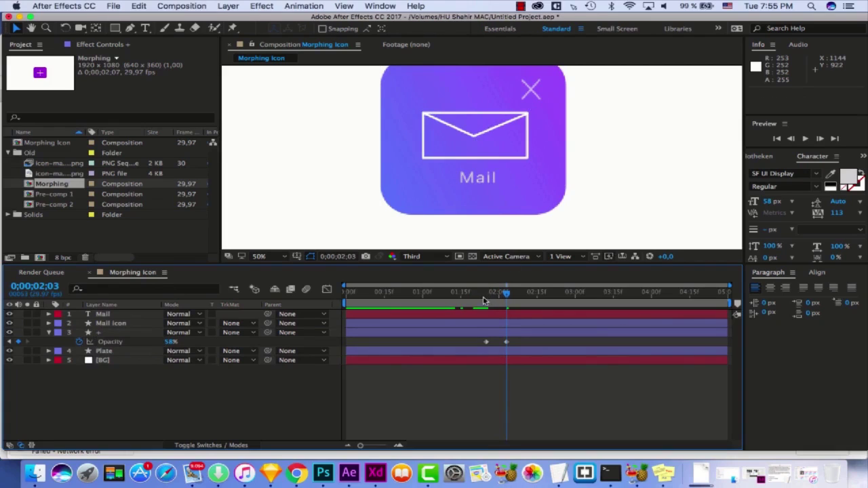
key(space)
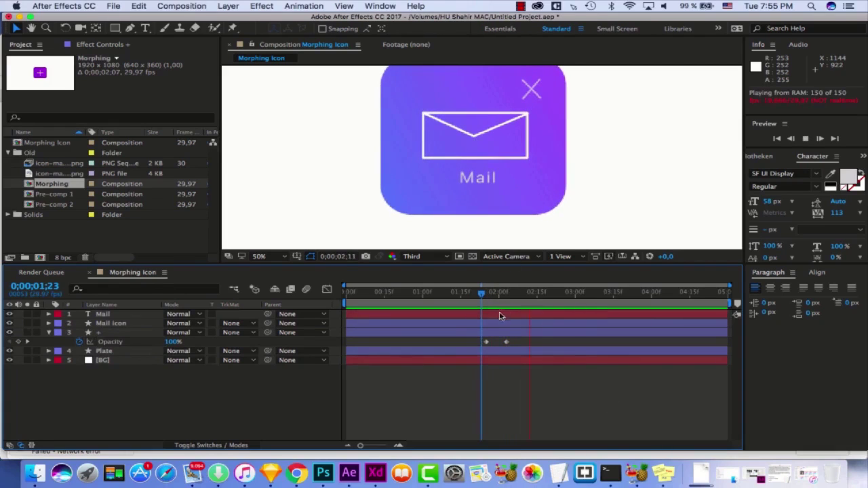
key(space)
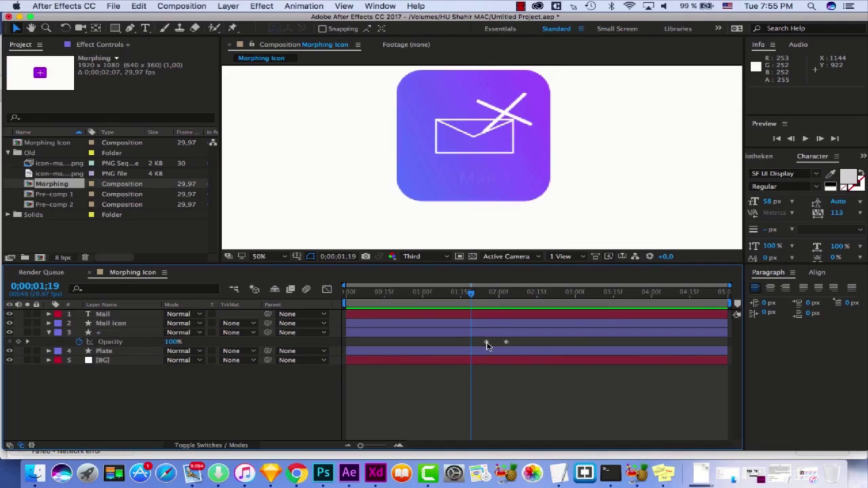
Apply Easy Ease to both Opacity keyframes of the + layer and preview the softened fade
click(487, 343)
right_click(487, 342)
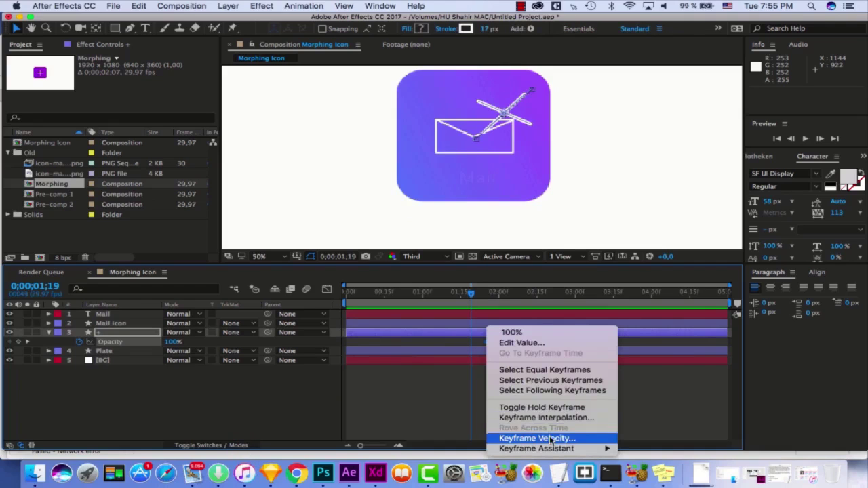
click(676, 388)
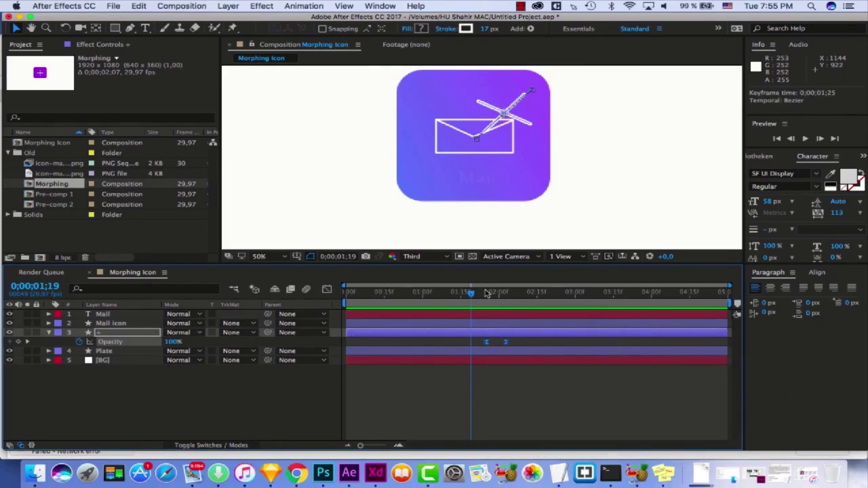
click(487, 293)
key(space)
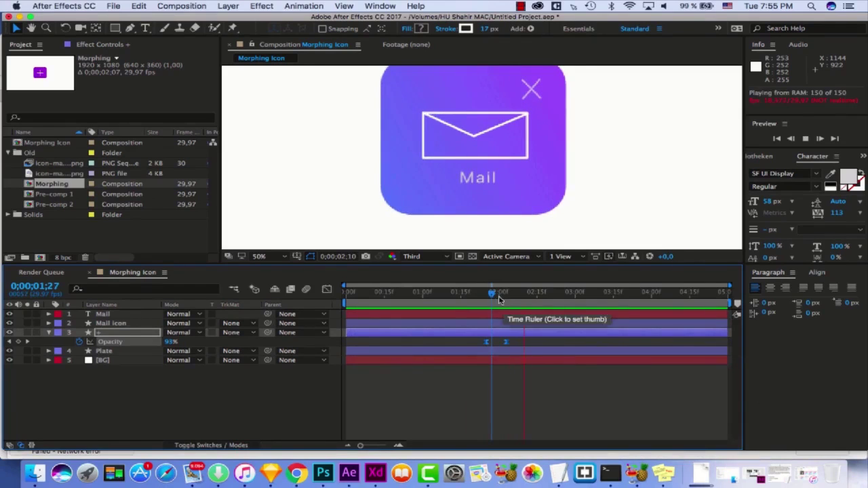
click(624, 417)
Search the effects for "drop" and apply Drop Shadow to the Plate layer
click(755, 157)
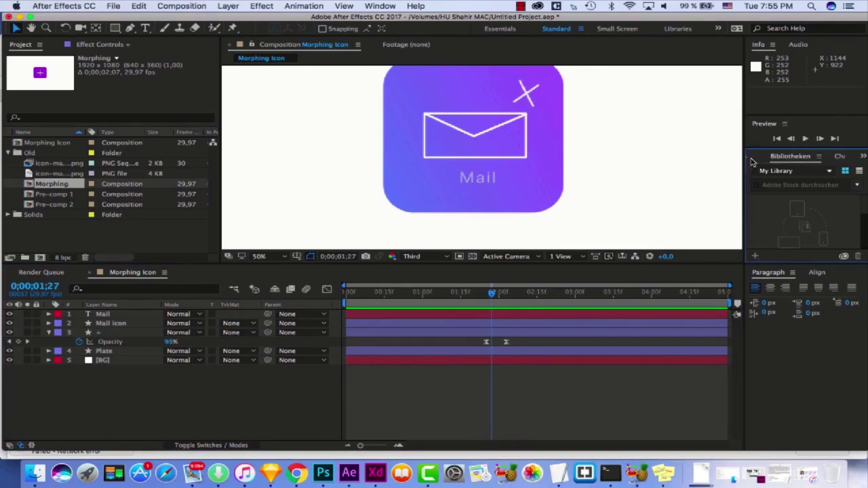
click(752, 157)
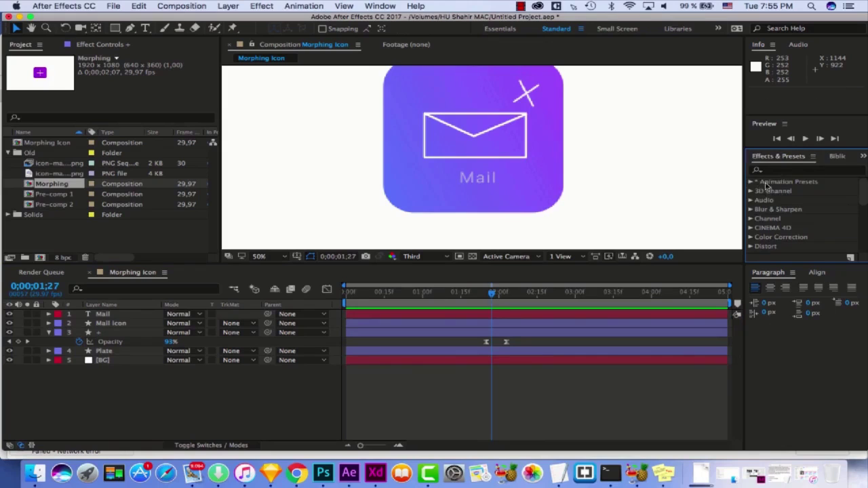
click(792, 174)
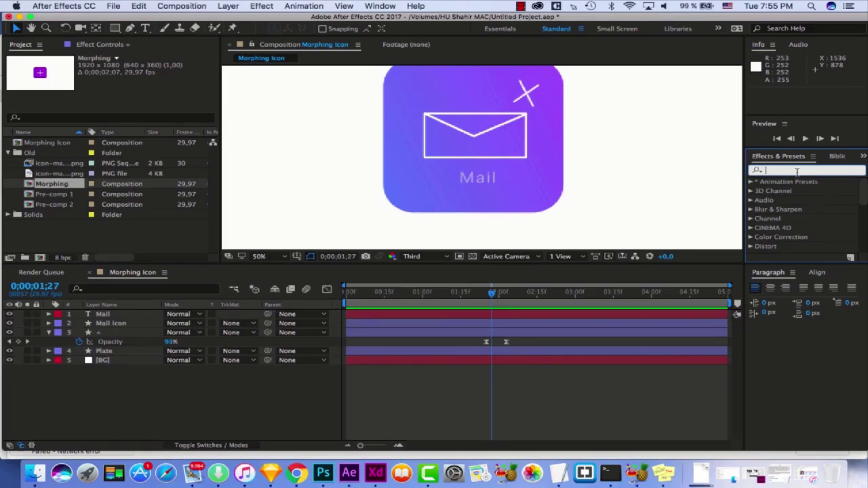
text(drop)
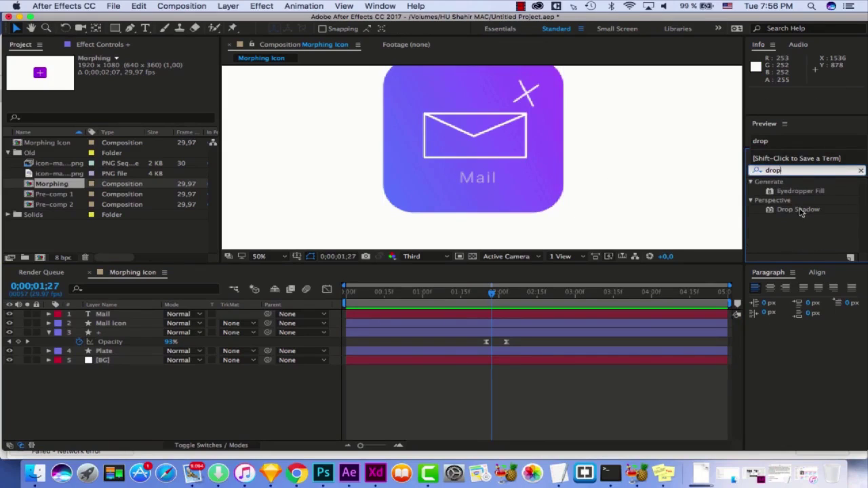
drag(800, 212, 342, 347)
Set the Plate's drop shadow Distance to 0 and Opacity to 0%, and move the current time to 0;00;01;13
drag(442, 293, 486, 314)
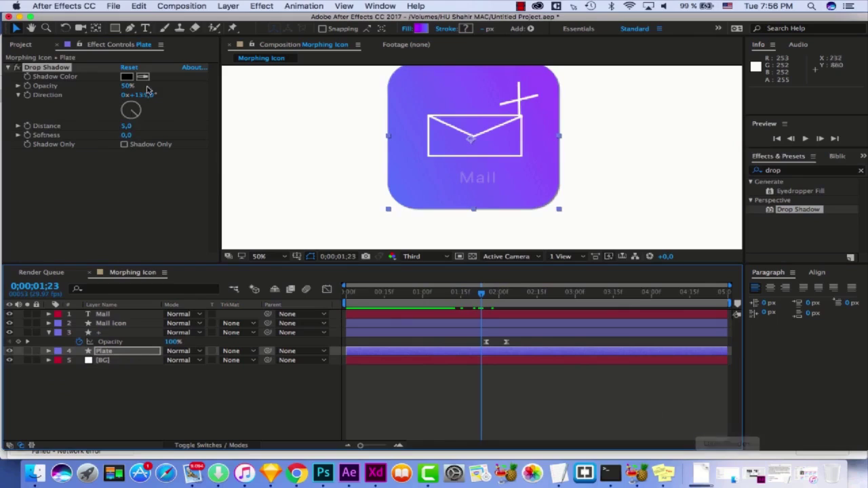
click(125, 127)
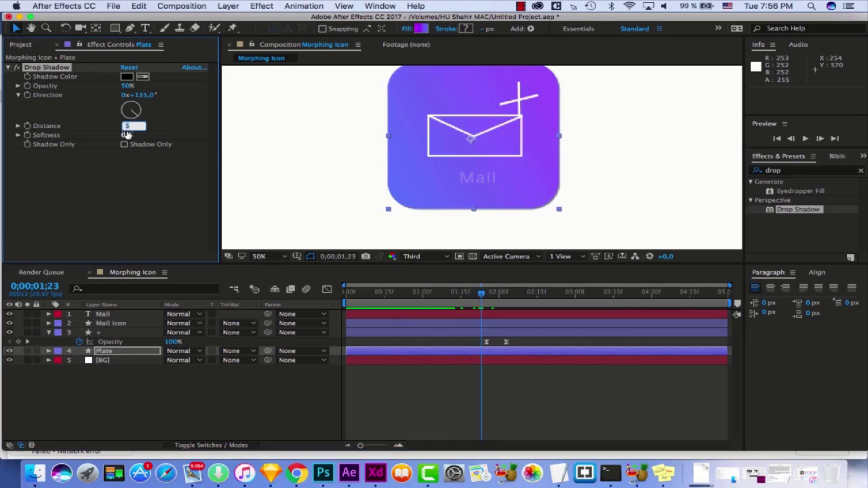
click(136, 196)
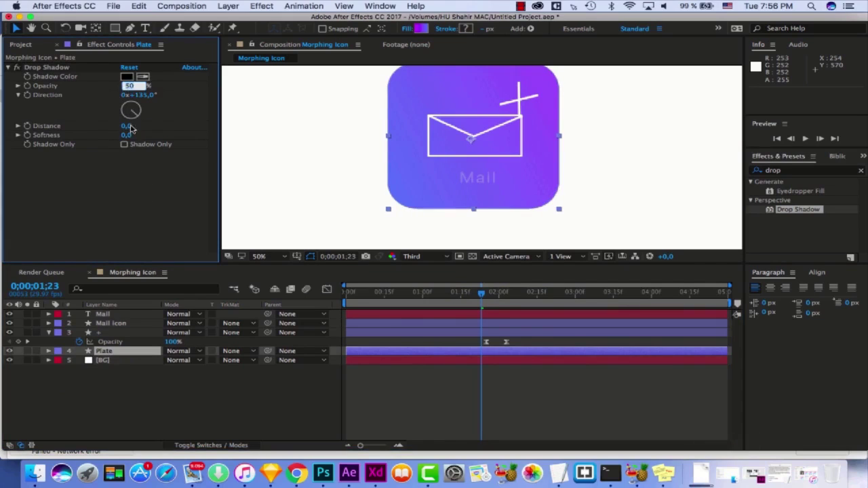
drag(483, 298, 455, 295)
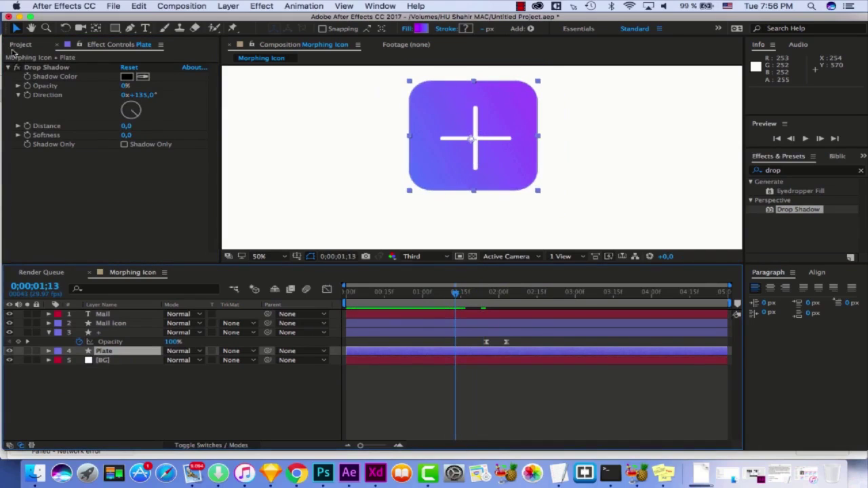
Keyframe the Plate shadow's Opacity and Distance at 0;00;01;13, and key them at 35% and 19 at 0;00;01;26
click(28, 87)
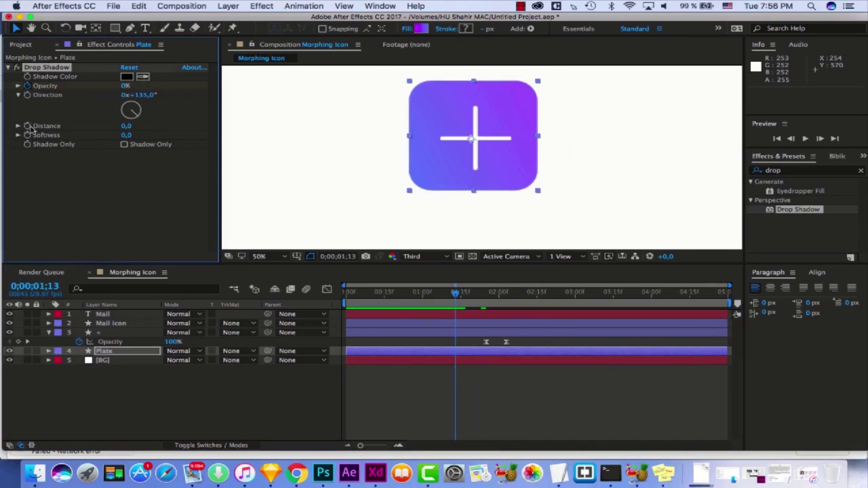
click(483, 316)
key(space)
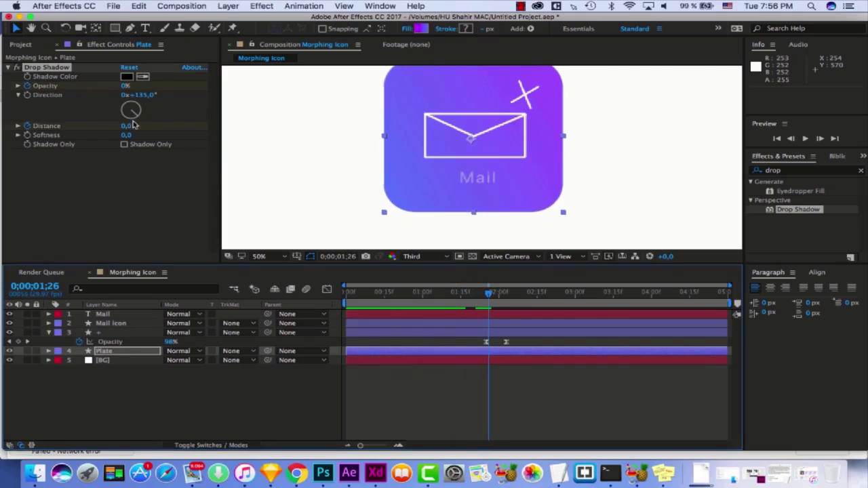
drag(126, 125, 139, 126)
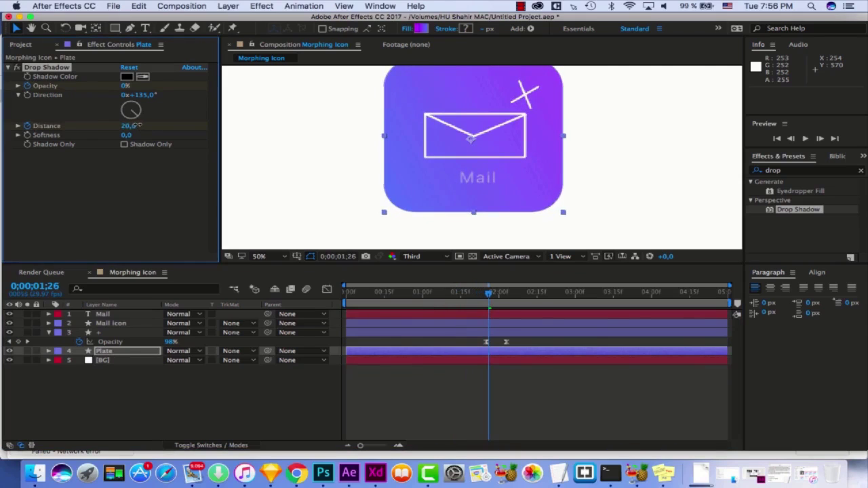
click(130, 89)
text(29)
key(Return)
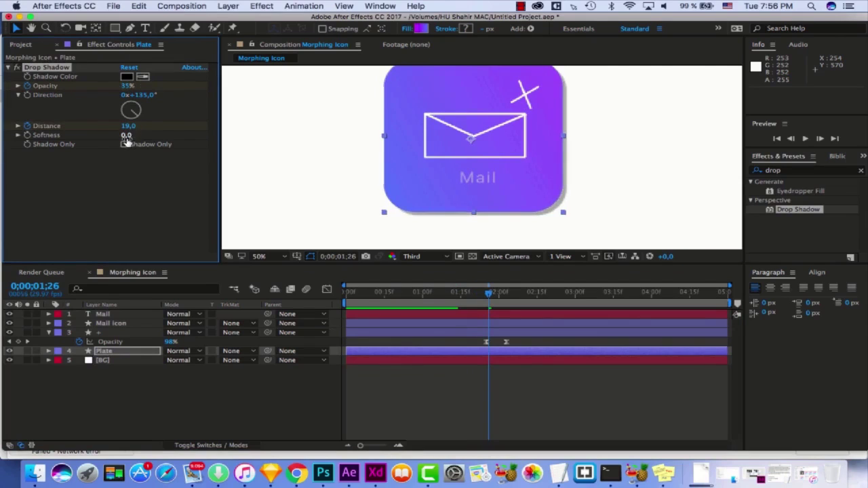
Refine the Plate's drop shadow at 0;00;01;26 to Softness 74, Opacity 24% and Distance 33
mouse_move(144, 134)
mouse_down()
mouse_move(150, 128)
mouse_move(139, 121)
mouse_up()
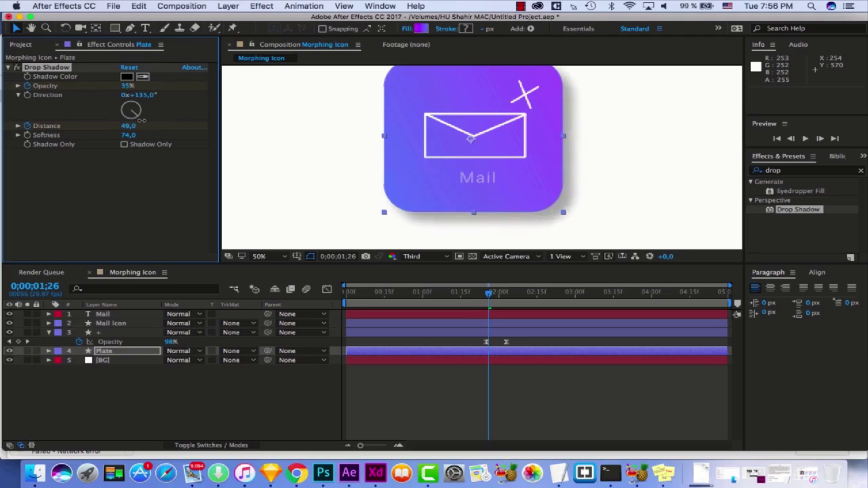
drag(127, 88, 117, 86)
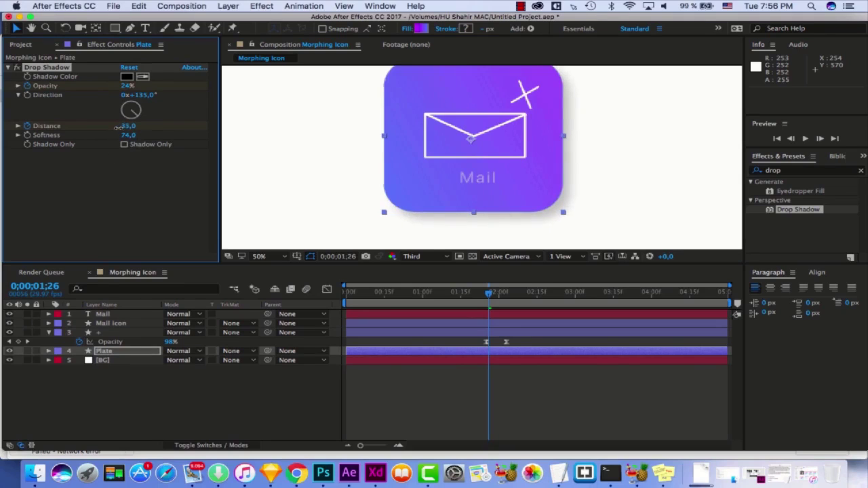
click(580, 402)
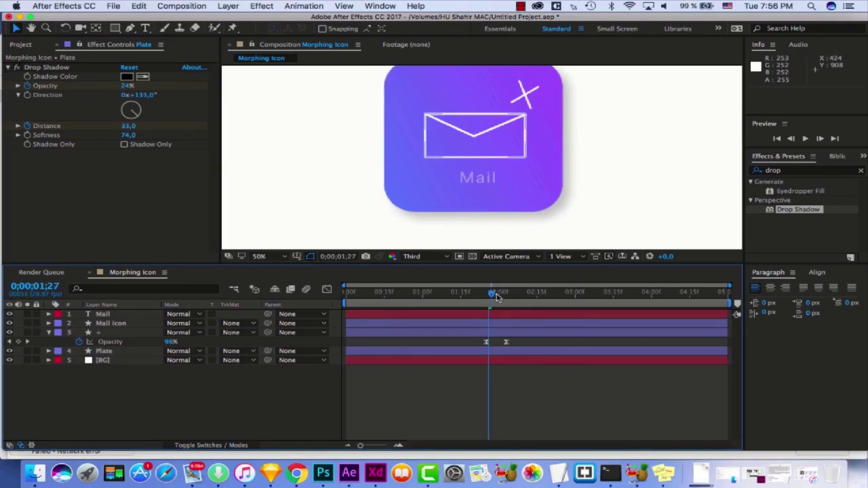
Preview how the Plate's shadow grows during the morph
drag(497, 297, 458, 295)
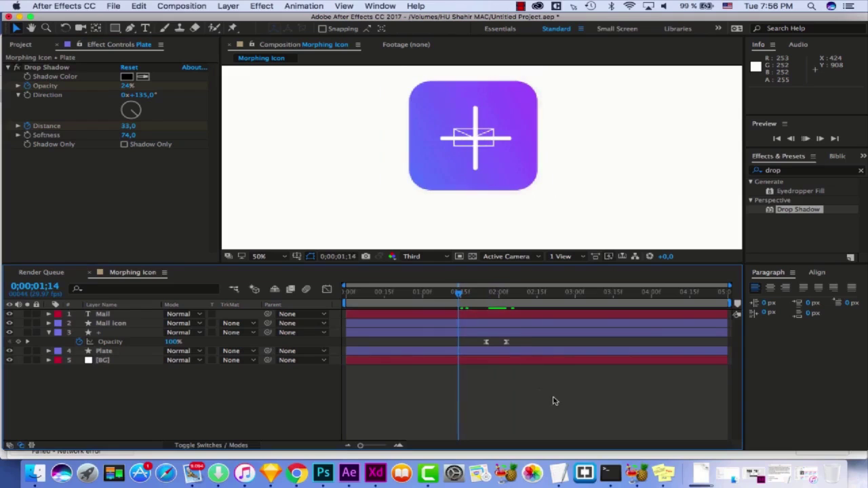
key(space)
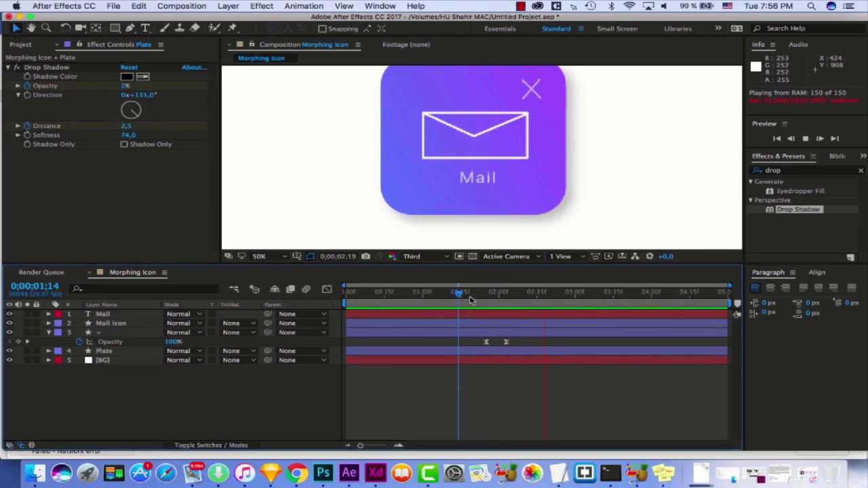
click(422, 293)
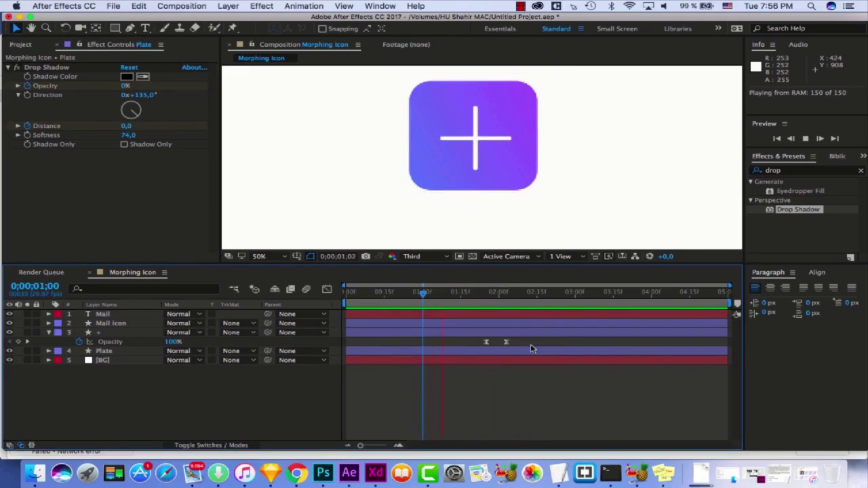
key(space)
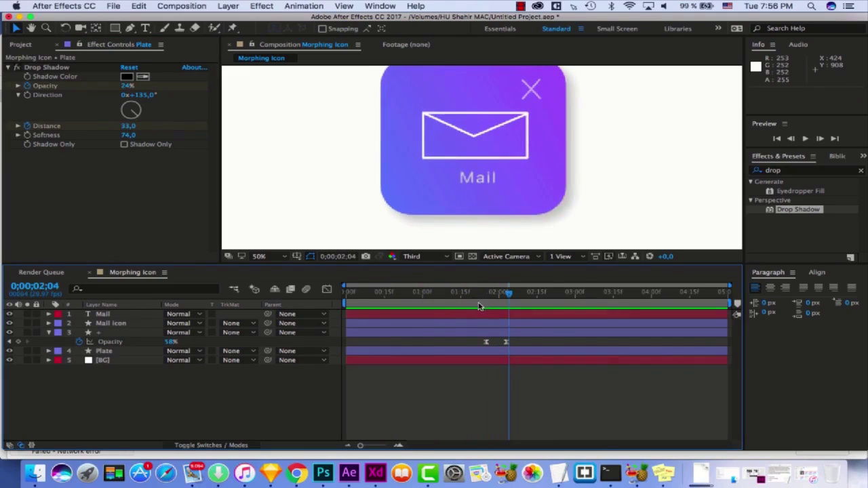
Increase the Softness of the Plate's drop shadow to 142
drag(478, 301, 500, 293)
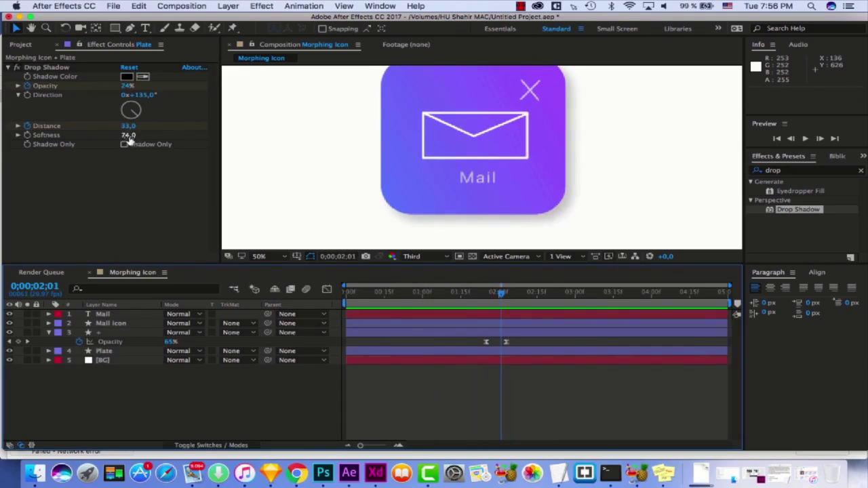
drag(129, 136, 159, 129)
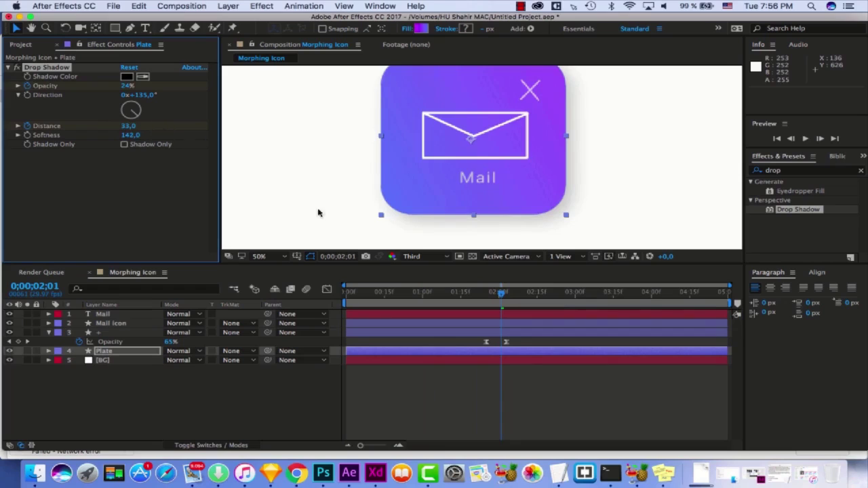
click(682, 91)
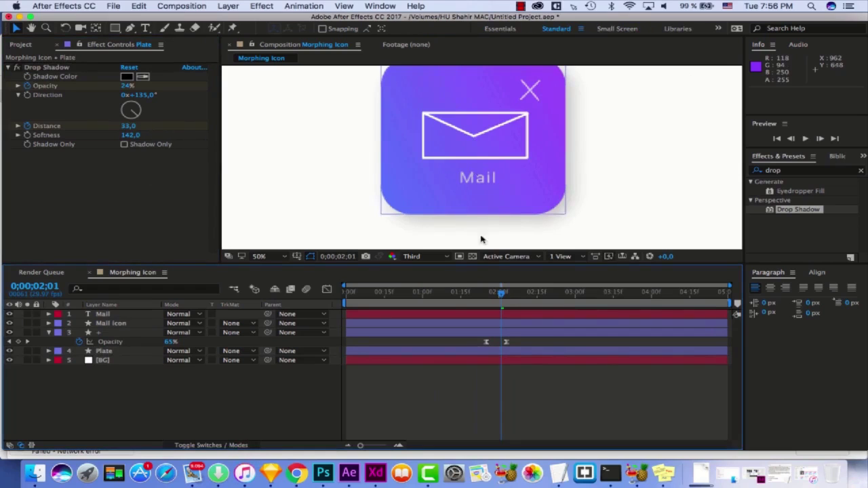
Replay the animation from the start and collapse the properties of the + layer and the Drop Shadow effect
key(Home)
key(space)
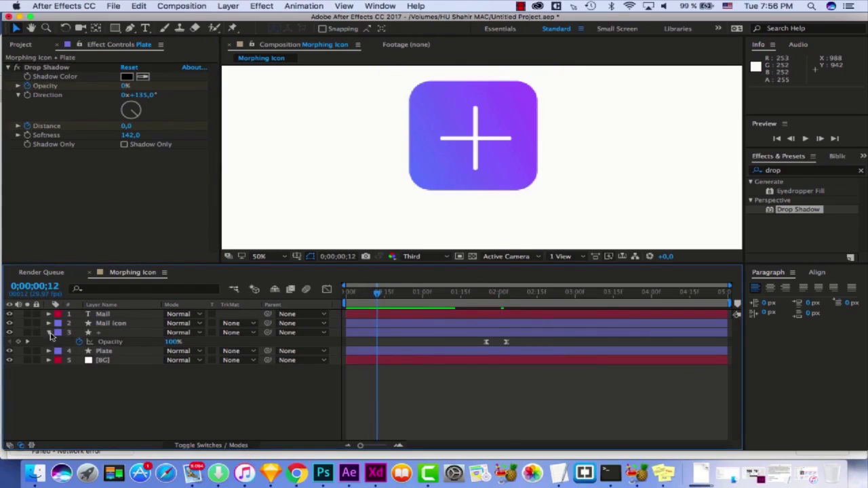
click(49, 333)
click(9, 67)
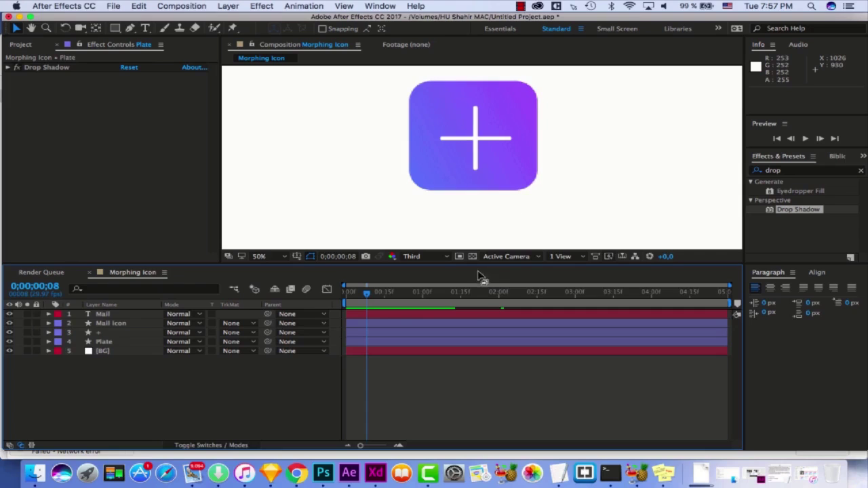
Draw an ellipse over the middle of the plate with fill color FFFFFF and a 0 px stroke
mouse_move(111, 33)
mouse_down()
mouse_move(156, 66)
mouse_move(156, 54)
mouse_up()
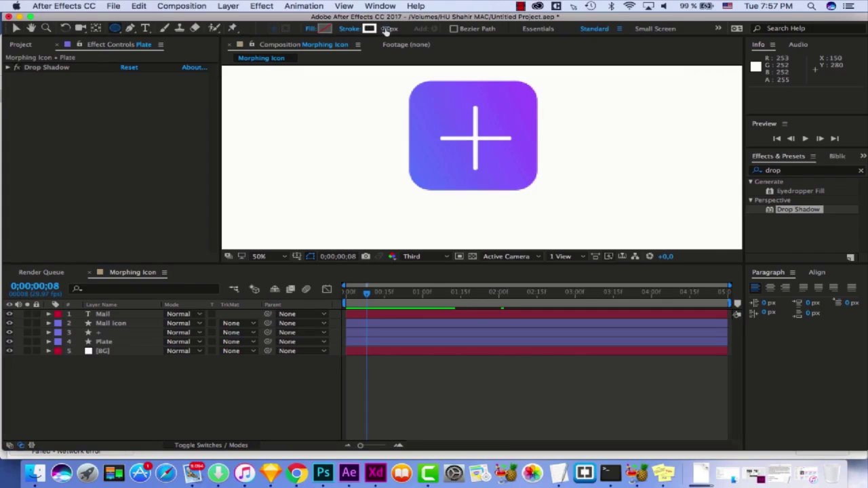
click(323, 32)
text(FFFFFF)
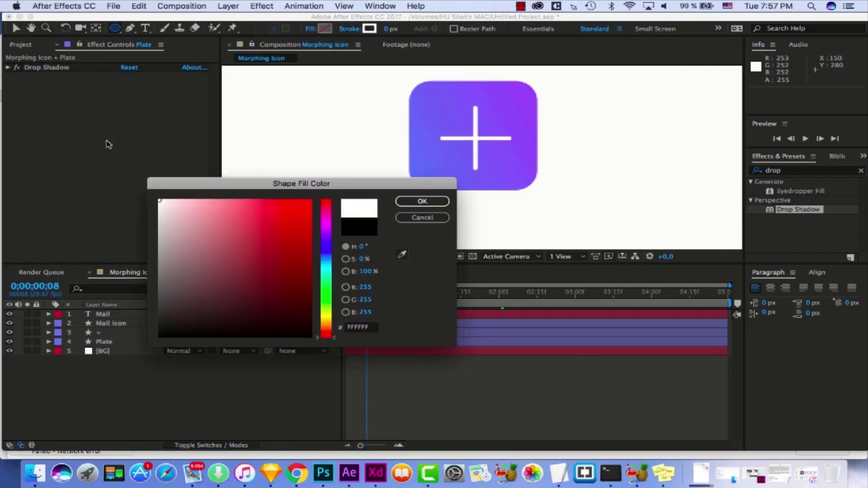
key(Return)
drag(429, 94, 494, 155)
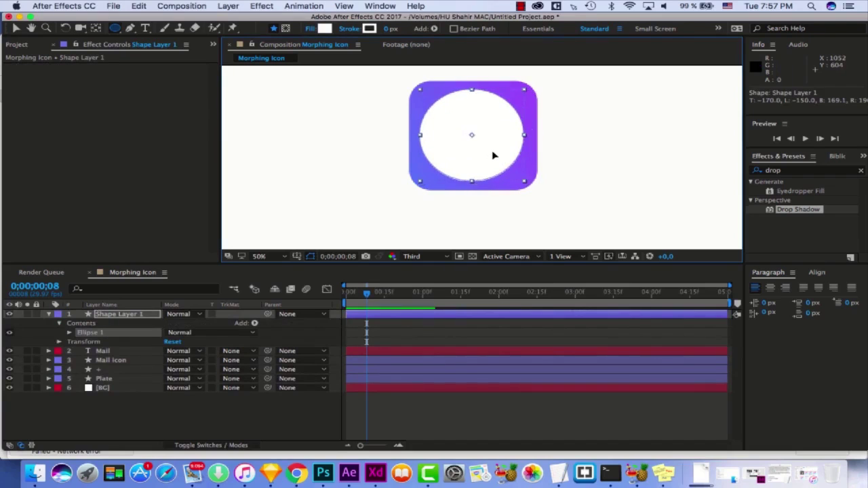
Rename the new ellipse layer as Touch Interaction
key(v)
click(143, 316)
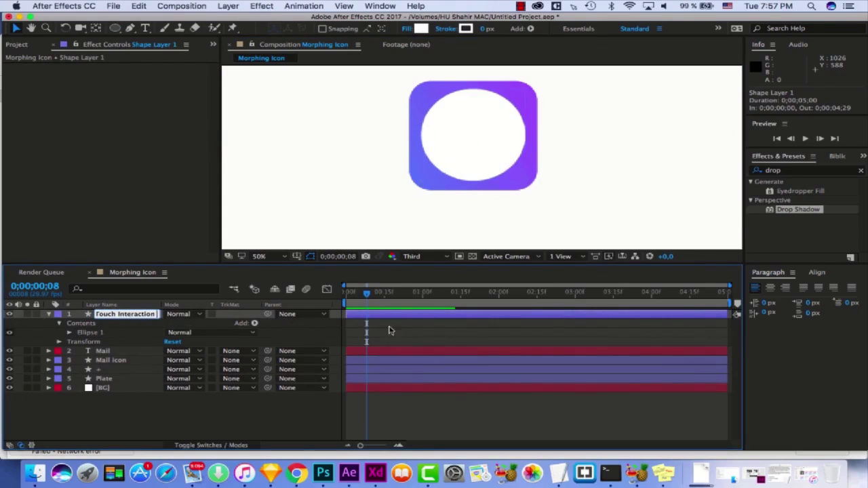
key(Return)
Set the Touch Interaction layer's Scale to 0% and keyframe it at 0;00;00;06
key(s)
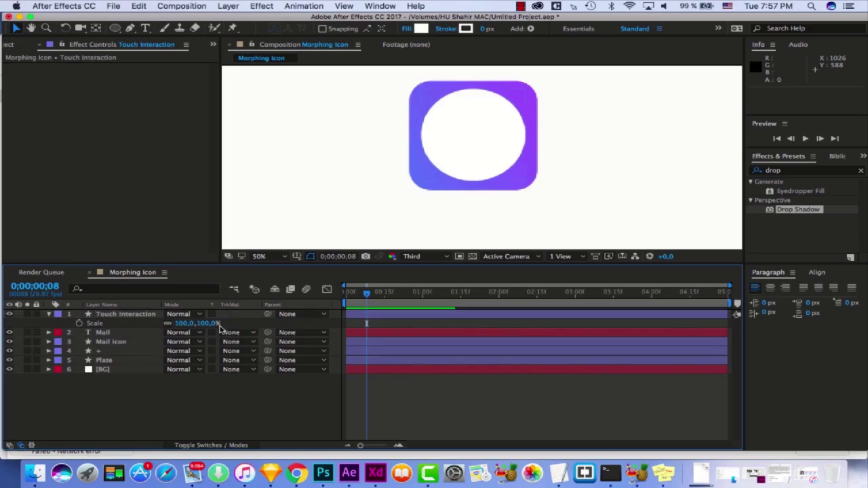
click(207, 323)
text(00)
key(Return)
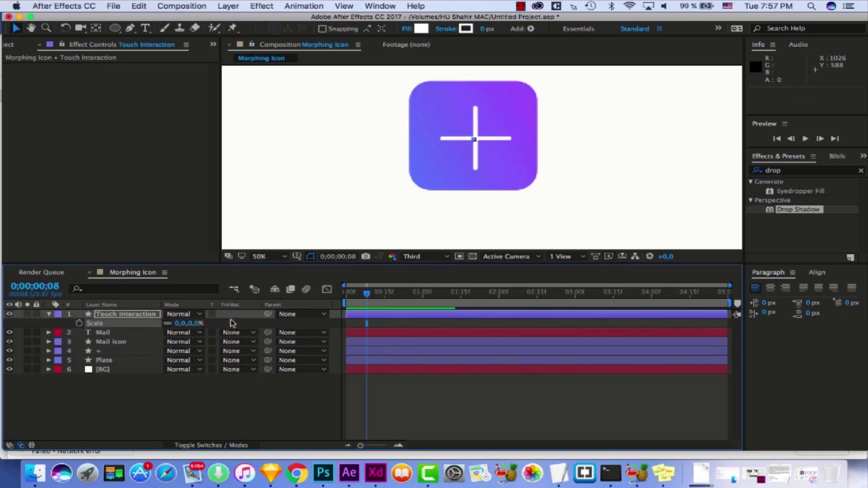
drag(359, 297, 325, 303)
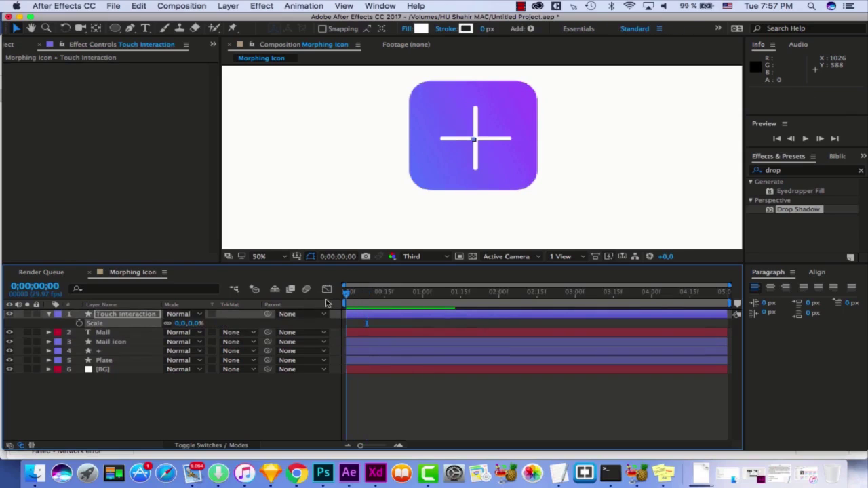
click(361, 304)
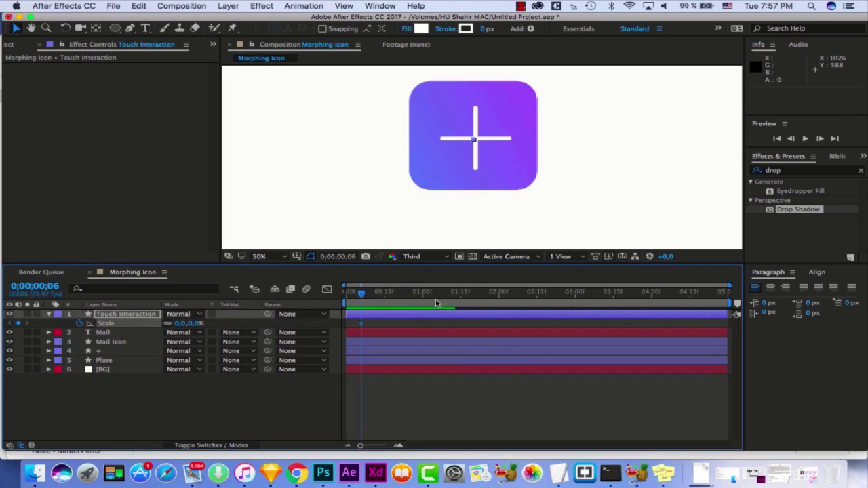
Key the Touch Interaction layer's Scale at 166% at 0;00;01;00 and preview the growing ellipse
drag(411, 302, 422, 302)
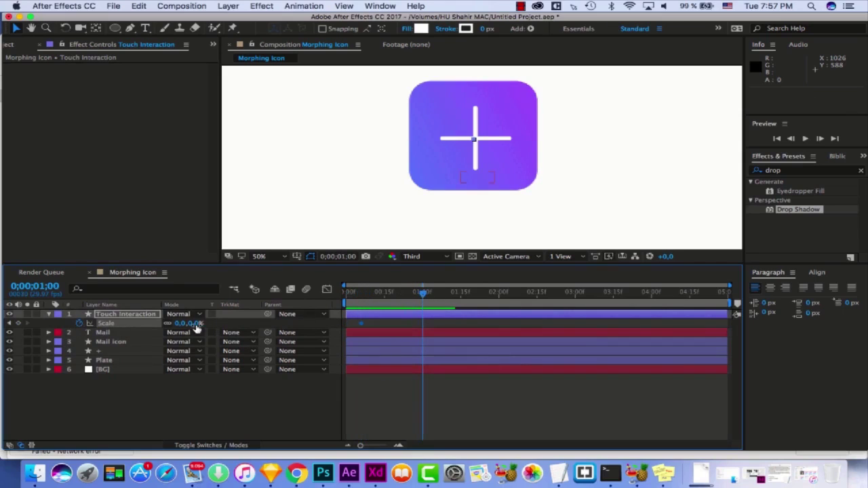
drag(210, 323, 276, 308)
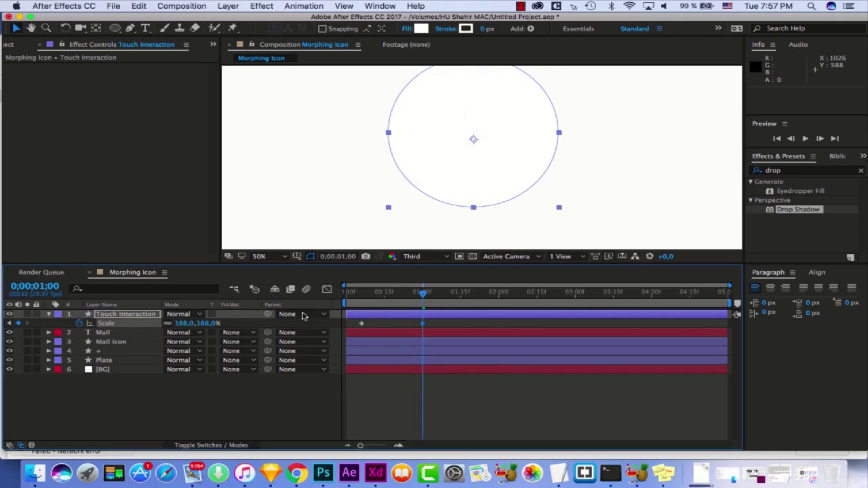
click(577, 423)
drag(411, 301, 366, 305)
key(space)
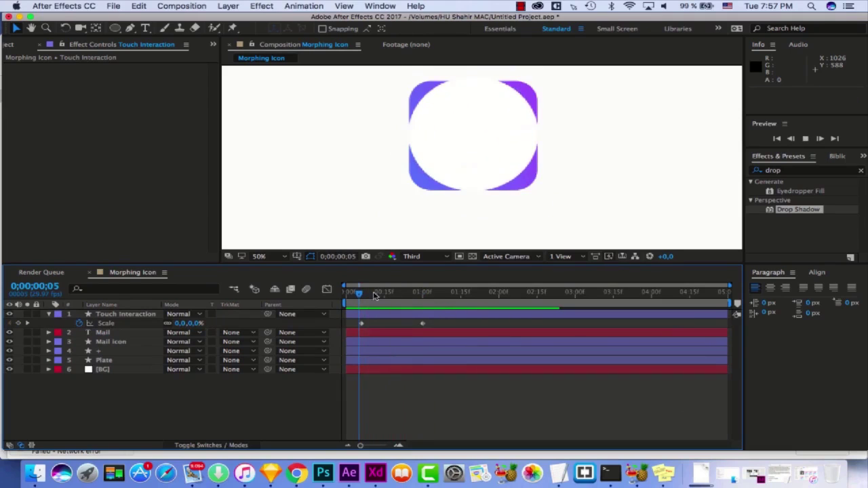
Move the two Touch Interaction Scale keyframes closer together, with the first at 0;00;00;09, and apply Easy Ease to both
drag(361, 324, 365, 326)
right_click(368, 325)
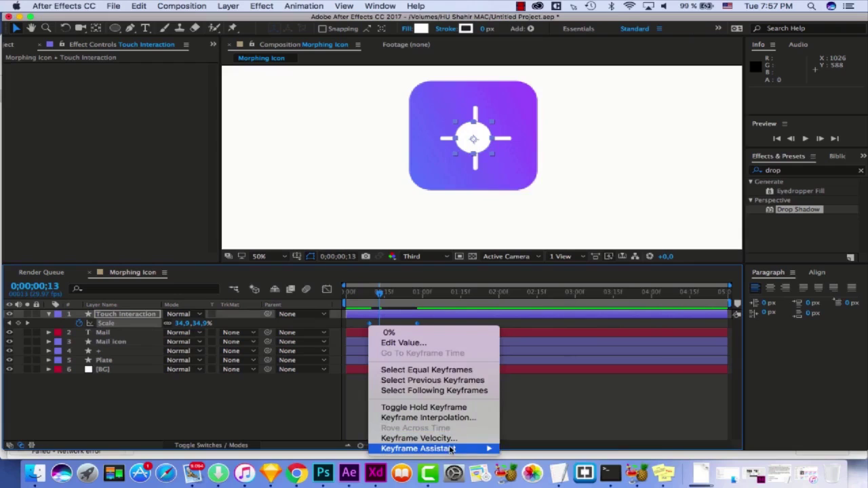
mouse_move(449, 449)
click(533, 384)
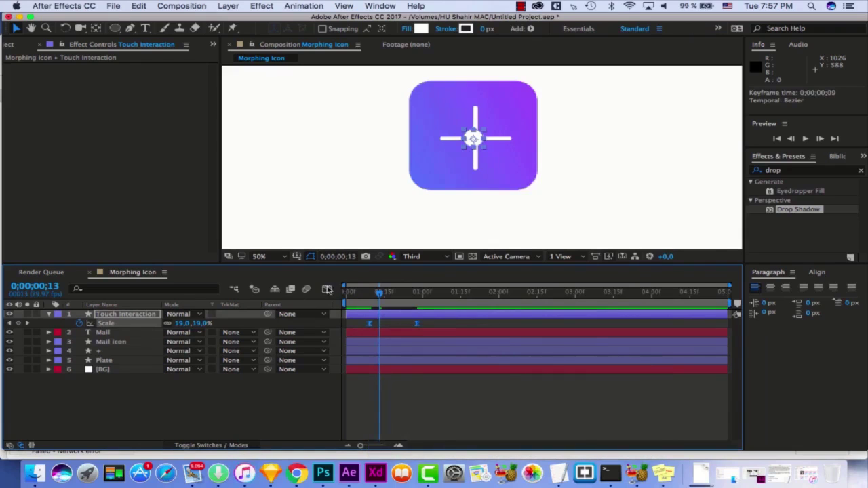
Reshape the Scale speed curve in the Graph Editor so the ellipse grows fast early and slows down, and preview it
click(327, 289)
drag(407, 416, 371, 415)
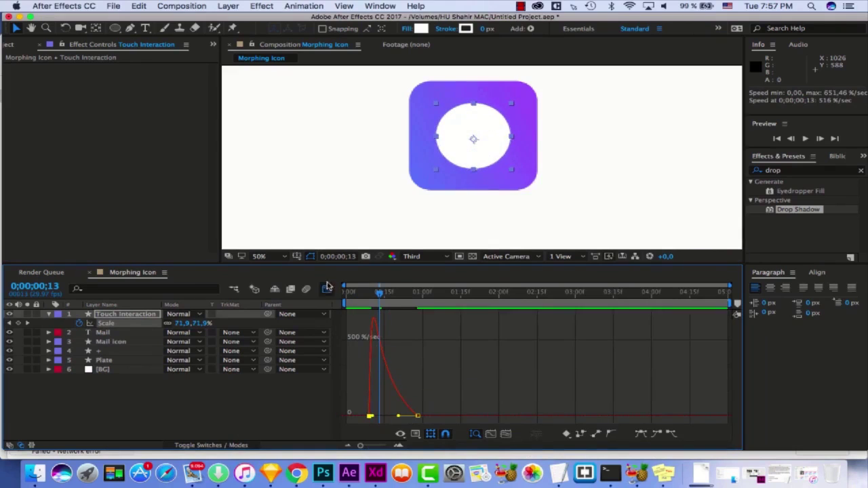
click(326, 289)
key(space)
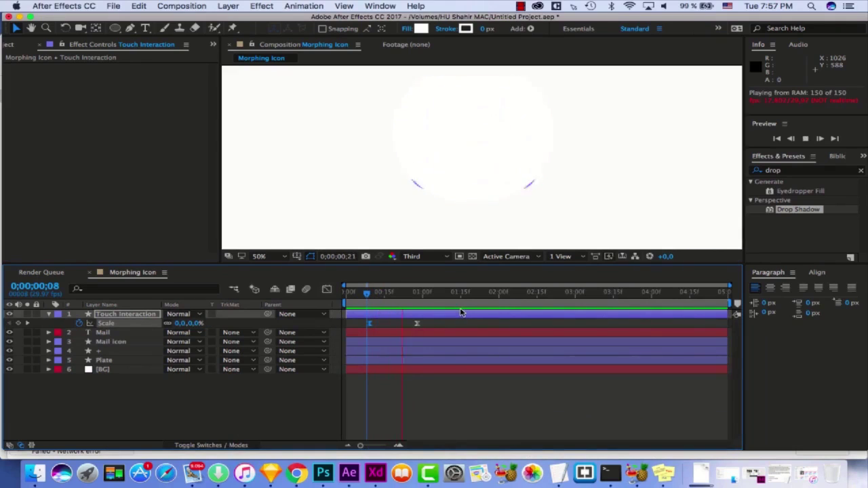
Set the Touch Interaction layer's Opacity to 20% and keyframe it at 0;00;00;08
click(371, 302)
click(140, 316)
key(t)
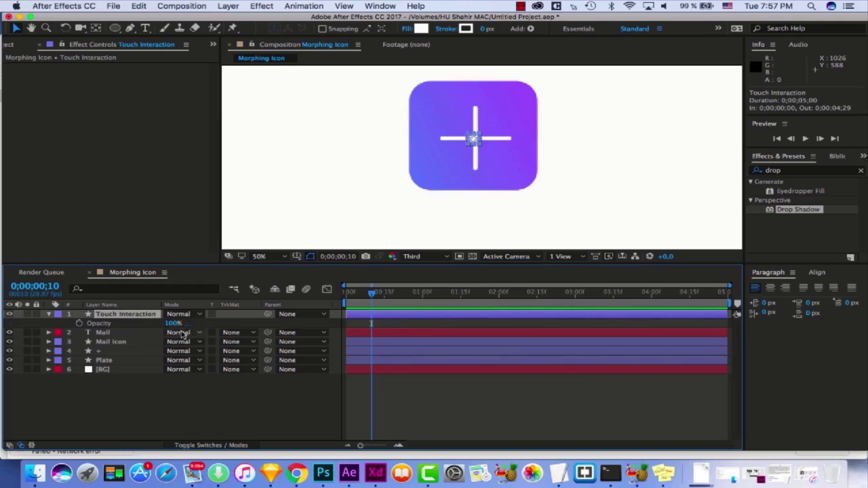
drag(372, 300, 372, 301)
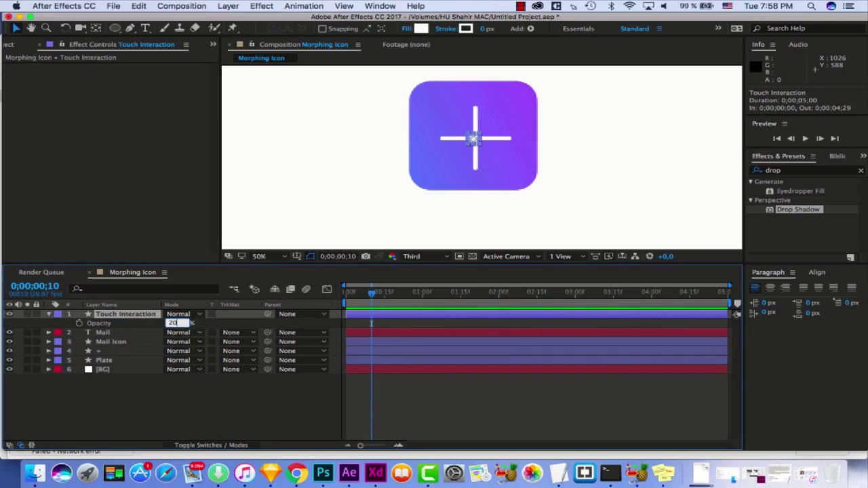
key(Return)
mouse_move(373, 301)
mouse_down()
mouse_move(383, 294)
mouse_move(366, 301)
mouse_up()
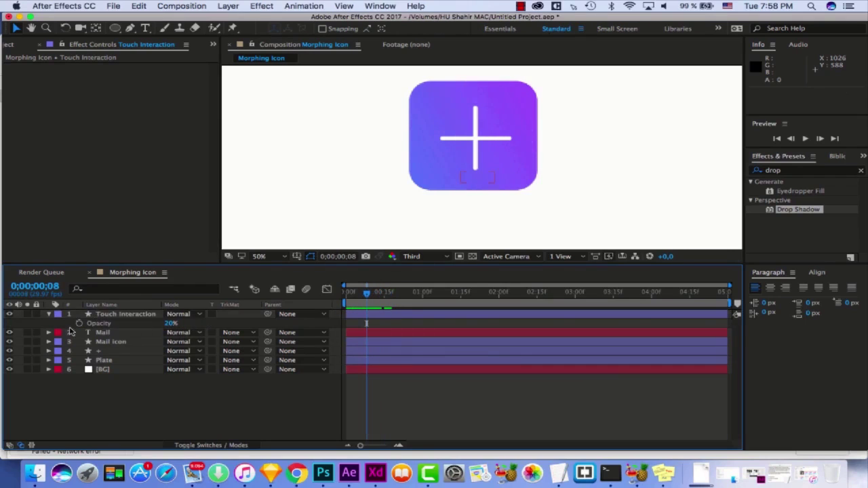
click(79, 323)
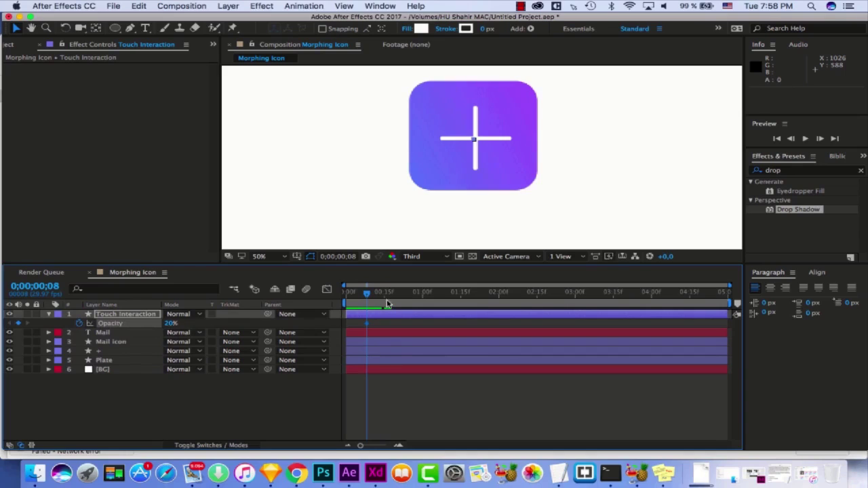
Keyframe the Touch Interaction layer's Opacity at 0% at 0;00;00;24 and preview the ripple fading out
drag(387, 303, 407, 303)
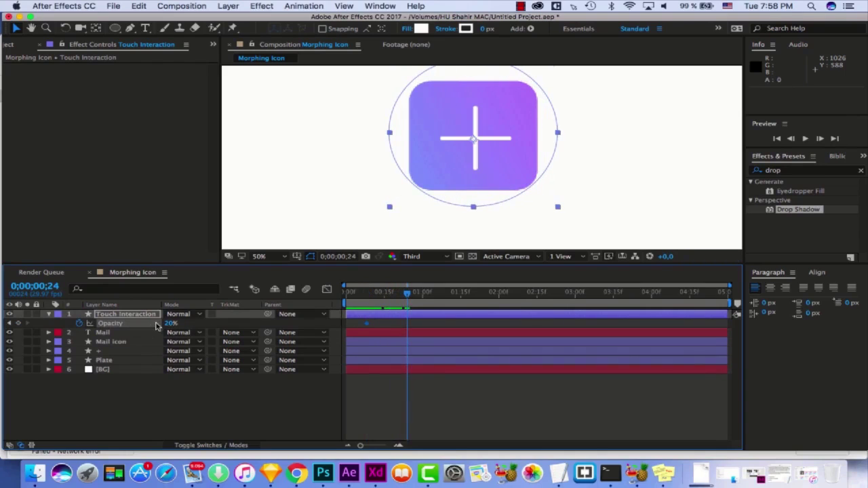
drag(168, 323, 100, 328)
drag(407, 293, 361, 293)
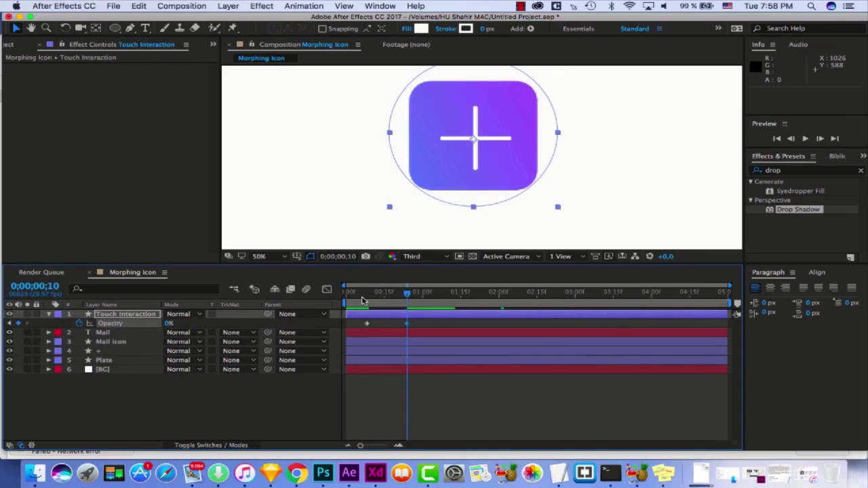
key(space)
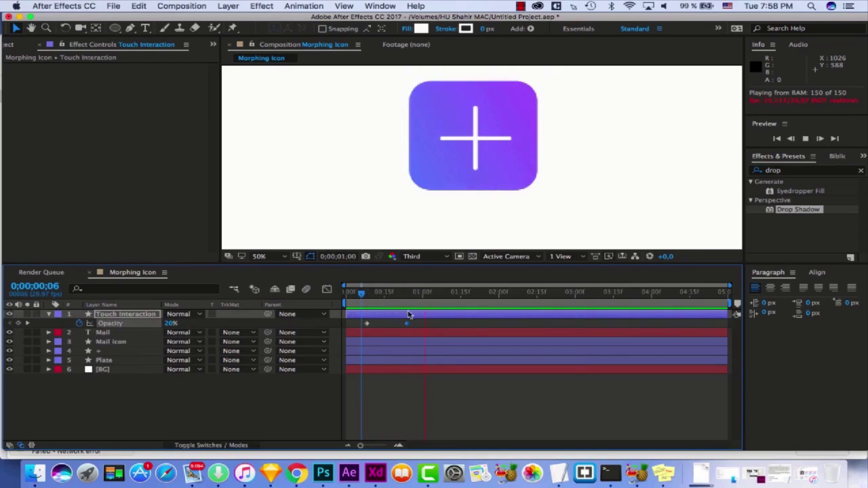
Apply Easy Ease to both Touch Interaction Opacity keyframes, preview the fade, and move the second keyframe to 0;00;00;26
drag(421, 326, 360, 328)
right_click(366, 325)
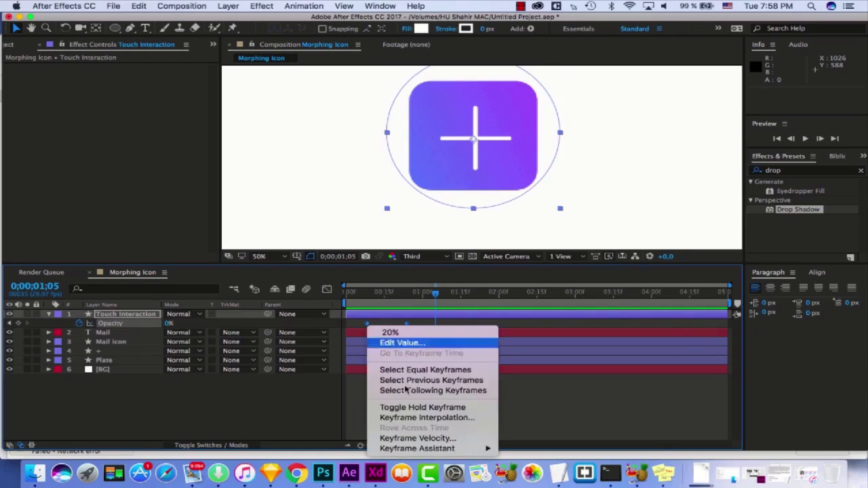
mouse_move(477, 448)
click(532, 386)
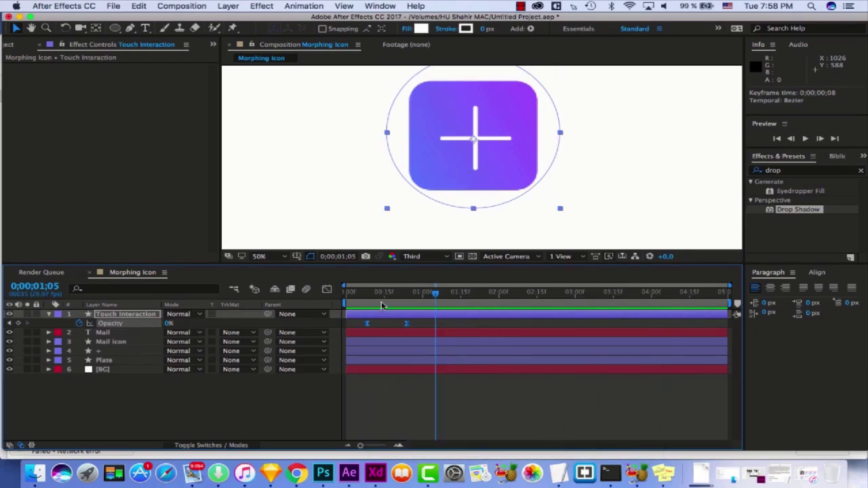
key(Home)
key(space)
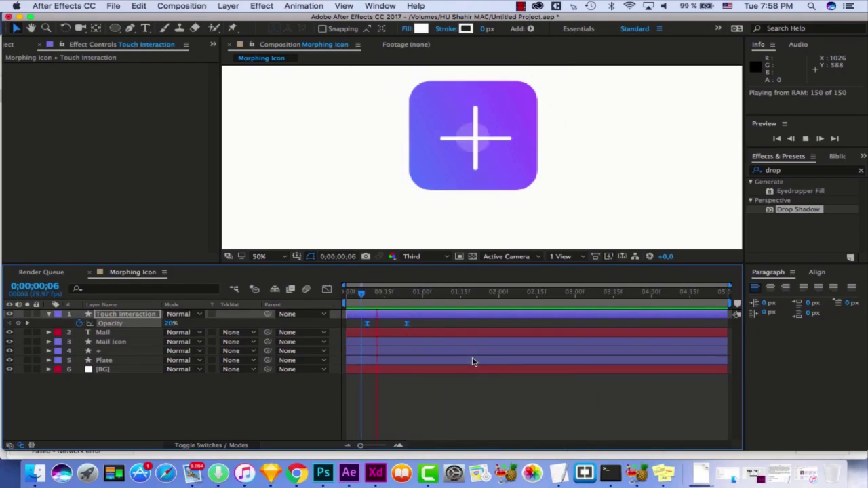
drag(406, 323, 414, 325)
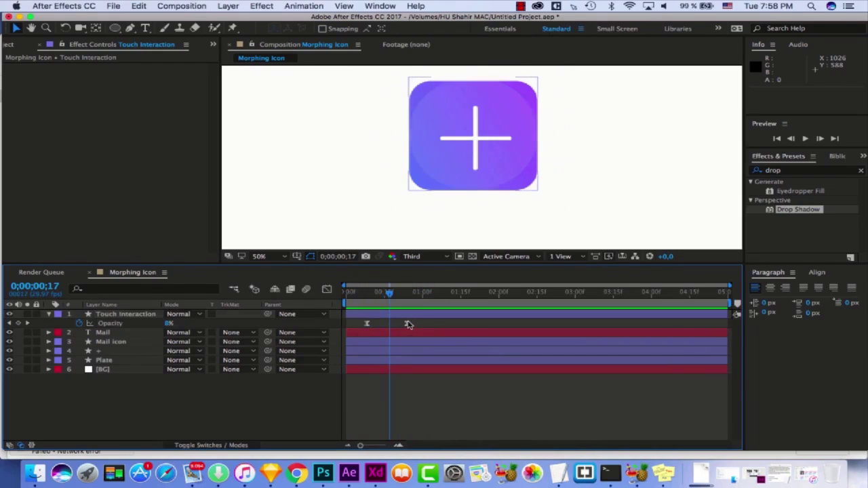
Add a null object to the Morphing Icon composition and rename it Controllers
right_click(147, 414)
mouse_move(176, 356)
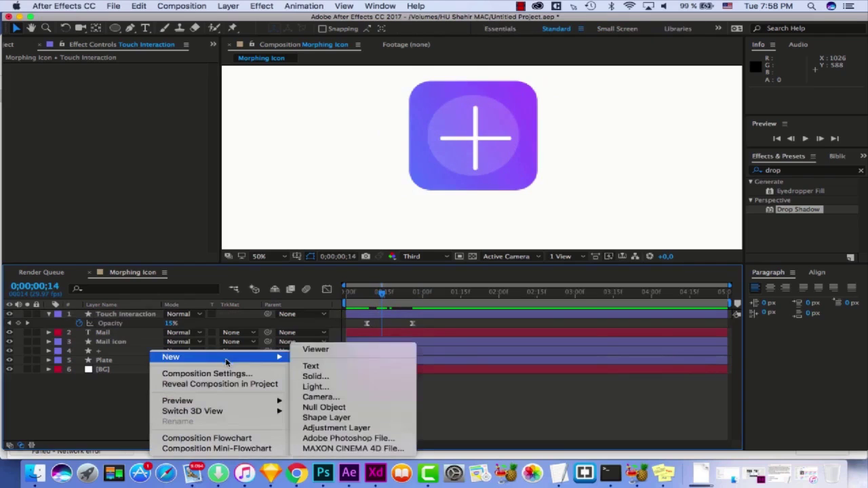
click(361, 407)
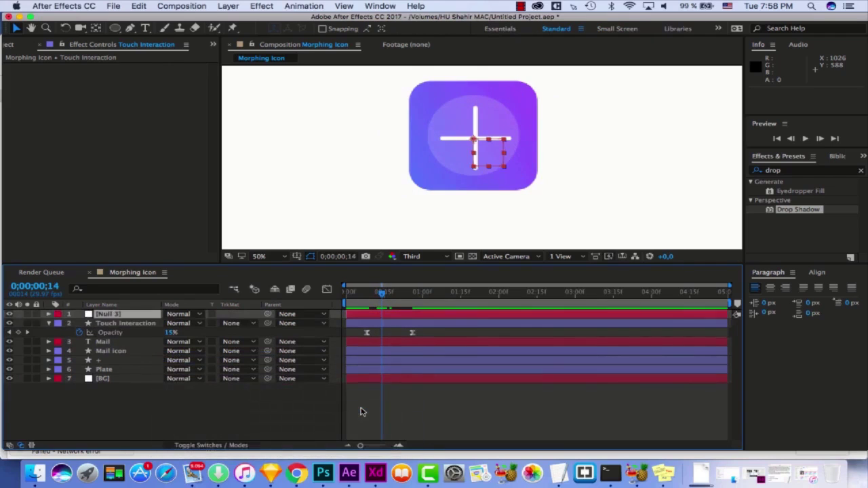
click(141, 317)
key(Return)
text(Controllers)
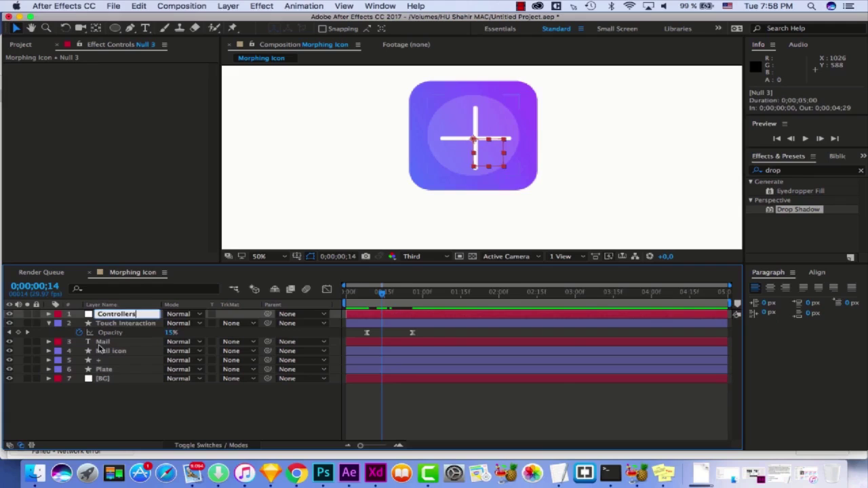
key(Return)
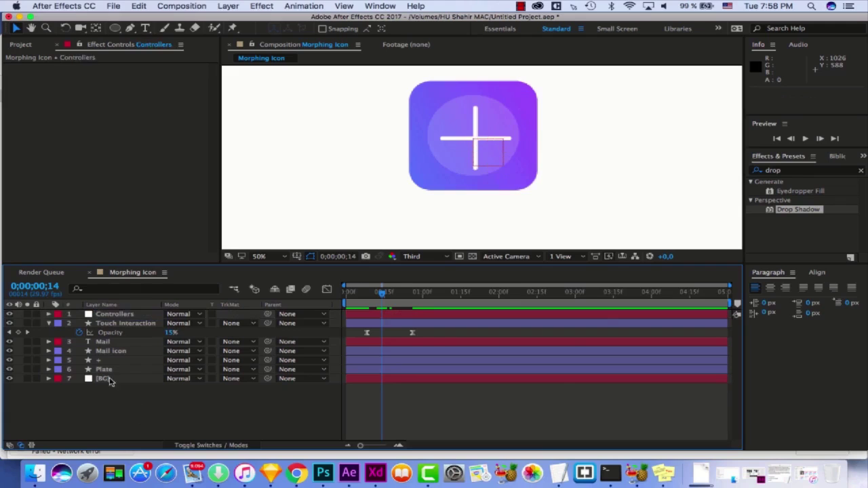
Parent the Touch Interaction, Mail, Mail icon, + and Plate layers to the Controllers null
click(108, 370)
shift+click(112, 344)
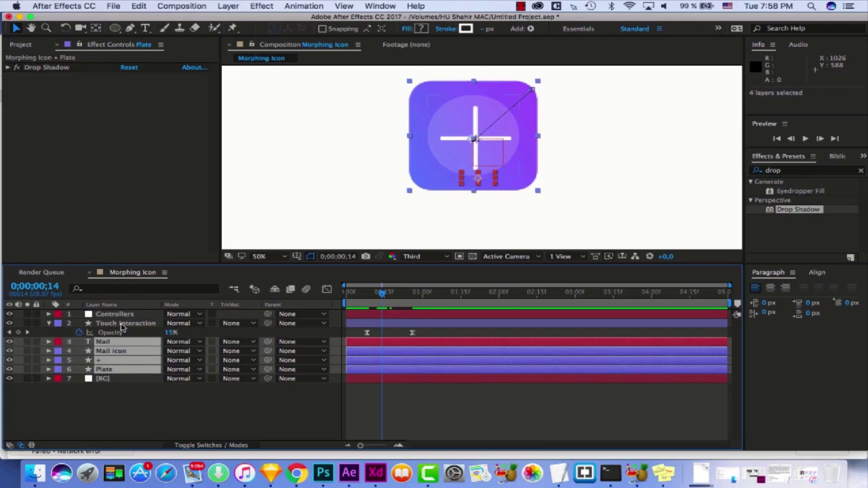
shift+click(122, 324)
drag(268, 325, 115, 316)
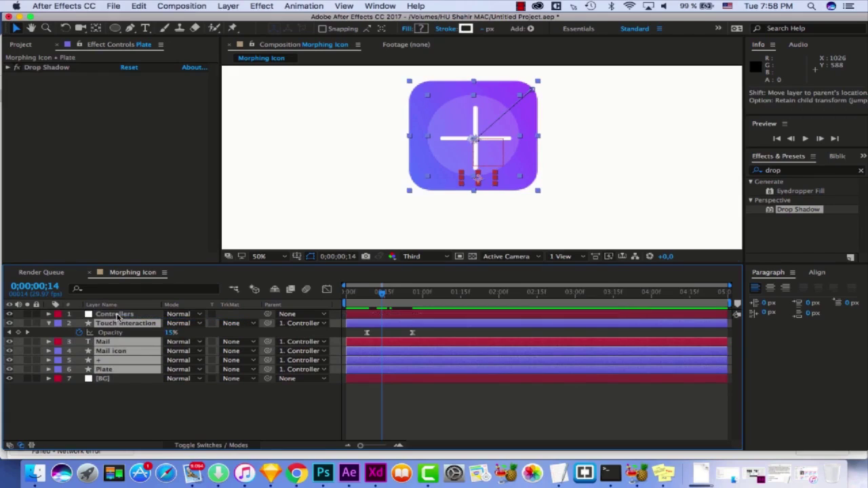
click(436, 412)
Try reducing the Controllers layer's Scale to 93%, and undo the change
click(111, 315)
key(s)
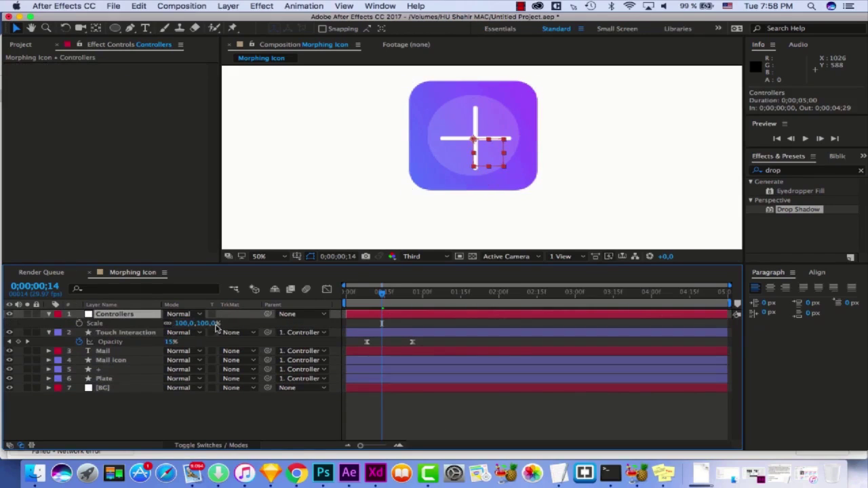
drag(203, 324, 208, 324)
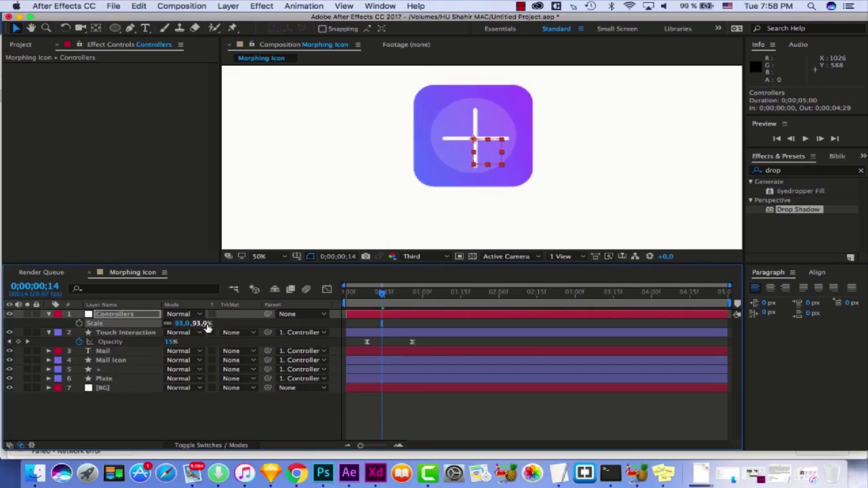
key(super+z)
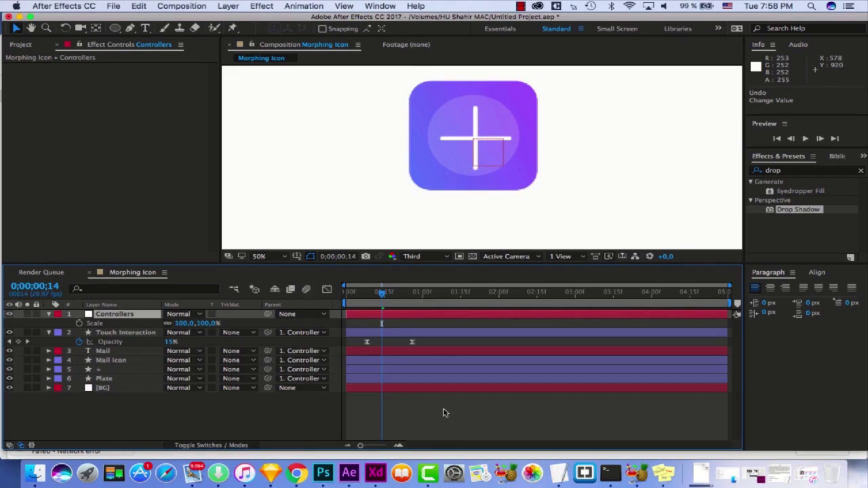
Keyframe the Controllers layer's Scale at 100% at 0;00;00;08 and at 93% at 0;00;00;18
drag(381, 299, 366, 301)
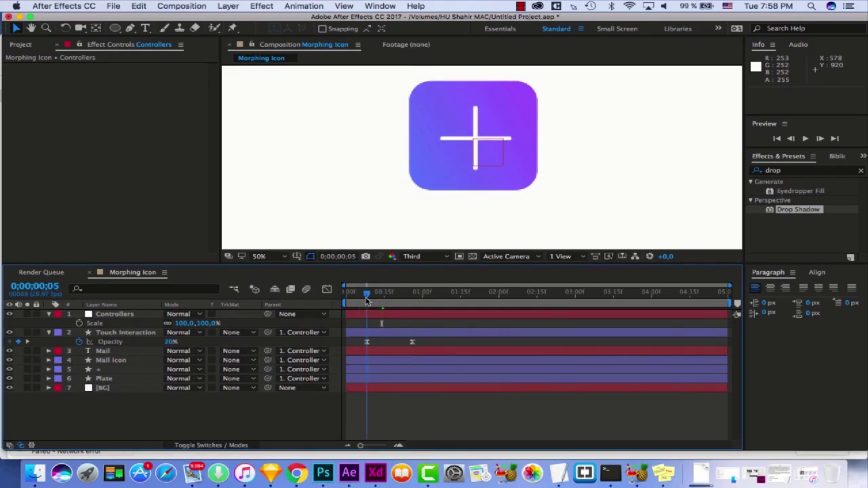
click(131, 315)
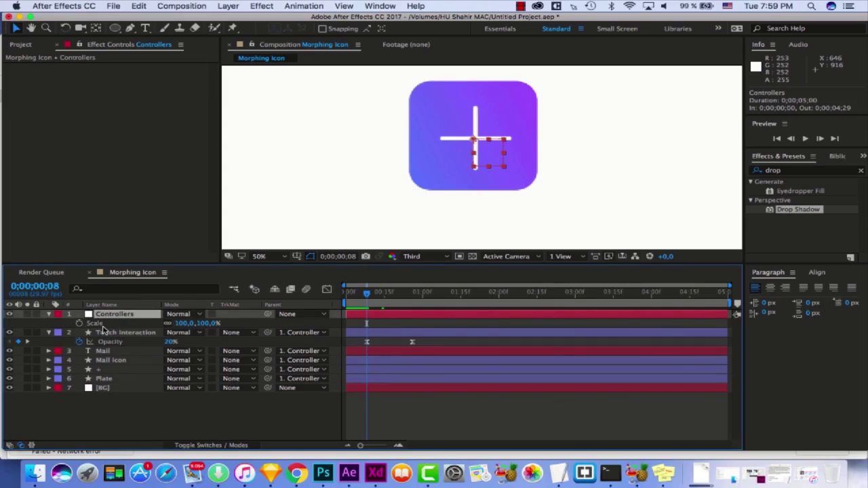
key(Return)
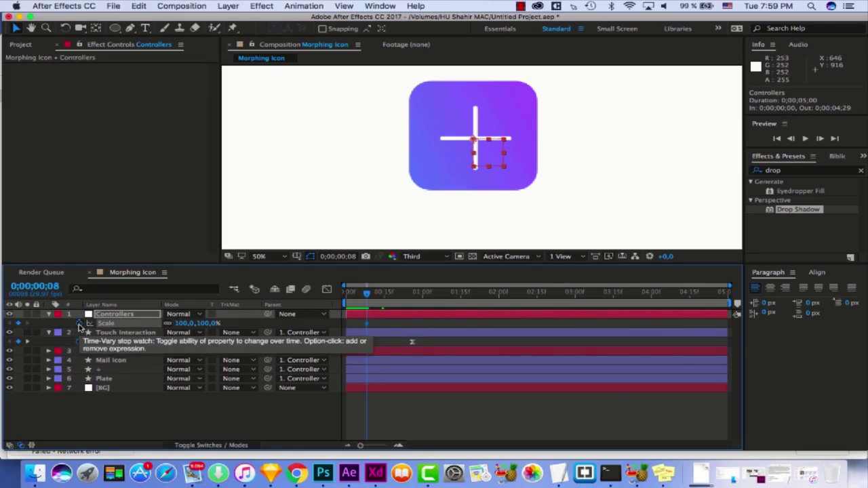
click(388, 293)
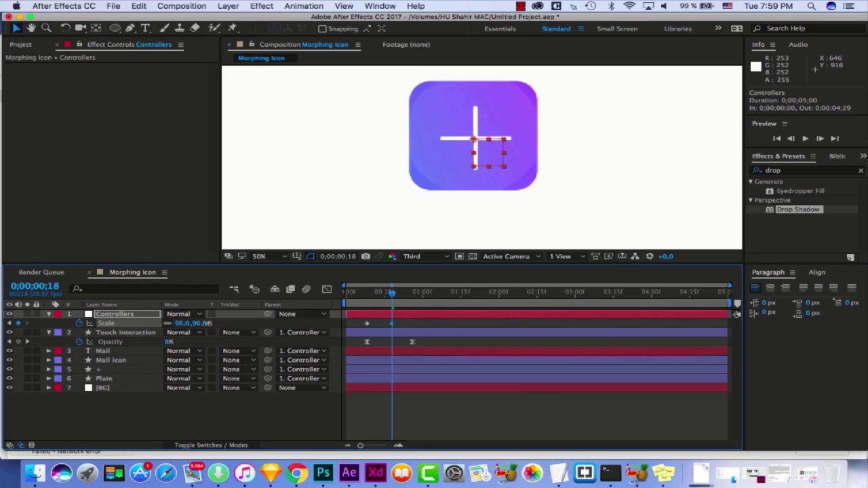
drag(208, 324, 208, 323)
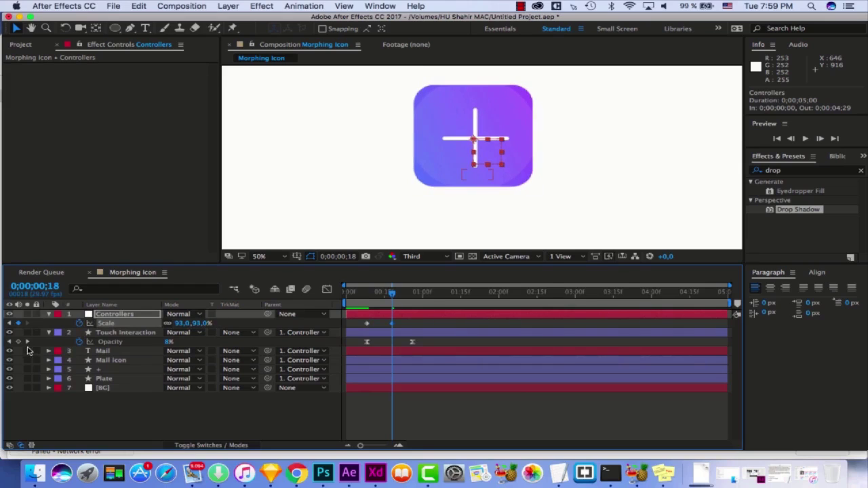
Return the Controllers layer's Scale to 100% with a keyframe at 0;00;00;26 and preview the press animation
key(F2)
key(space)
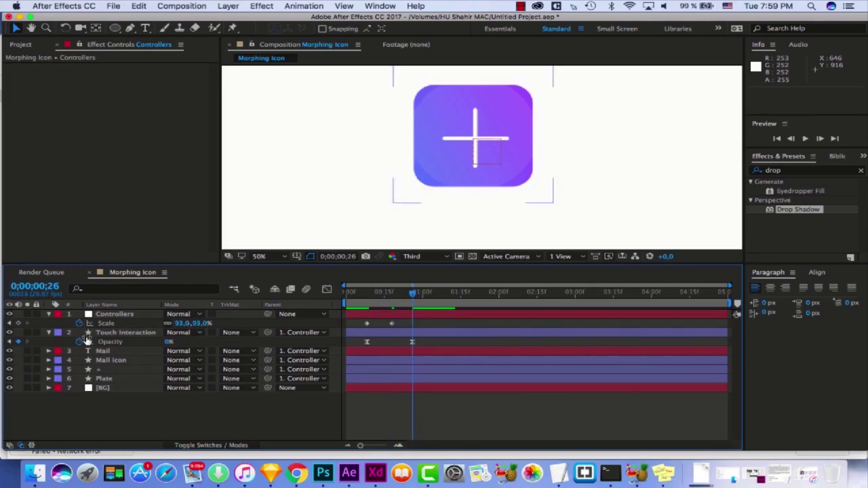
drag(202, 323, 203, 327)
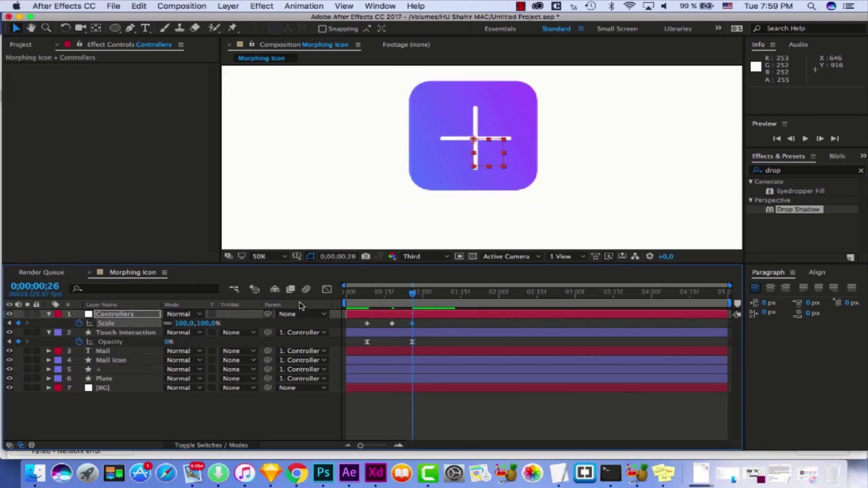
key(space)
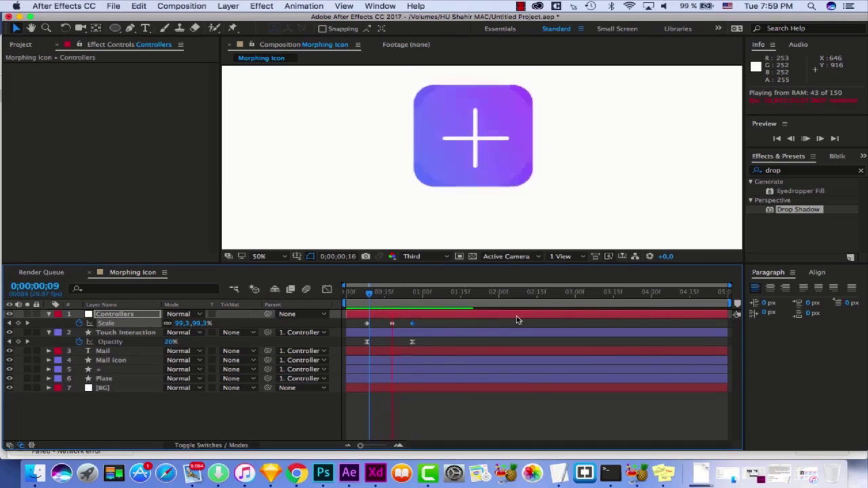
key(space)
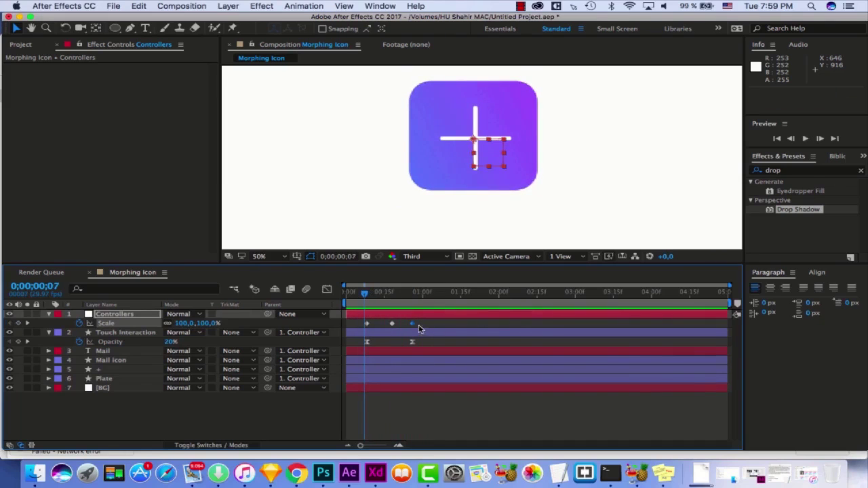
Apply Easy Ease to all three Controllers Scale keyframes and preview the smoothed motion
drag(427, 322, 365, 325)
right_click(366, 326)
mouse_move(416, 448)
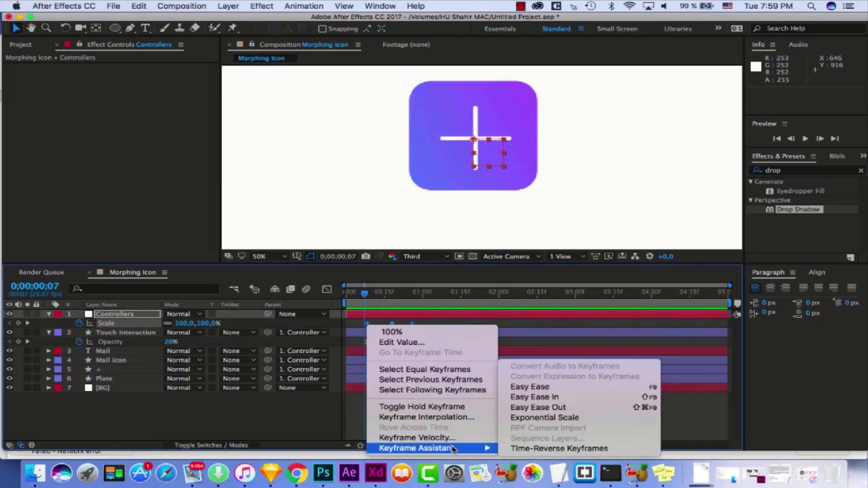
click(530, 387)
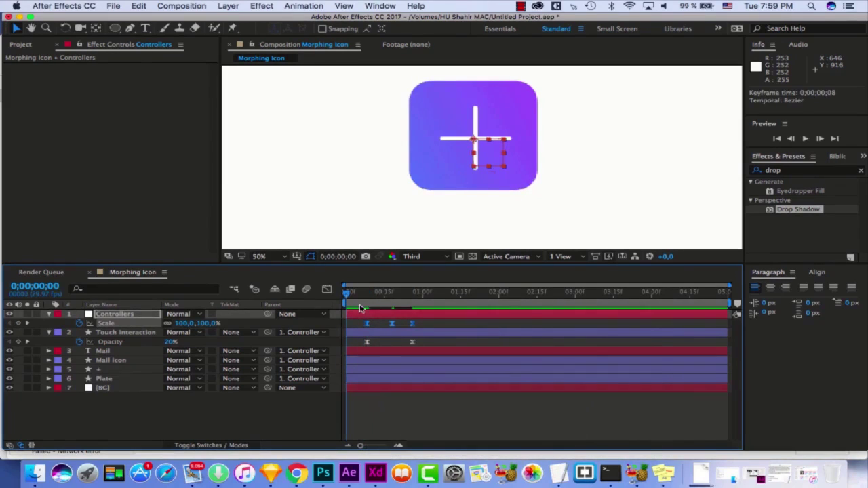
key(space)
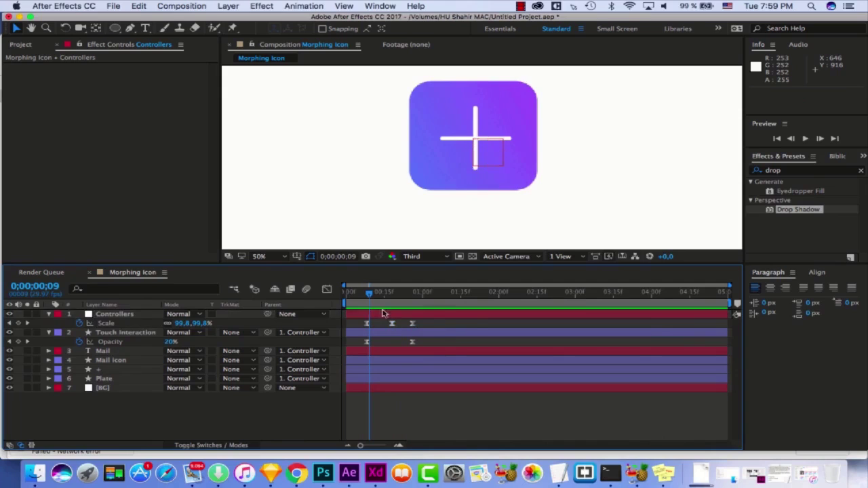
key(space)
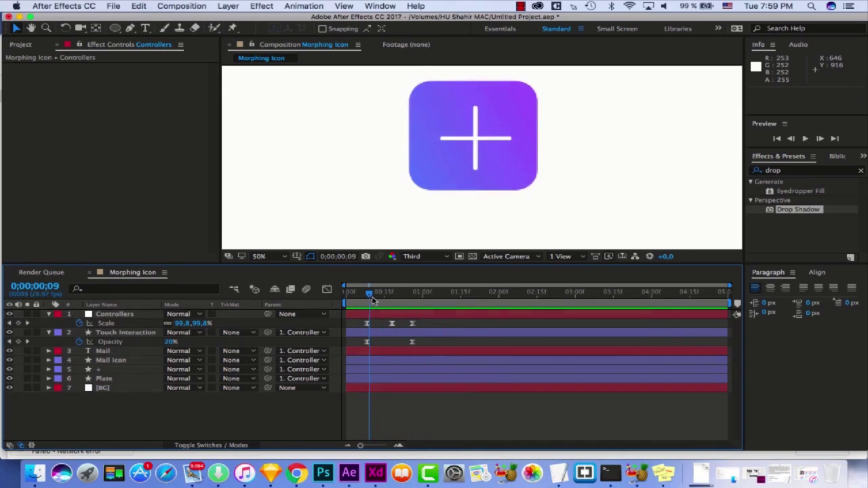
Shift the three Controllers Scale keyframes earlier so the first sits at 0;00;00;03, and preview the timing
drag(428, 330, 358, 313)
key(space)
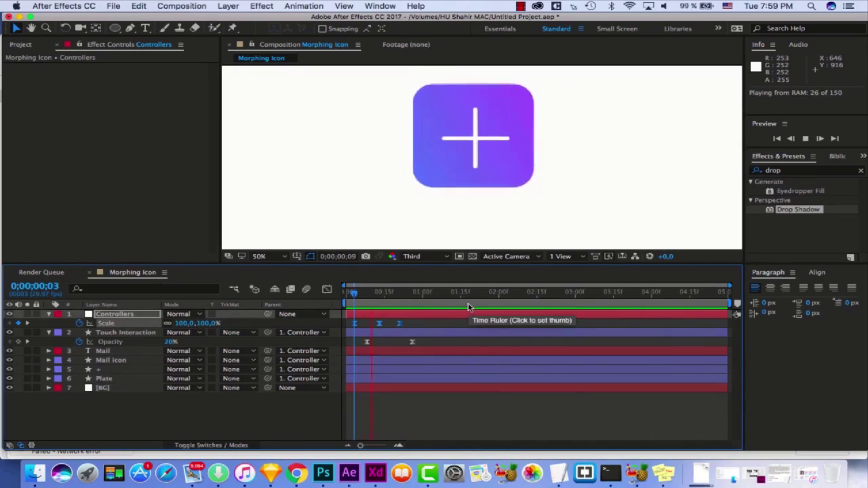
key(space)
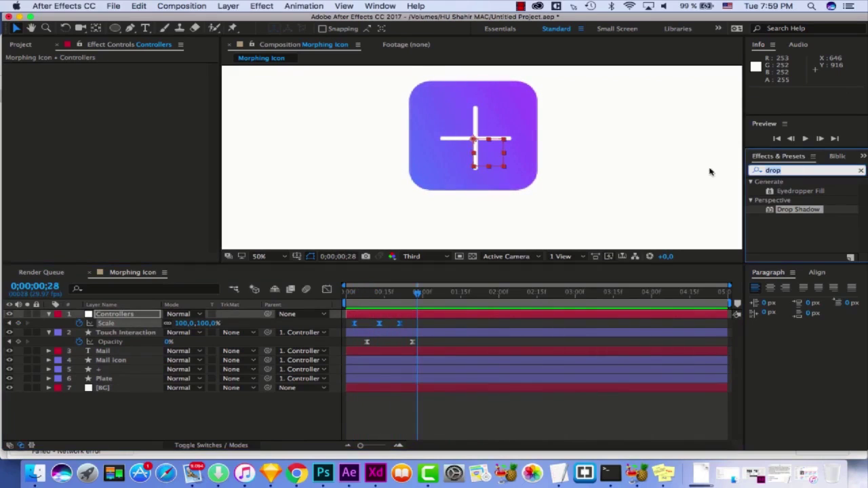
Search the effects for "opt" and apply Optics Compensation to the Plate layer
click(786, 170)
text(opt)
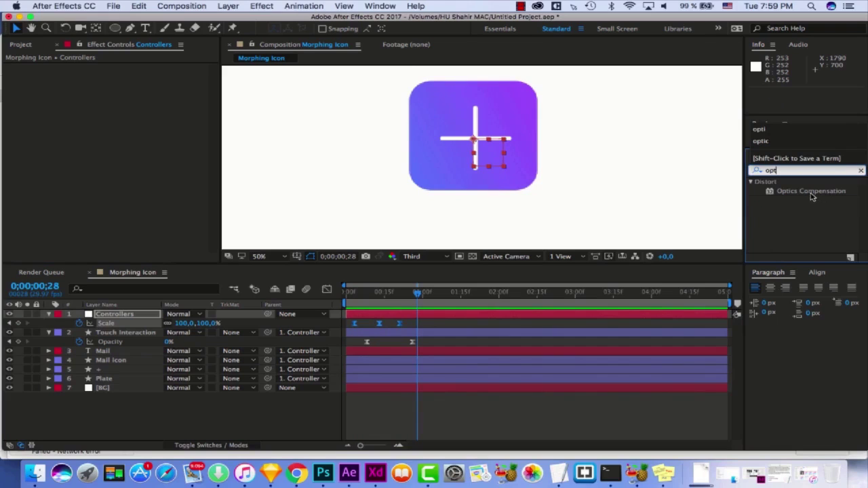
drag(811, 196, 135, 380)
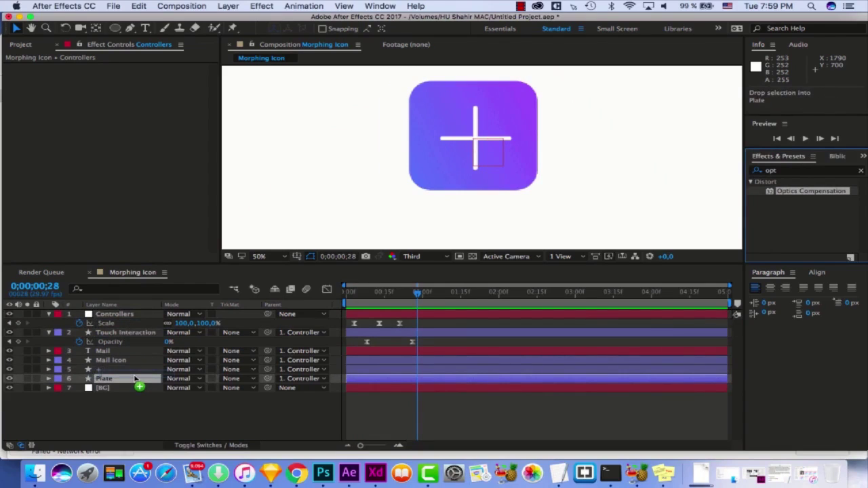
mouse_move(133, 380)
mouse_down()
mouse_move(152, 387)
mouse_move(122, 378)
mouse_up()
Try out the Plate's Optics Compensation Field of View distortion, and keyframe it at 0 at 0;00;00;08
click(367, 299)
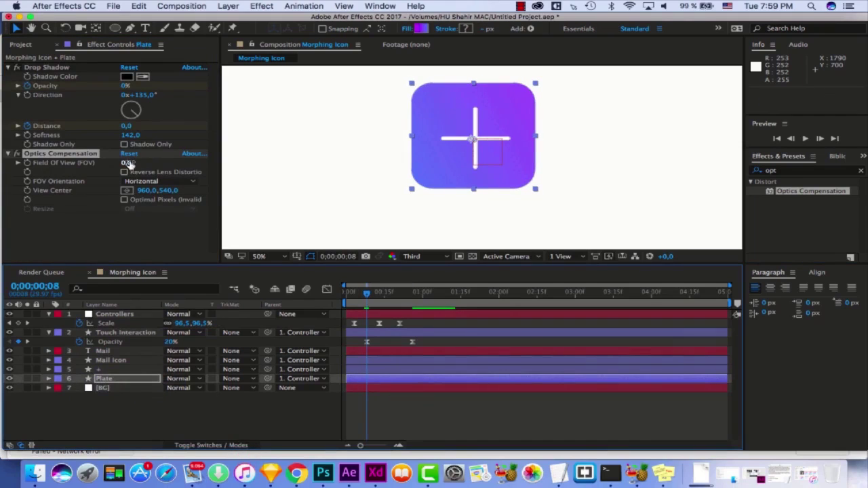
drag(129, 165, 163, 161)
drag(486, 156, 156, 185)
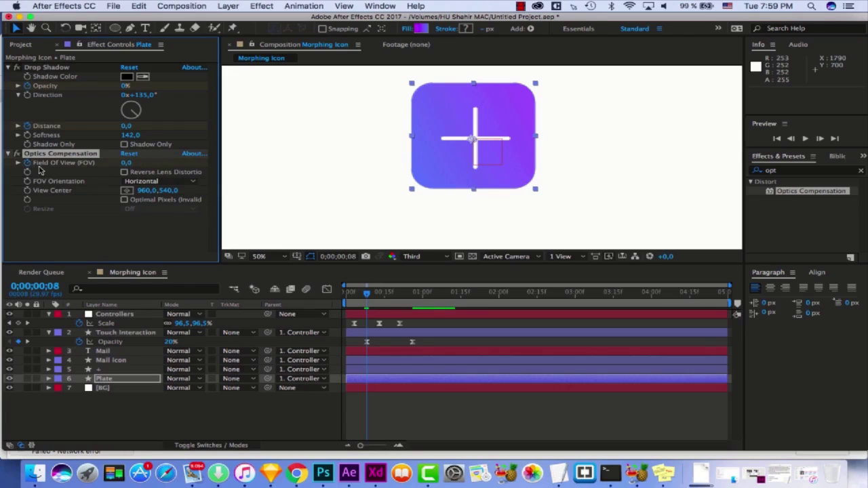
Keyframe the Plate's Optics Compensation Field of View at 111.7 at 0;00;00;16
key(space)
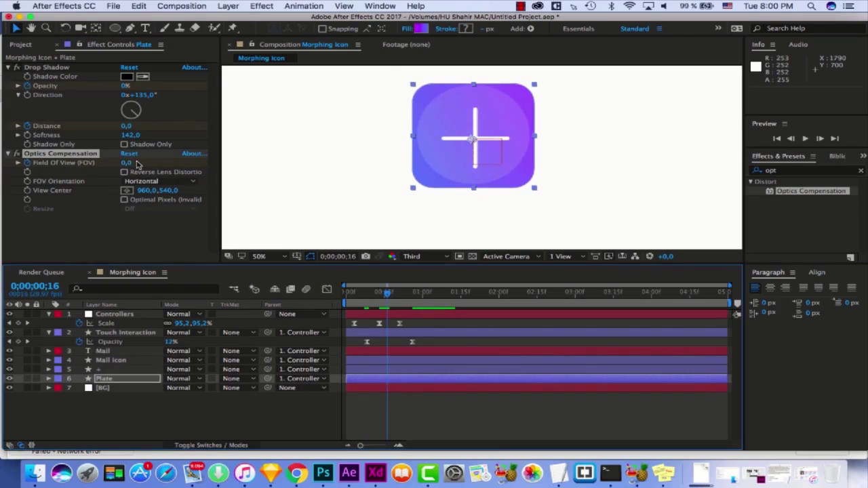
drag(136, 164, 357, 163)
drag(668, 151, 155, 163)
drag(208, 158, 228, 151)
Return the Plate's Optics Compensation Field of View to 0 with a keyframe at 0;00;00;25
click(409, 292)
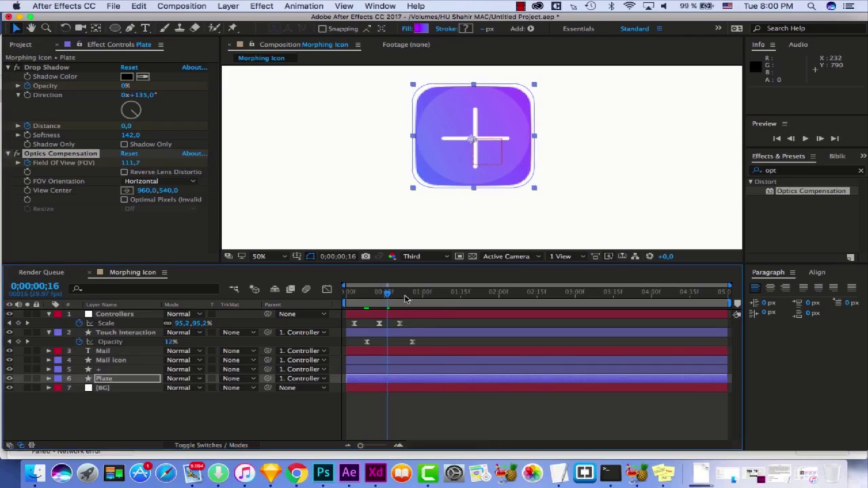
click(130, 166)
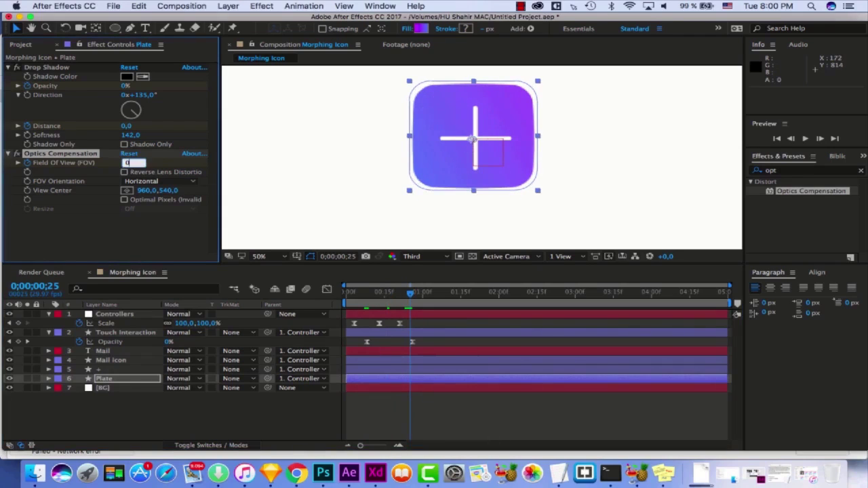
text(0)
key(Return)
Reveal the Plate layer's keyframes, apply Easy Ease to its three Field of View keyframes, and preview the eased distortion
click(376, 305)
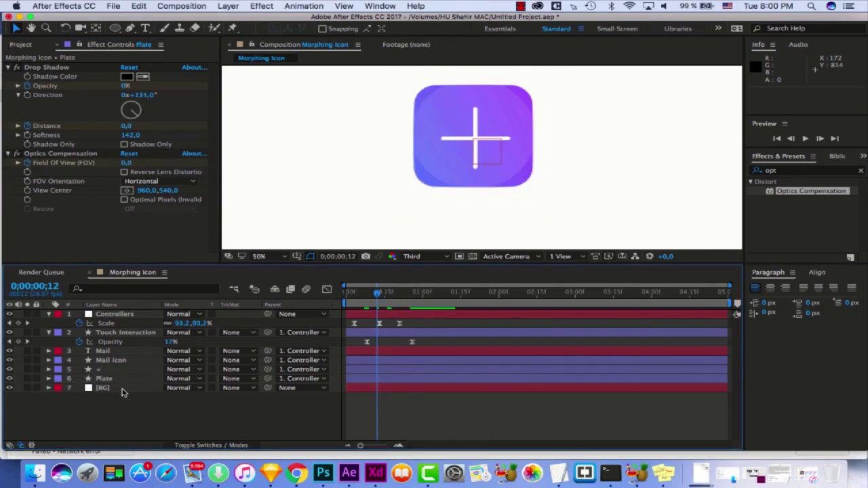
click(122, 381)
key(u)
scroll(451, 409, down, 1)
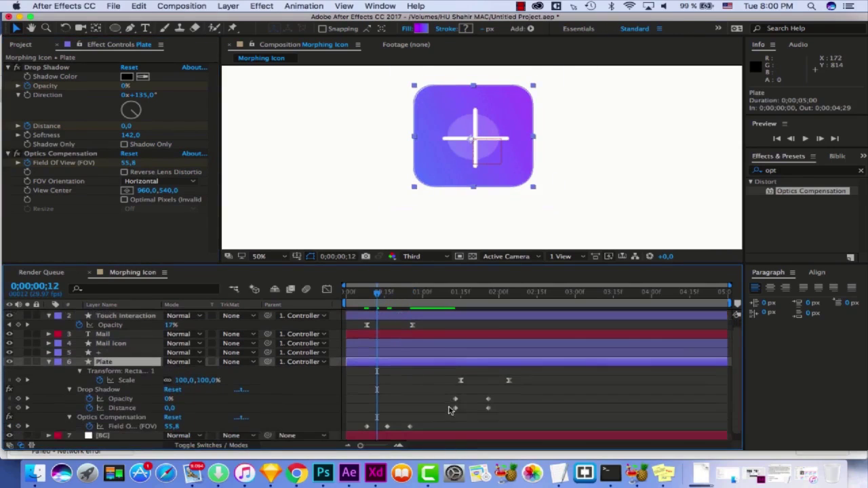
drag(426, 422, 341, 415)
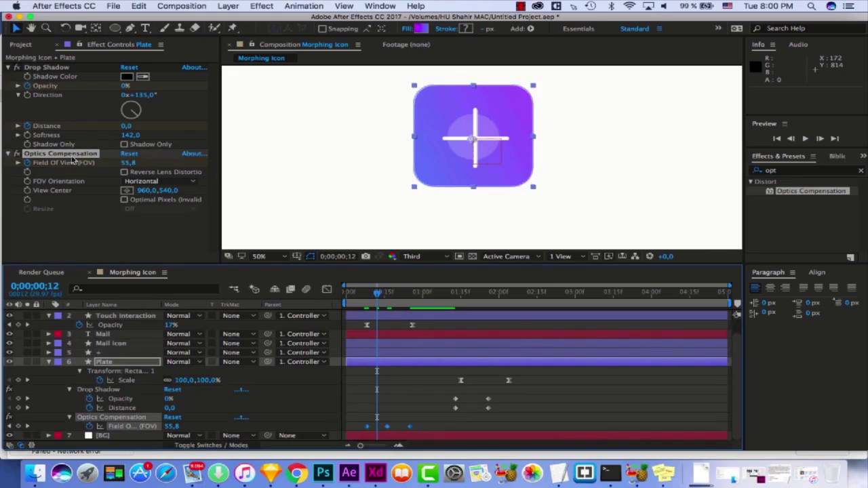
right_click(409, 429)
mouse_move(465, 448)
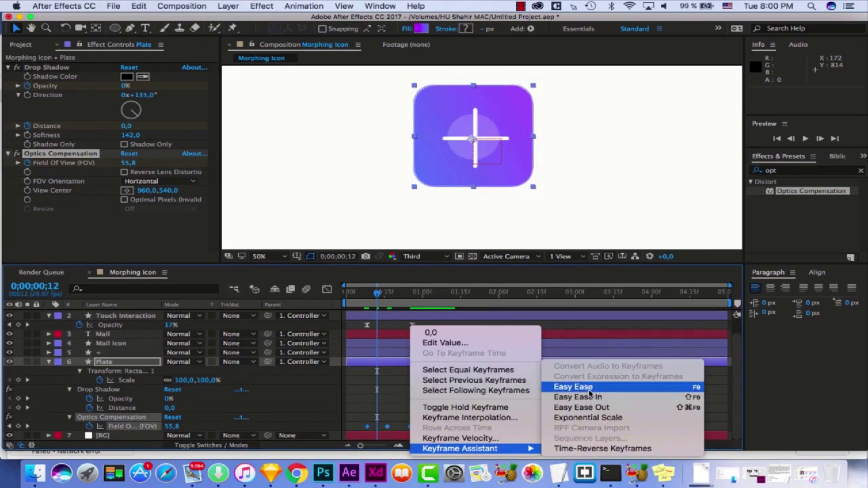
click(589, 392)
key(space)
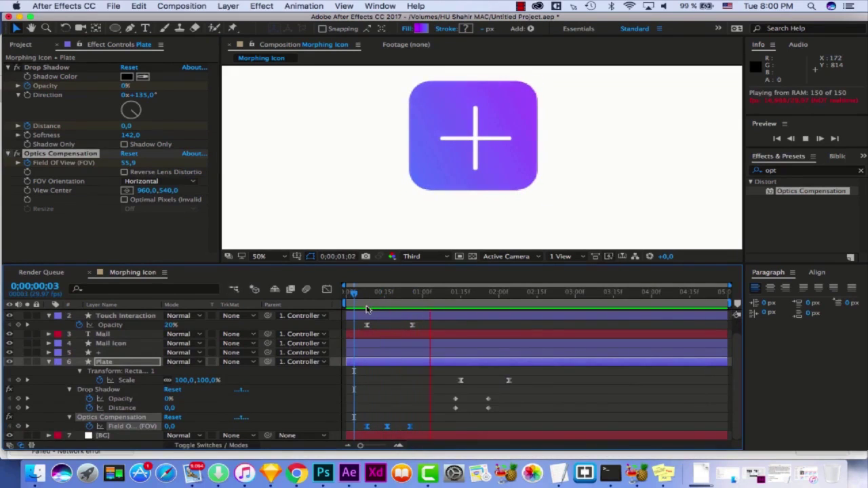
key(space)
key(space)
key(space)
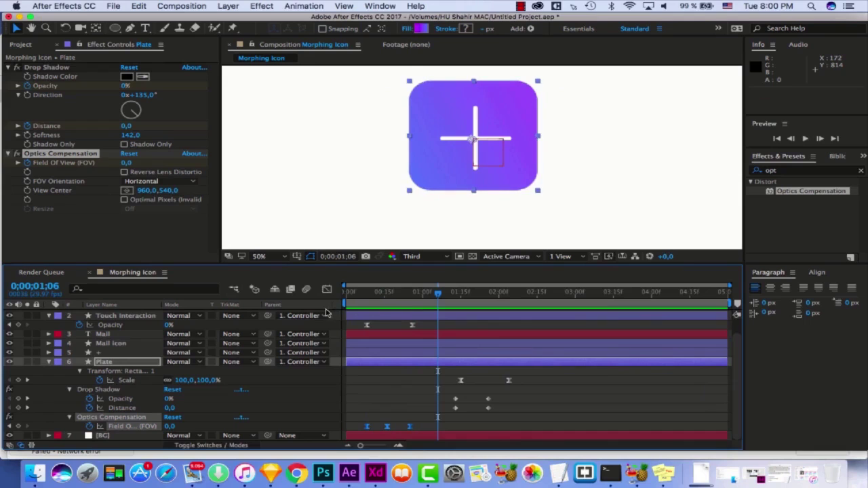
key(space)
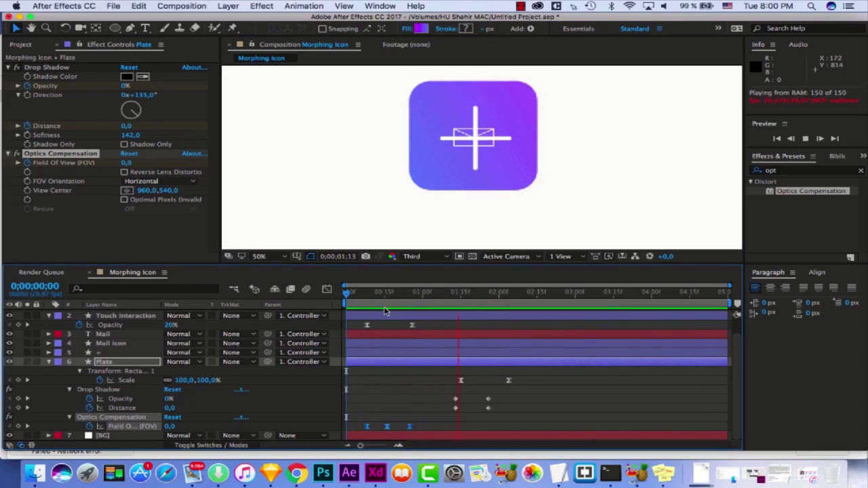
Move the Plate's last Field of View keyframe to 0;00;01;00 and preview the slower release
drag(383, 311, 396, 310)
drag(408, 426, 422, 427)
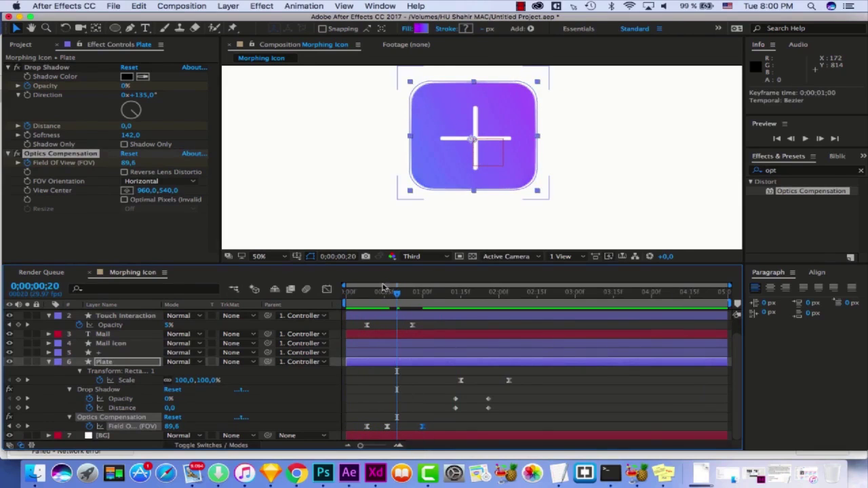
key(space)
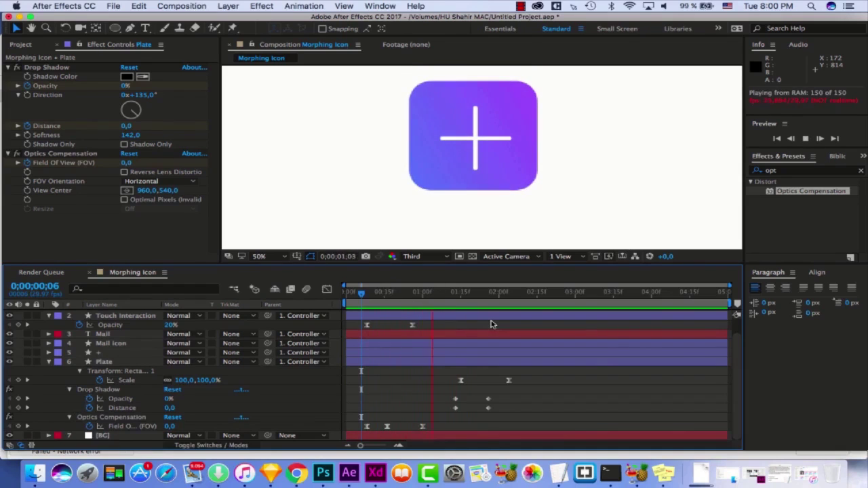
key(space)
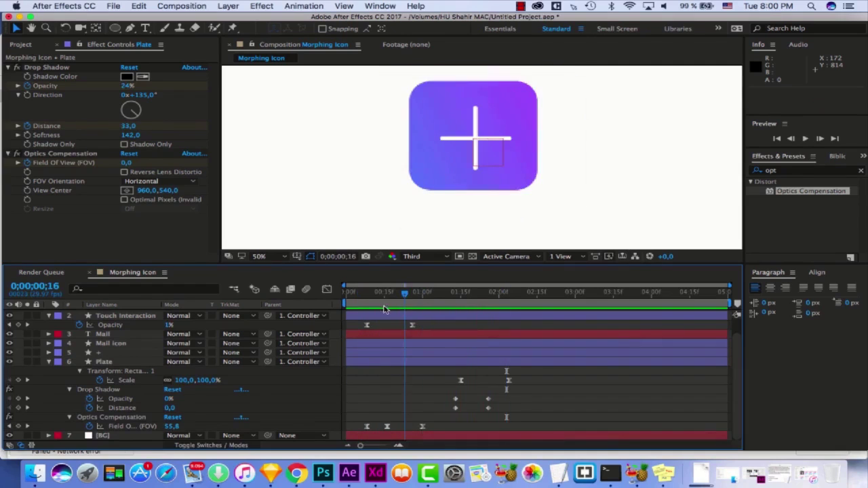
Shift the Controllers Scale, Touch Interaction Opacity and Plate Field of View keyframes later together, with the first at 0;00;00;13, and preview
drag(431, 431, 359, 324)
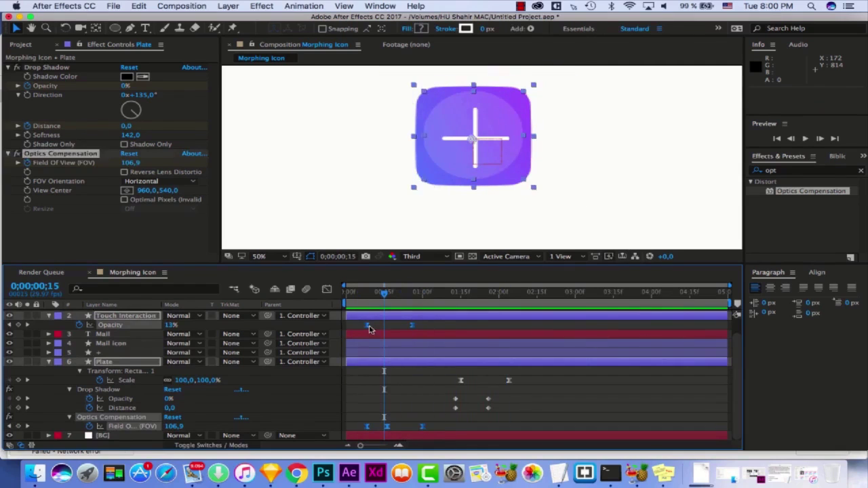
scroll(413, 360, up, 3)
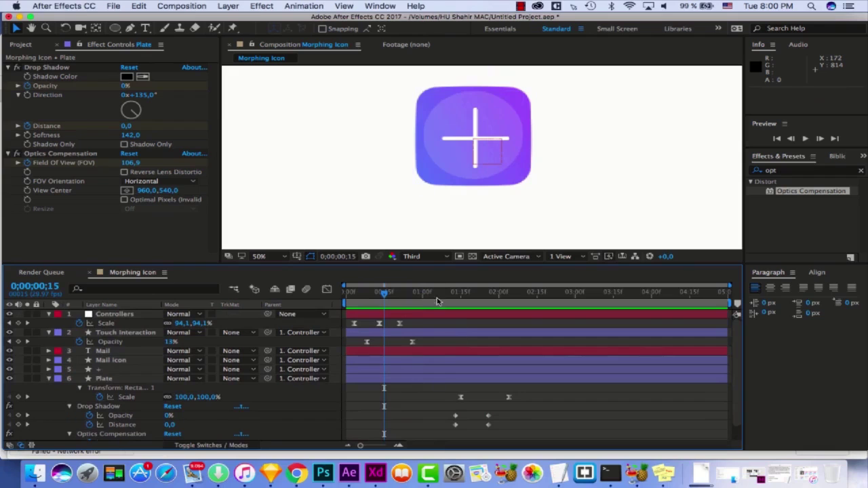
drag(431, 264, 431, 253)
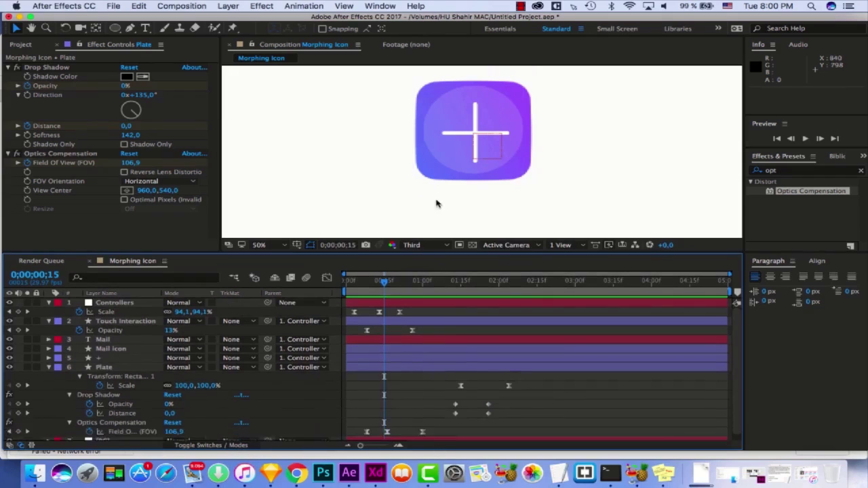
drag(436, 203, 433, 196)
drag(429, 374, 382, 263)
key(Home)
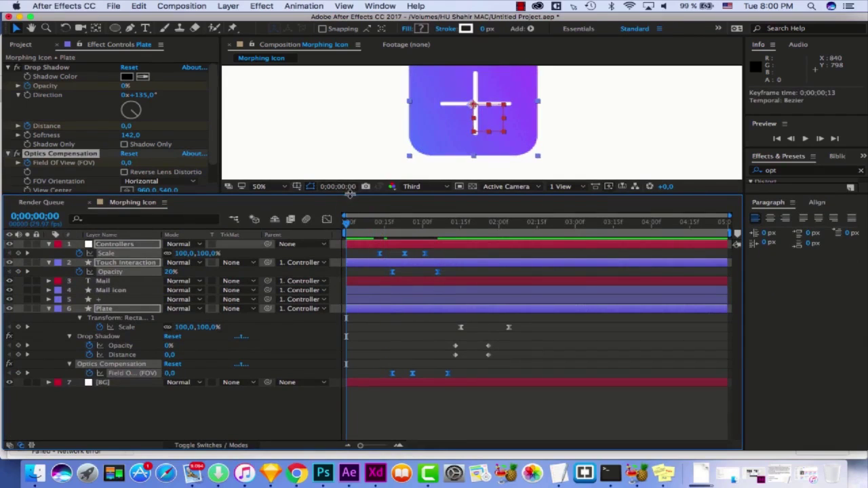
drag(349, 194, 350, 264)
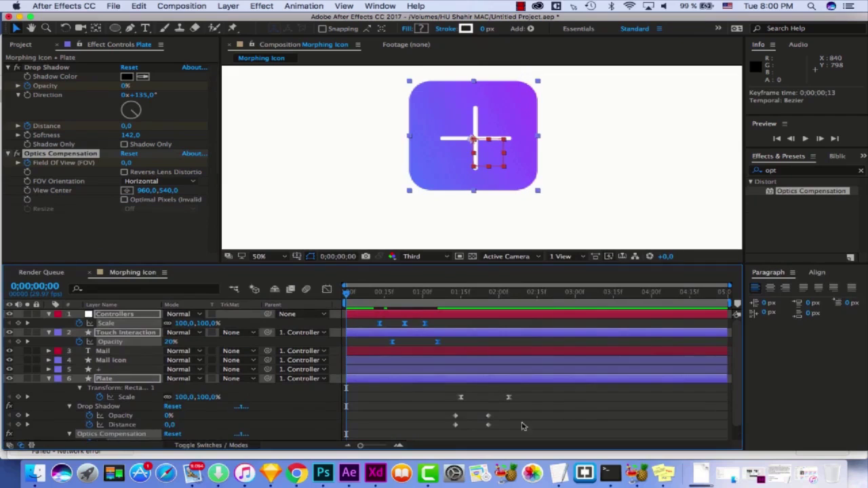
click(571, 416)
key(space)
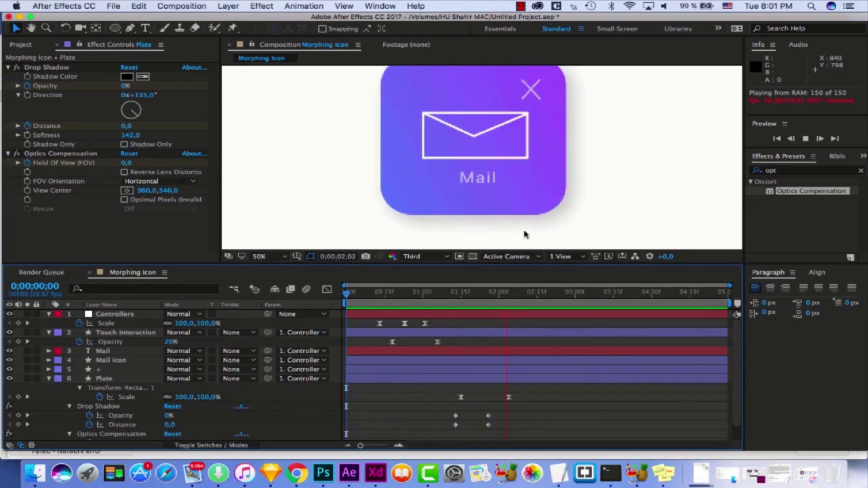
key(space)
Shift the Controllers Scale, Touch Interaction Opacity and Plate Field of View keyframes later, so the first sits at 0;00;00;16
scroll(412, 351, down, 2)
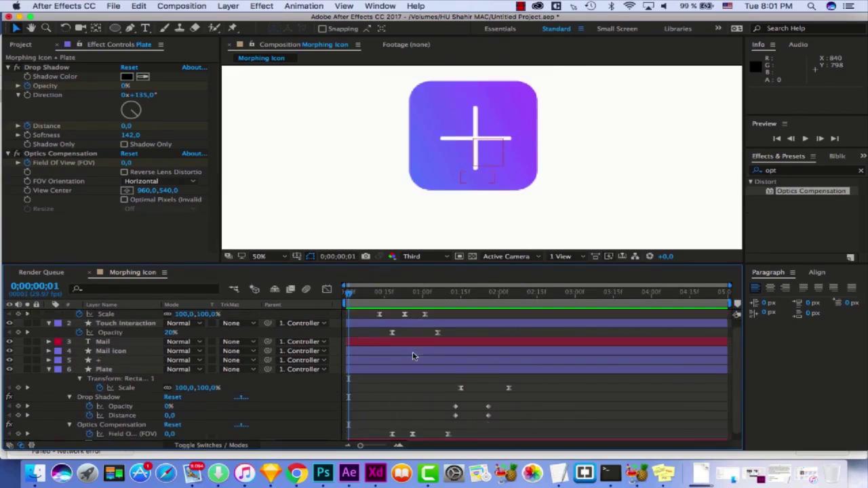
scroll(381, 373, up, 2)
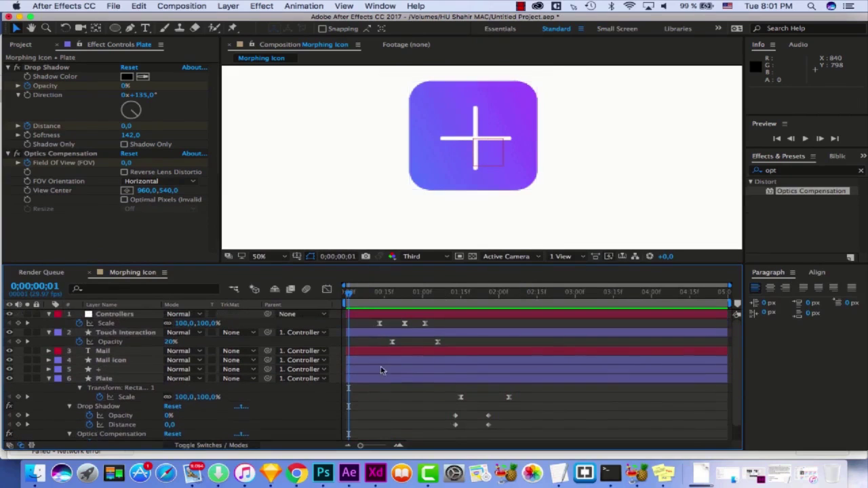
drag(368, 320, 439, 349)
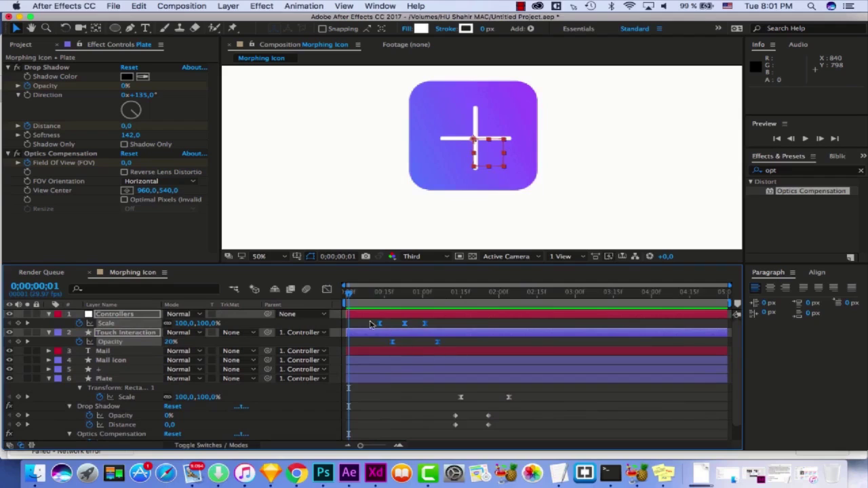
drag(370, 324, 437, 427)
key(super+z)
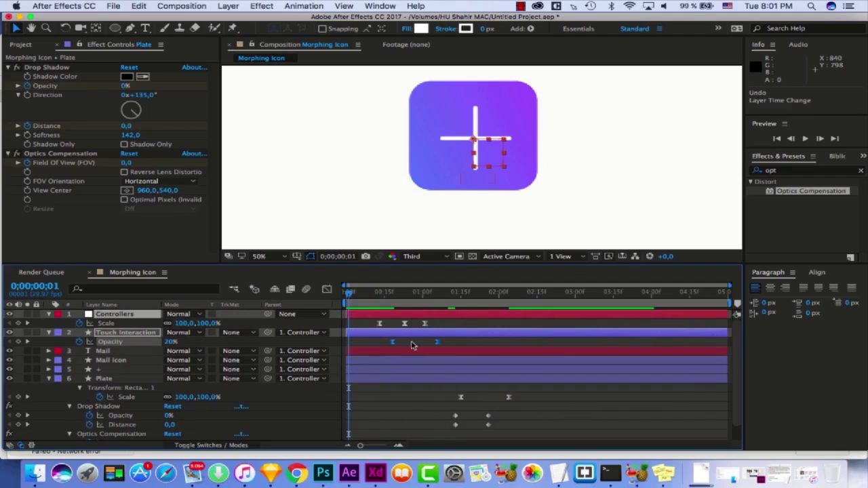
drag(370, 324, 454, 428)
Apply Easy Ease to the Plate's Drop Shadow Opacity and Distance keyframes
drag(517, 418, 439, 401)
right_click(456, 407)
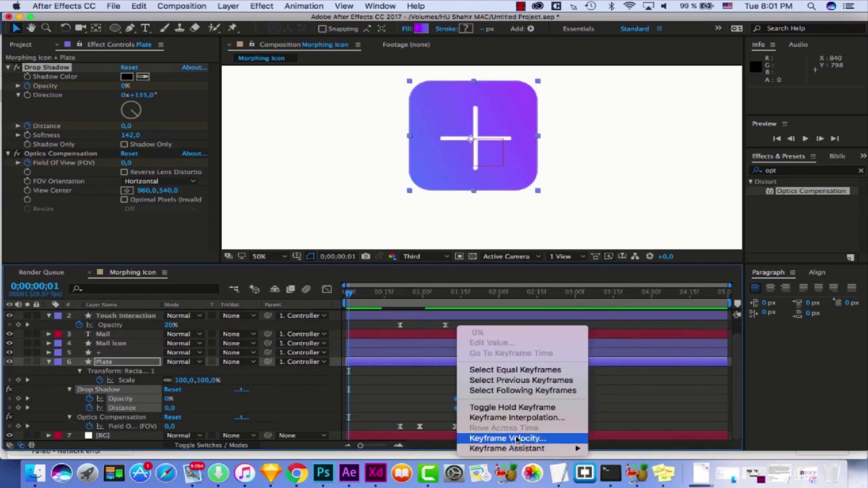
mouse_move(515, 448)
click(619, 387)
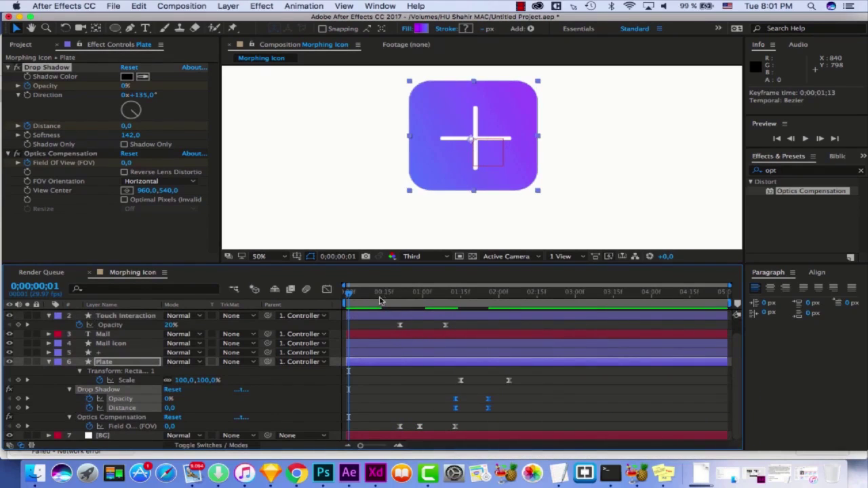
Start the work area at 0;00;00;09, trim the composition to it, and preview the result
drag(382, 293, 364, 304)
right_click(389, 304)
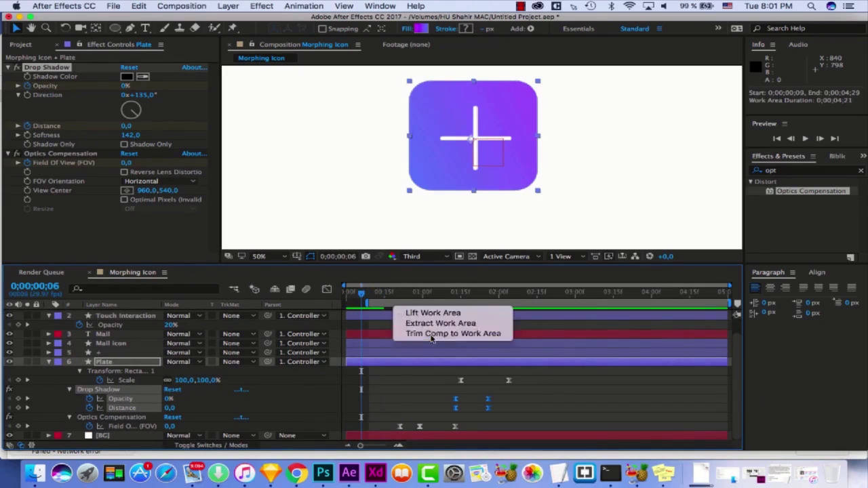
click(432, 335)
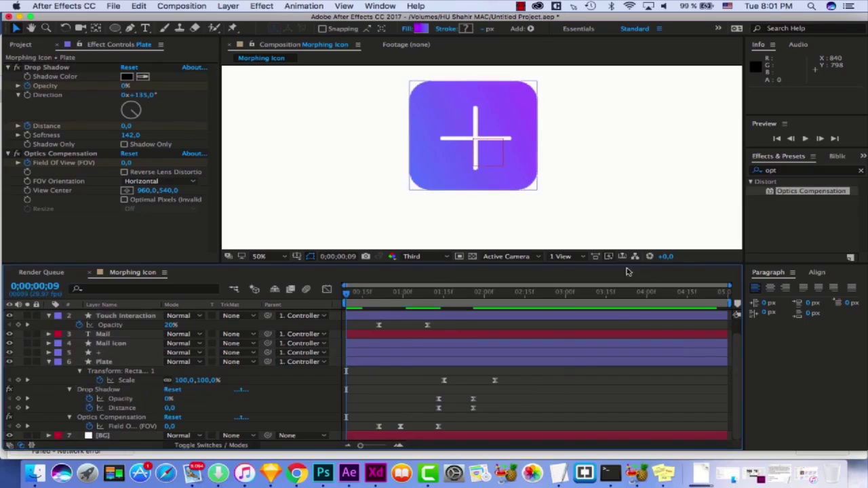
key(space)
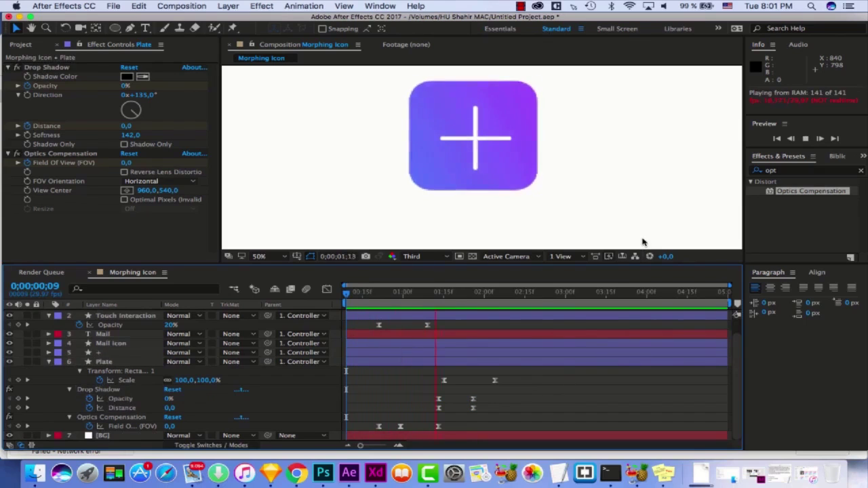
Shift the three Controllers Scale keyframes later so the first lines up with Touch Interaction's first Opacity keyframe, and preview
click(365, 292)
scroll(415, 343, up, 1)
click(426, 334)
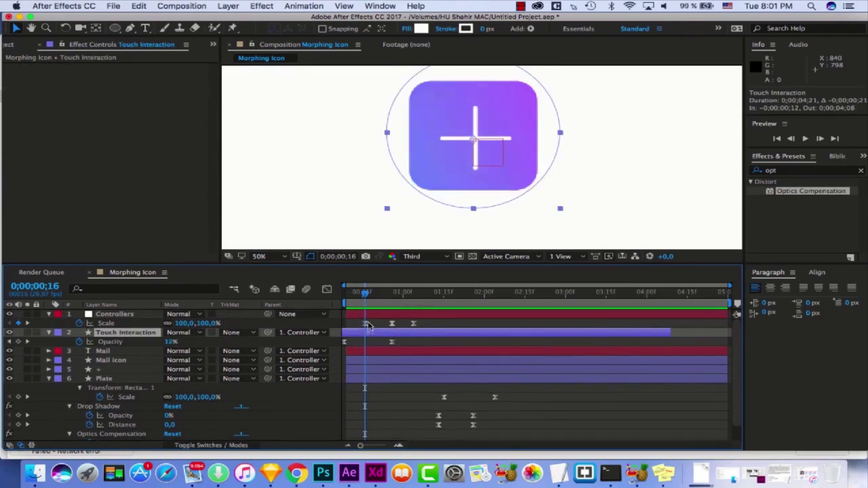
key(ctrl+z)
drag(420, 318, 378, 324)
drag(474, 290, 334, 300)
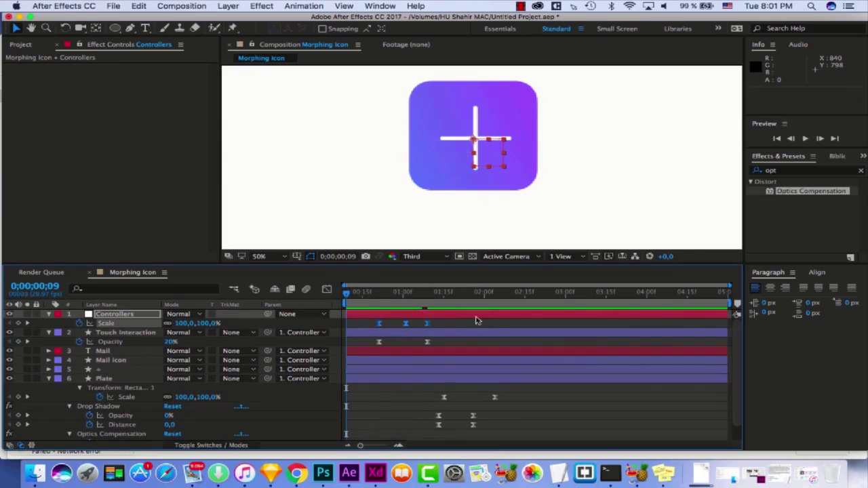
key(space)
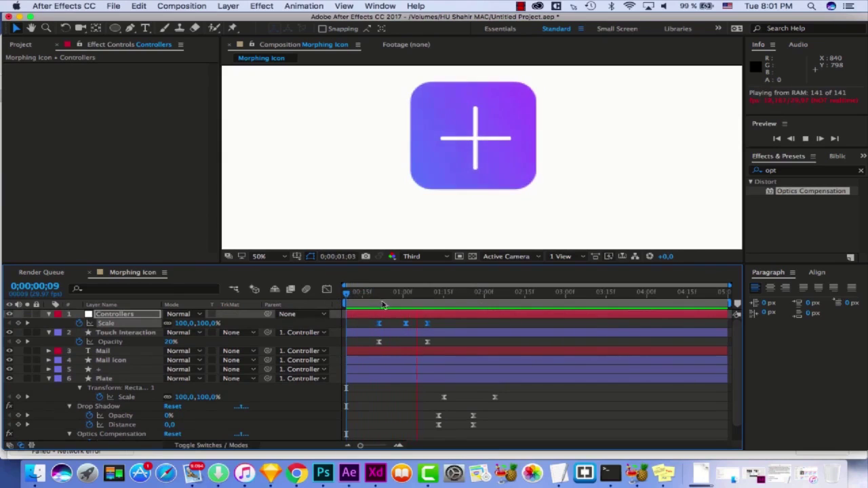
key(space)
Reveal the Touch Interaction layer's Scale keyframes, preview their timing, and shift both later so the first sits at 0;00;00;22
scroll(426, 423, down, 1)
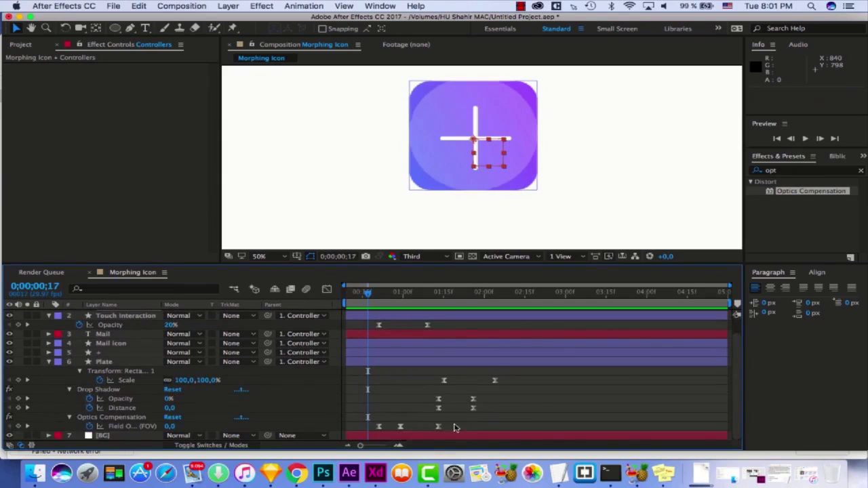
drag(454, 427, 374, 434)
scroll(377, 405, up, 1)
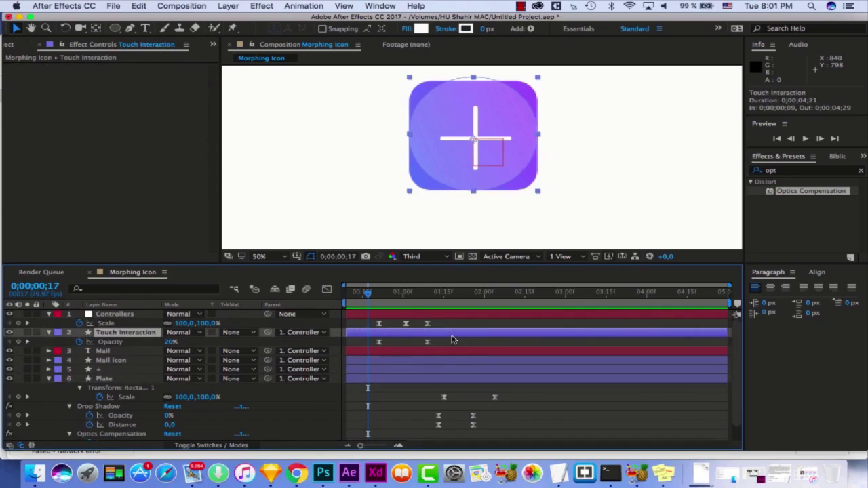
key(shift+s)
drag(436, 344, 370, 345)
key(space)
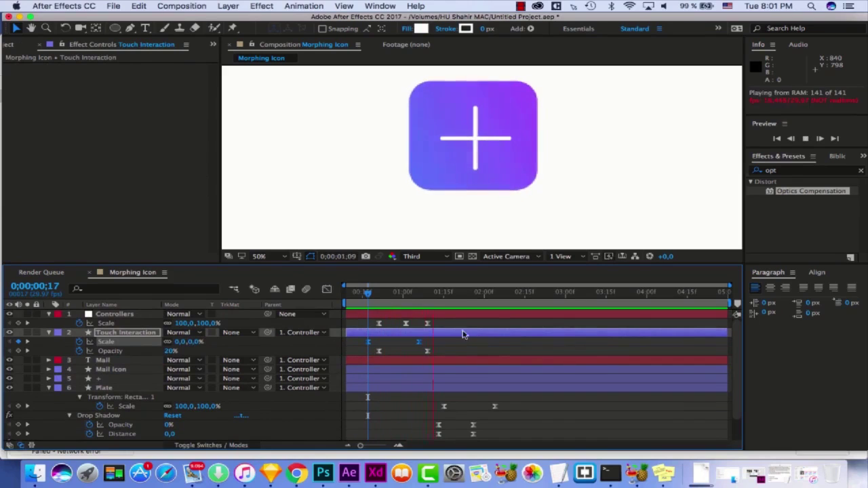
key(space)
drag(368, 342, 382, 343)
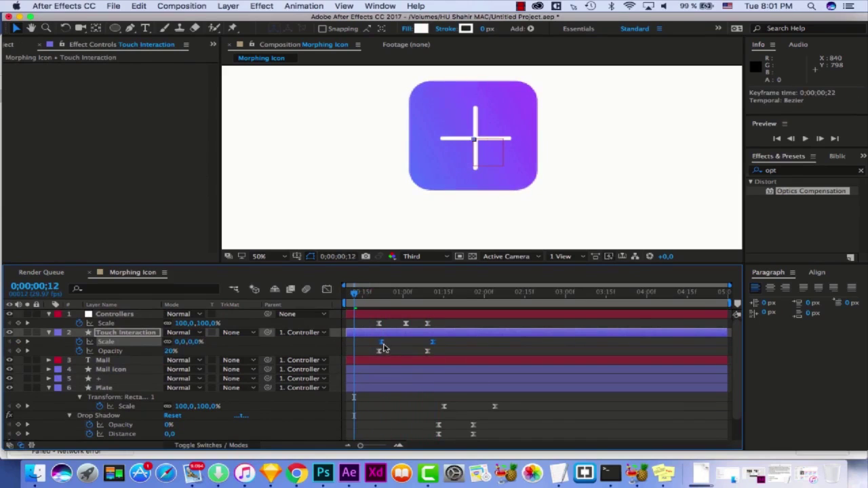
Shift the three Controllers Scale keyframes earlier so the first sits at 0;00;00;16, and preview the animation
drag(438, 325, 364, 328)
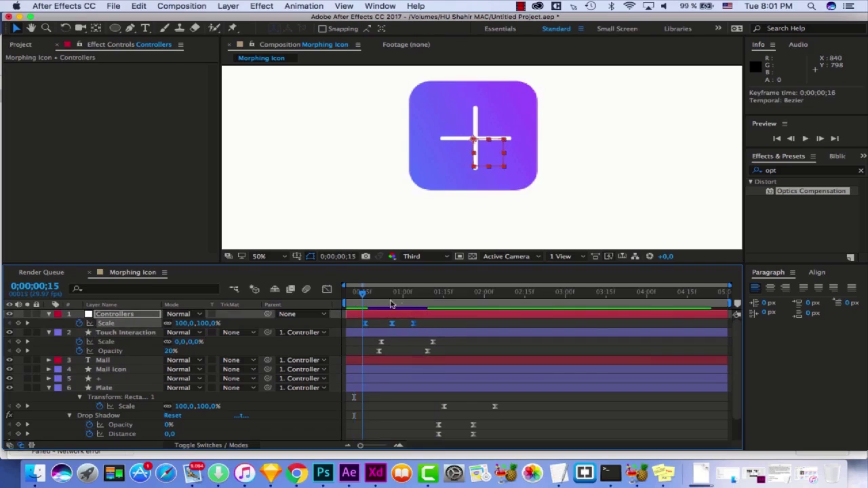
key(space)
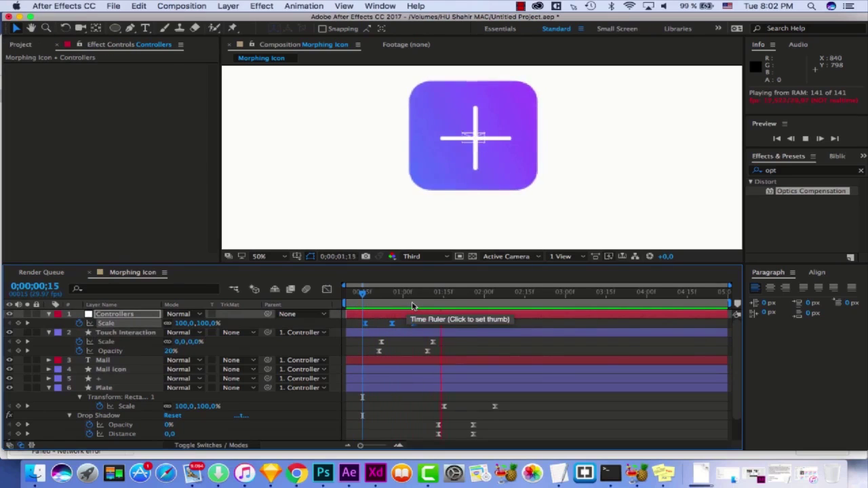
key(space)
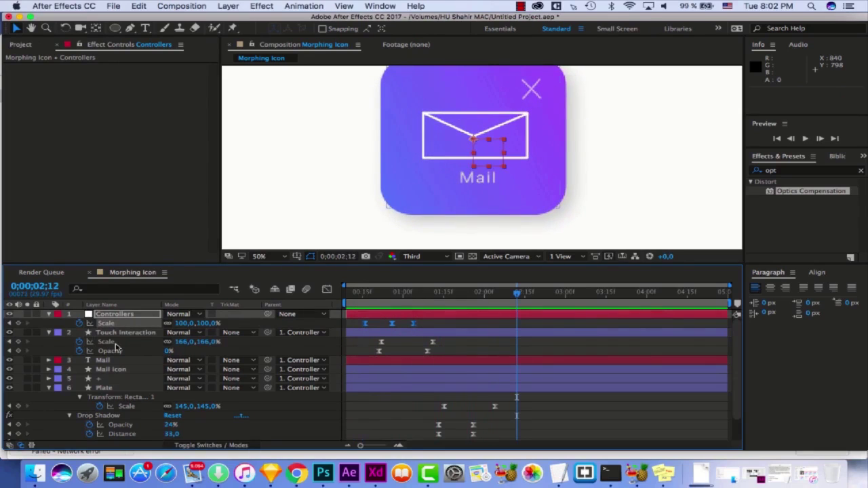
Collapse the properties of all layers, fit the whole composition in the viewer, and clear the layer selection
click(102, 315)
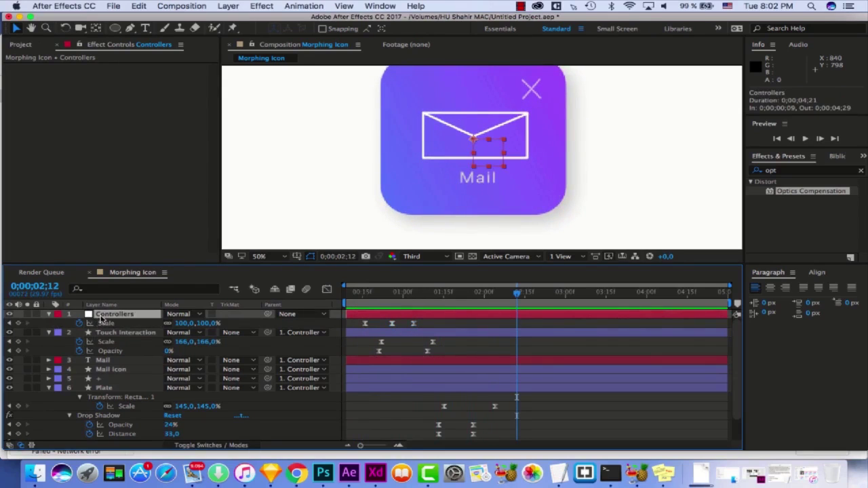
key(super+a)
click(49, 314)
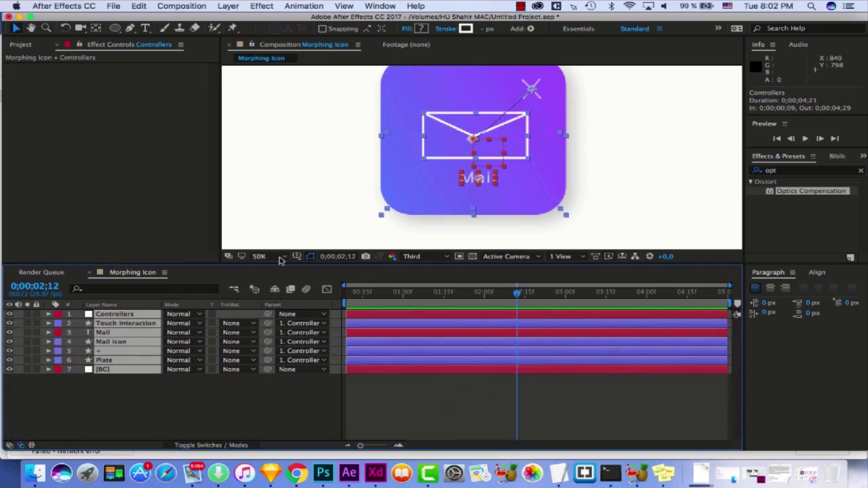
click(260, 256)
click(306, 277)
click(556, 392)
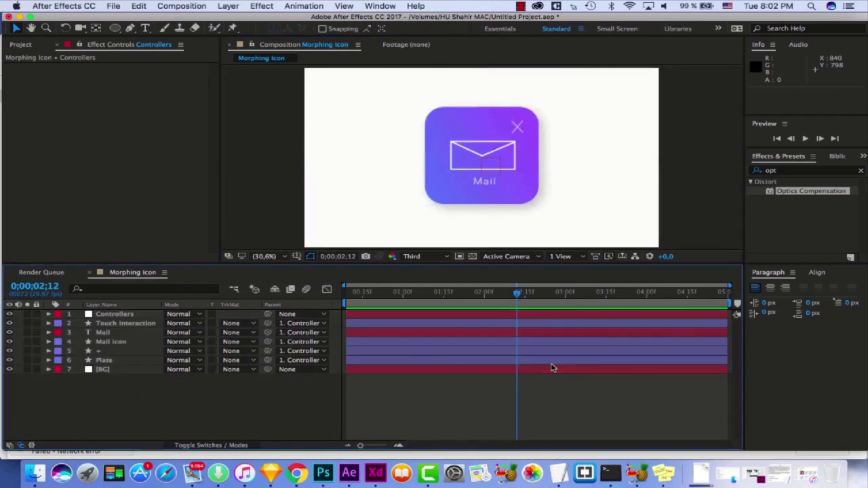
Play back the animation from its start and scrub through it to check the timing of the touch, press and morph
drag(451, 304, 367, 310)
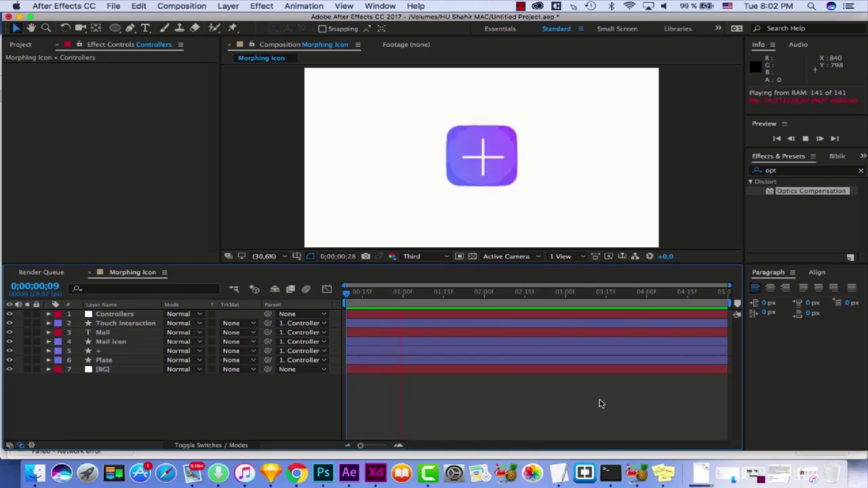
key(space)
key(space)
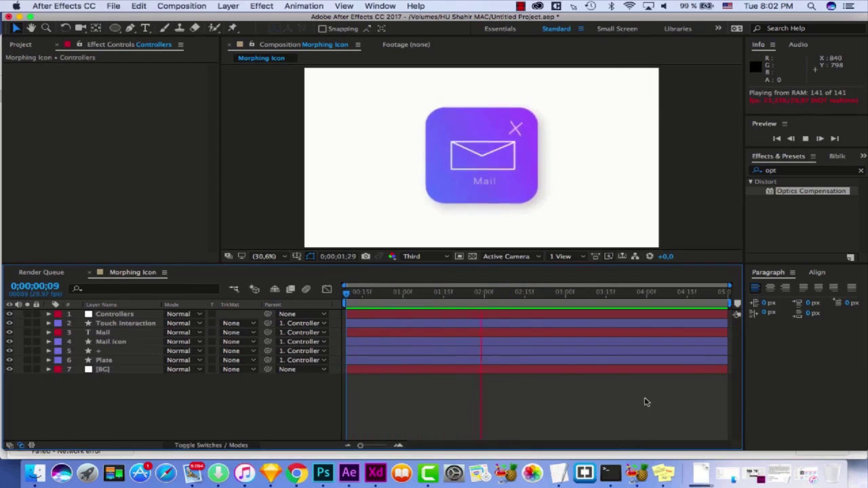
click(373, 292)
key(space)
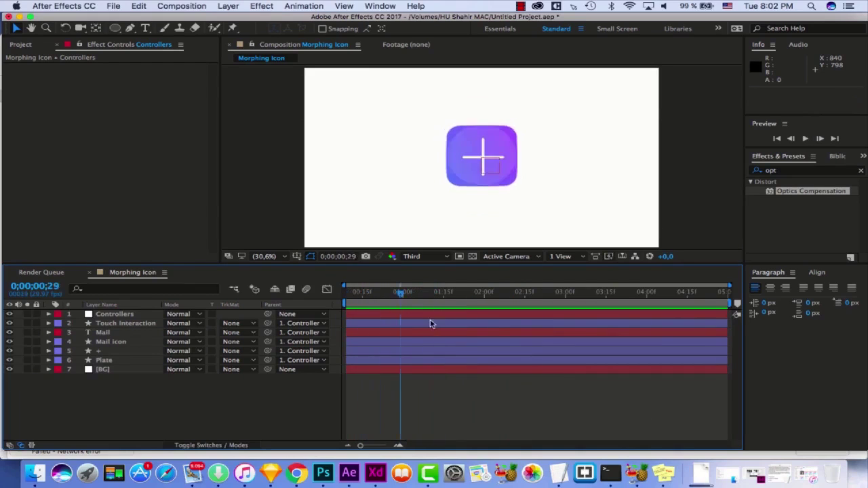
click(476, 151)
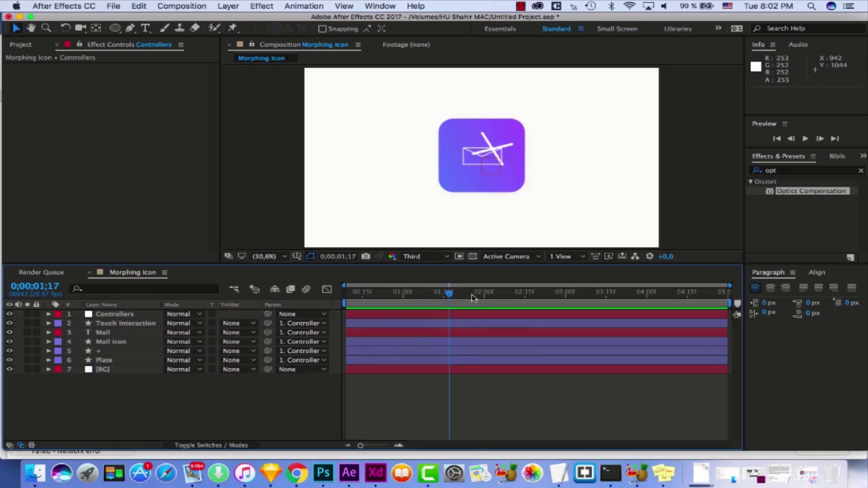
key(space)
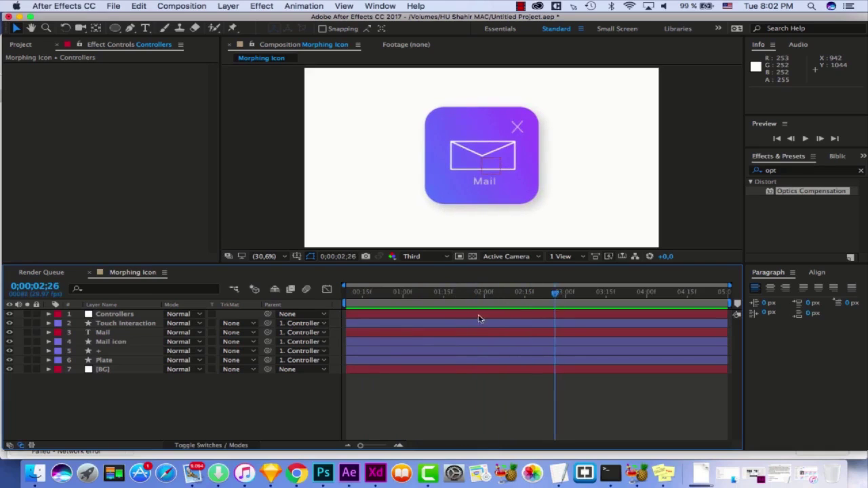
End the work area at 0;00;03;00, trim the composition to it, and scrub through the result
click(551, 296)
click(565, 297)
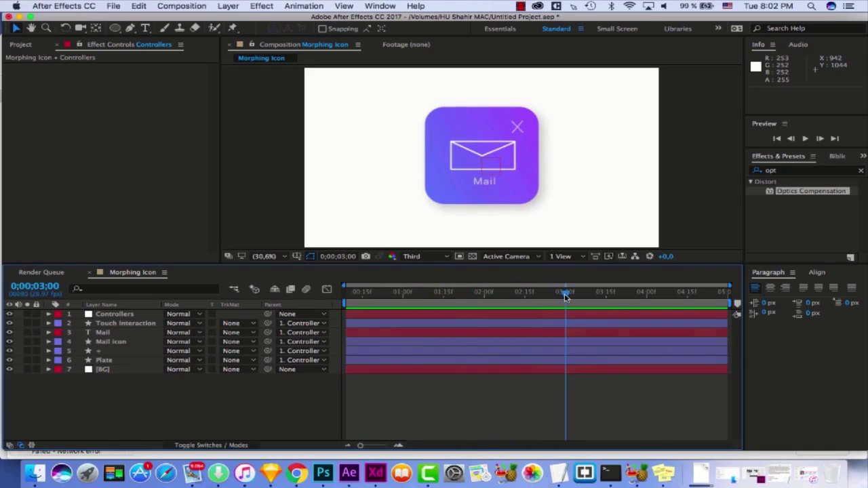
key(n)
right_click(545, 304)
click(555, 331)
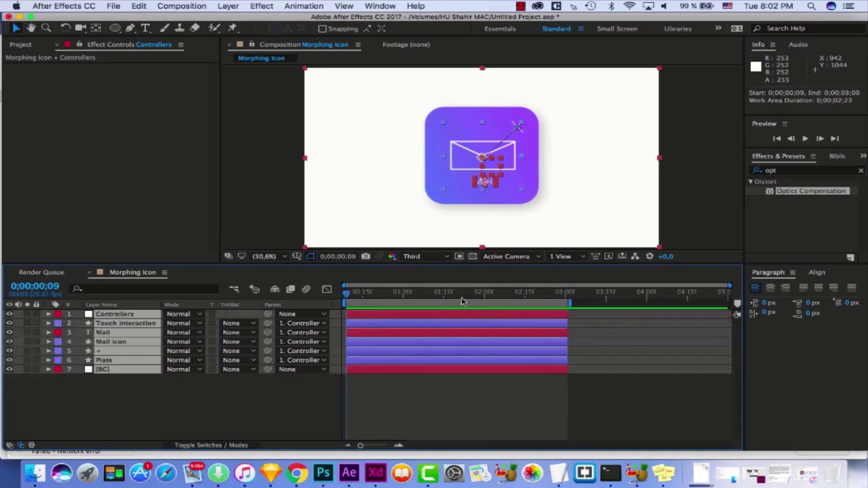
mouse_move(441, 306)
mouse_down()
mouse_move(449, 307)
mouse_move(437, 307)
mouse_up()
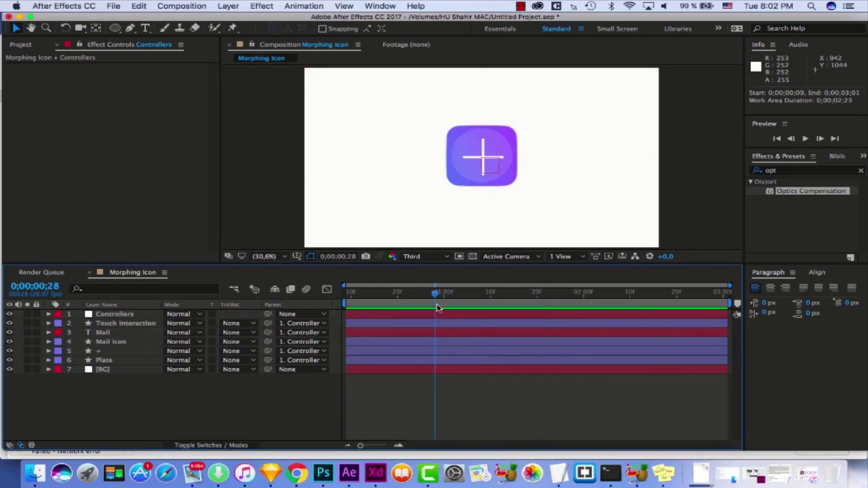